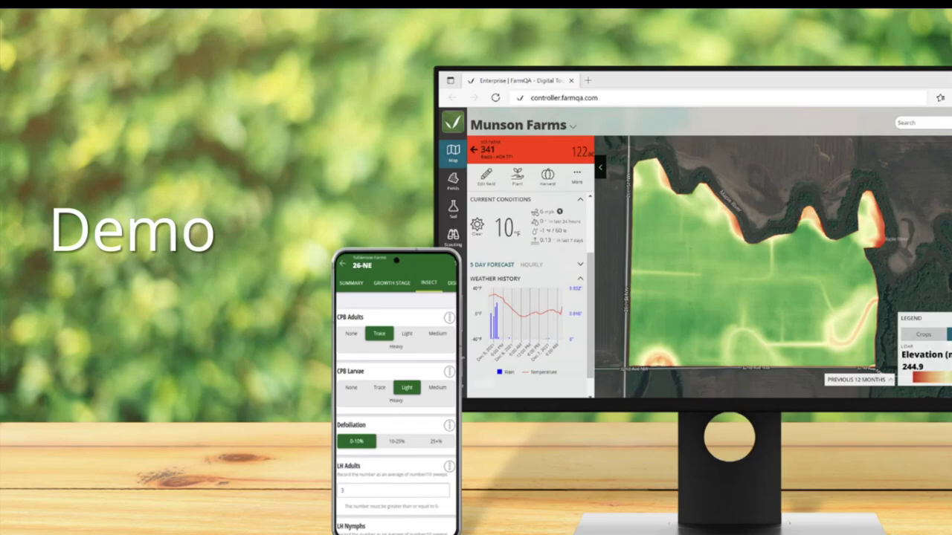
- Switch from the slideshow to the FarmQA field map in full screen and hide the map layer options
key(Escape)
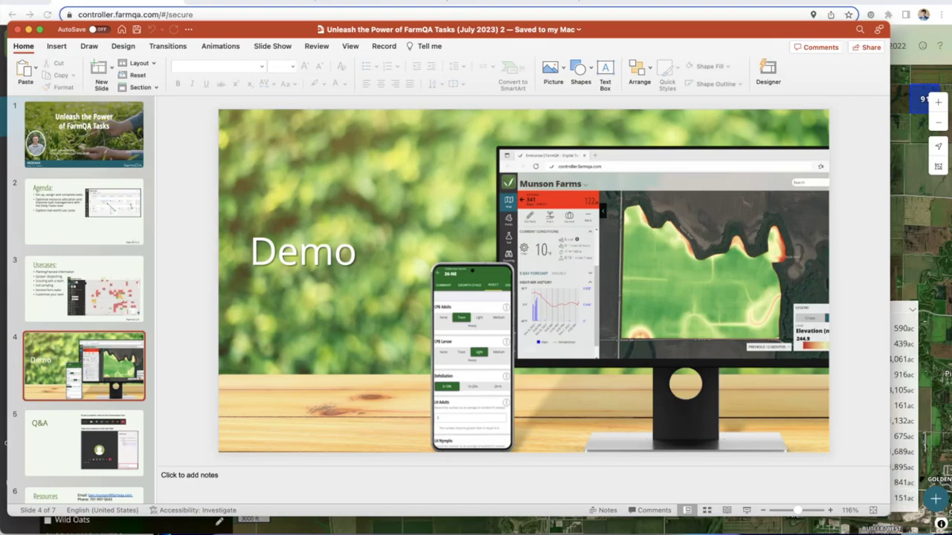
key(super+Tab)
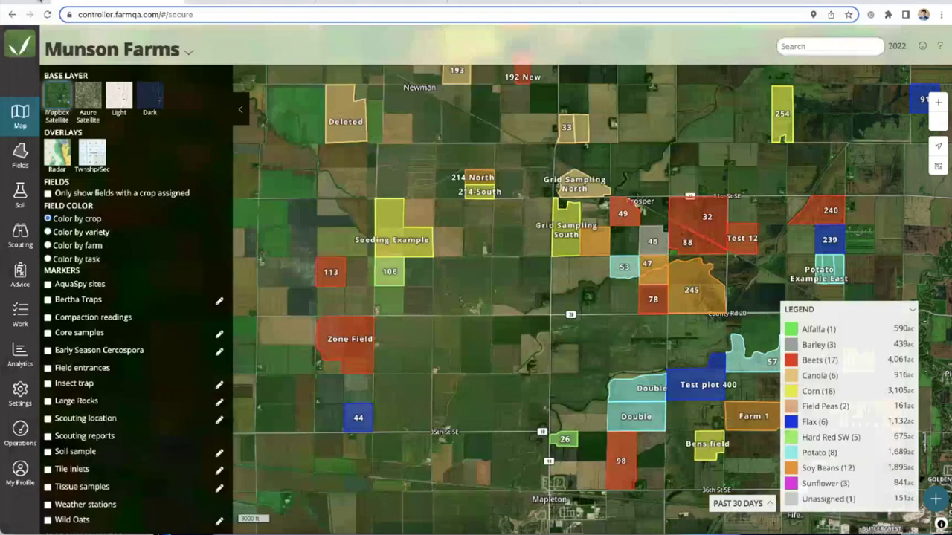
key(ctrl+super+f)
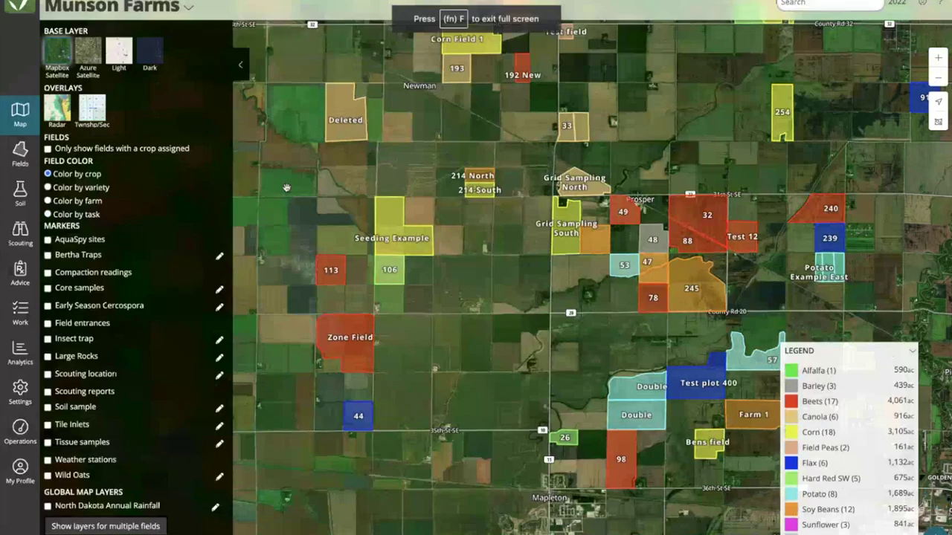
drag(286, 187, 263, 259)
click(240, 64)
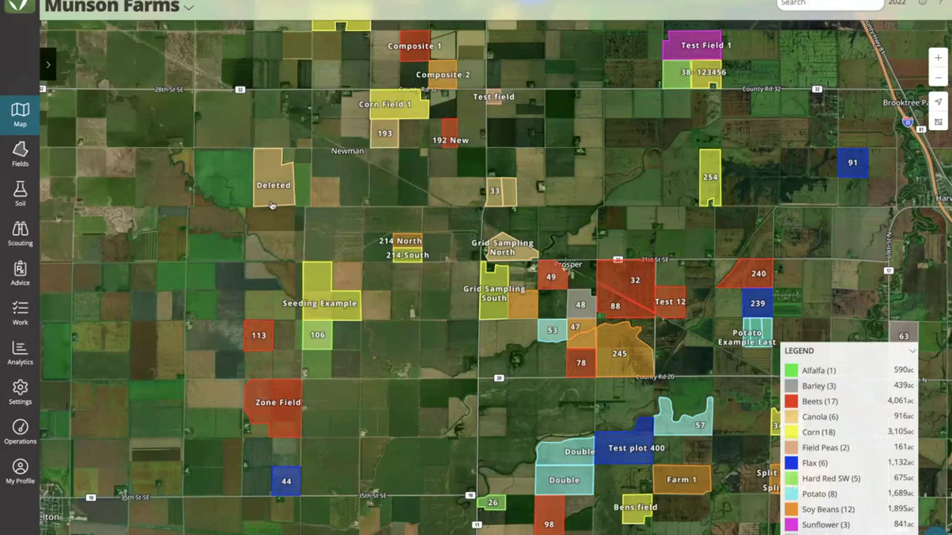
- Review the work task list and the daily tasks schedule, and open the task types
click(19, 320)
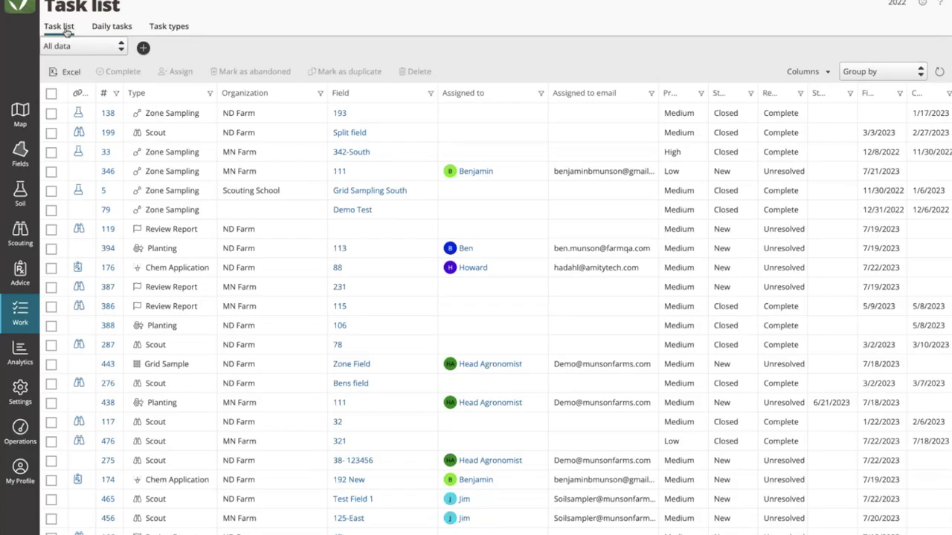
click(106, 28)
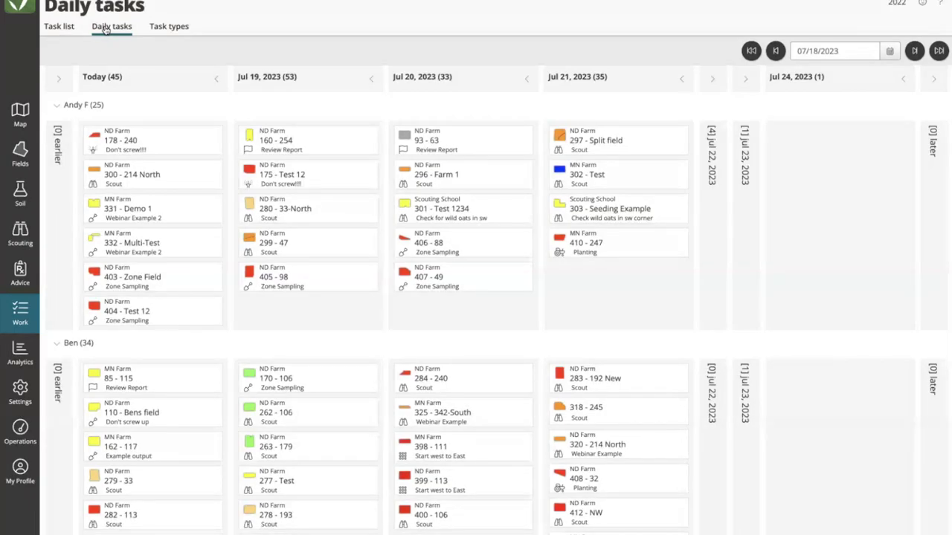
click(169, 29)
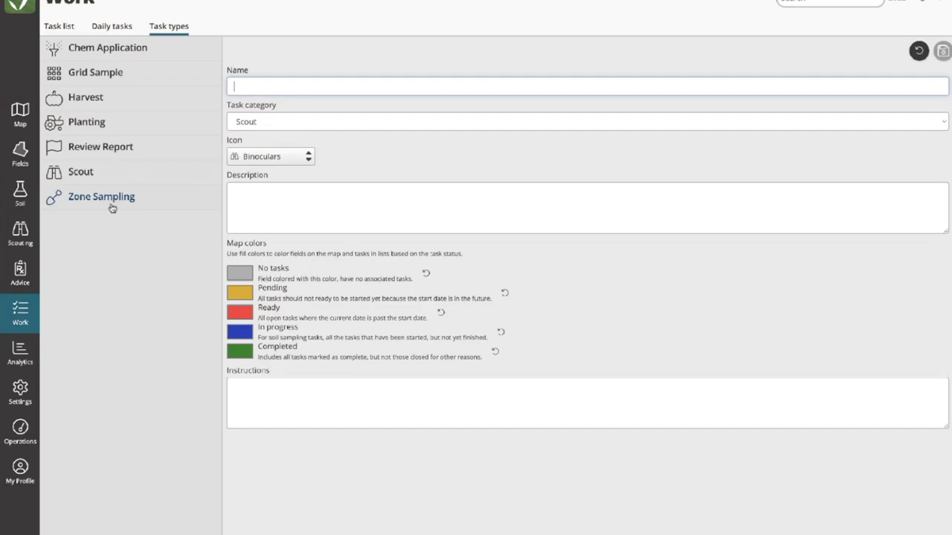
- Set up a new task type named Composite Sampling with the Soil sample category and the Shovel icon
text(Composite)
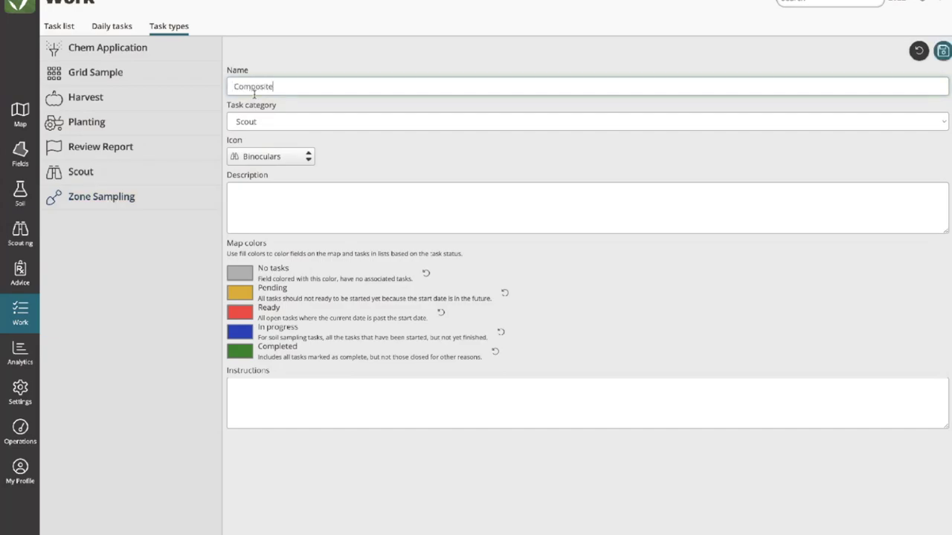
text( Sampling)
click(242, 125)
click(256, 147)
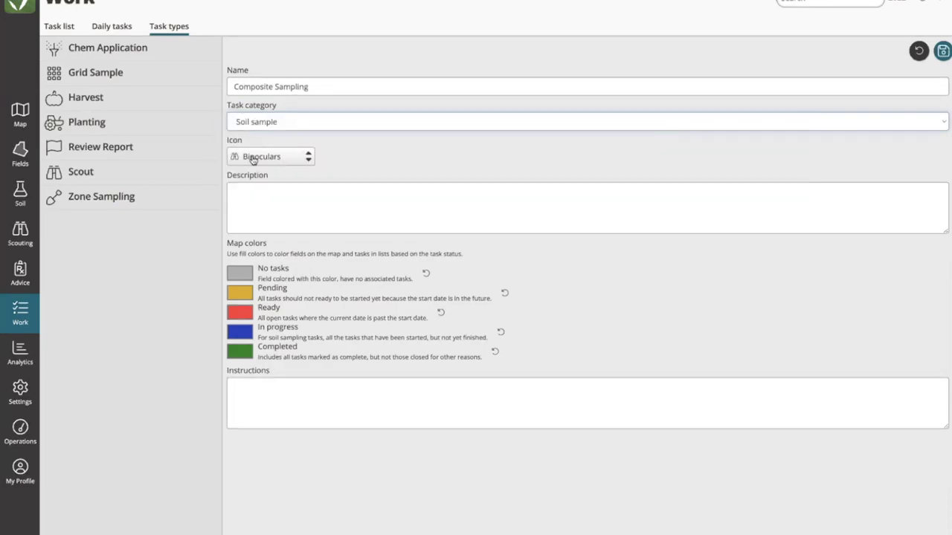
click(253, 159)
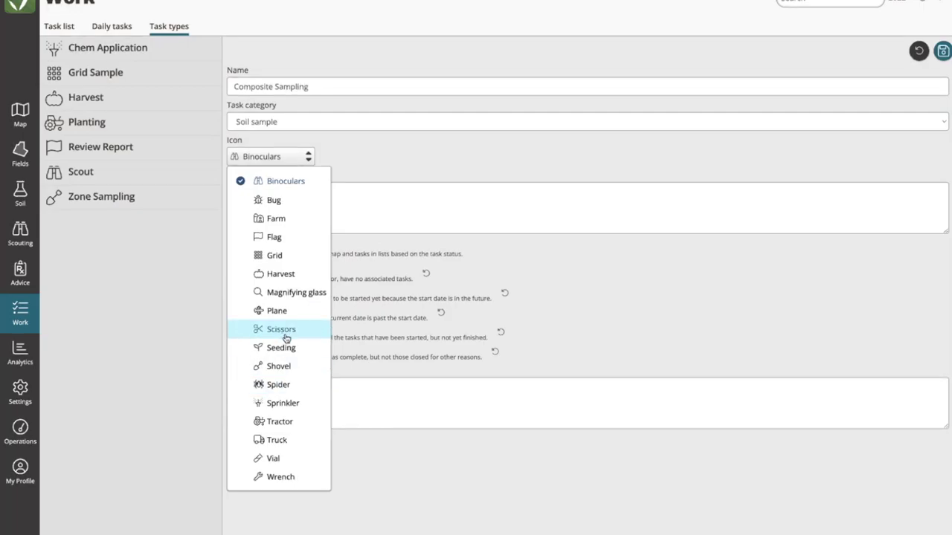
click(279, 365)
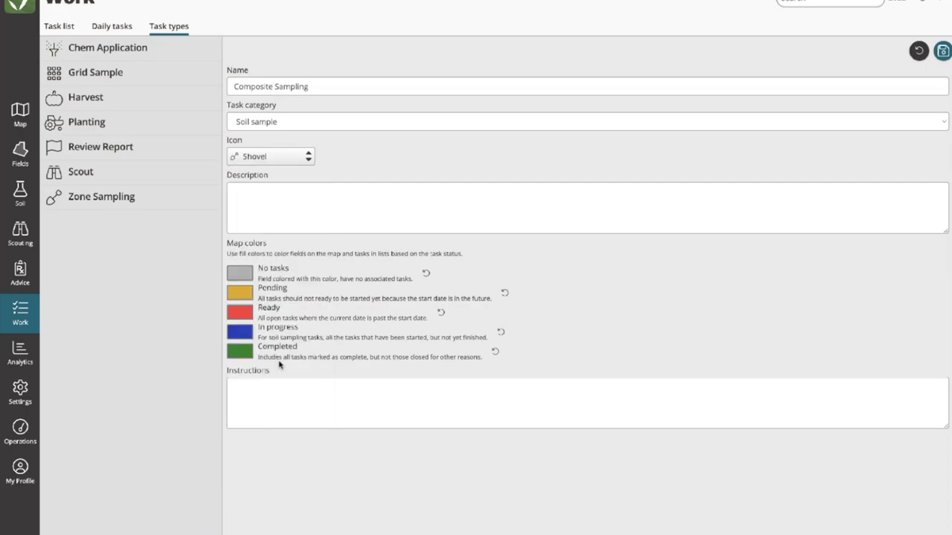
- Save the task type with description "This is for single collection" and instructions "Make sure to always take at least 10 samples and mix in a bucket"
click(277, 208)
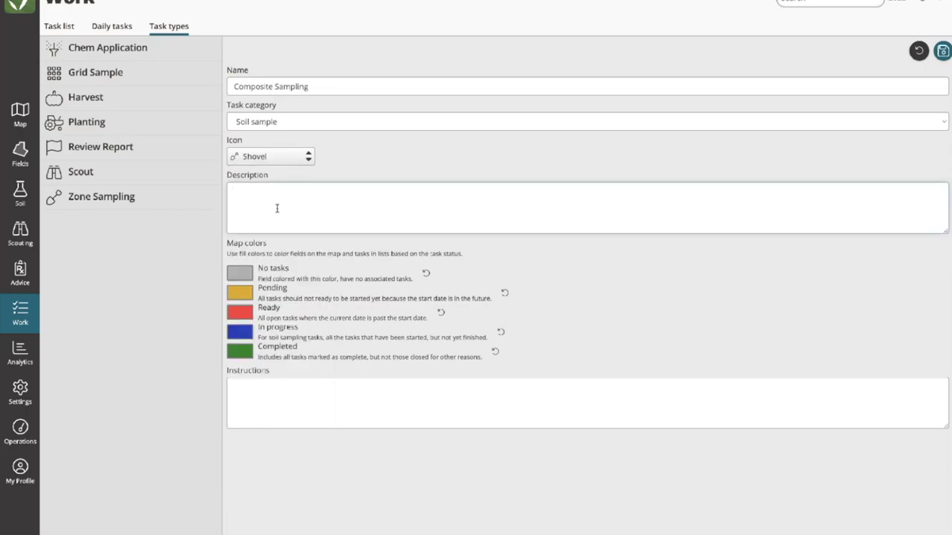
text(This is for single collection)
click(245, 397)
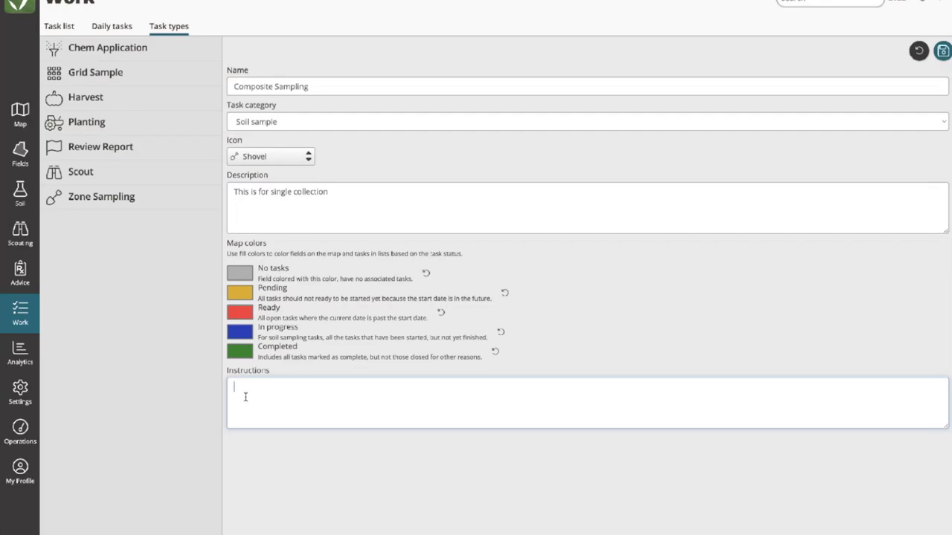
text(Make sure to always take 10)
key(BackSpace)
key(BackSpace)
text(at least 10 samples and mix in a bucket)
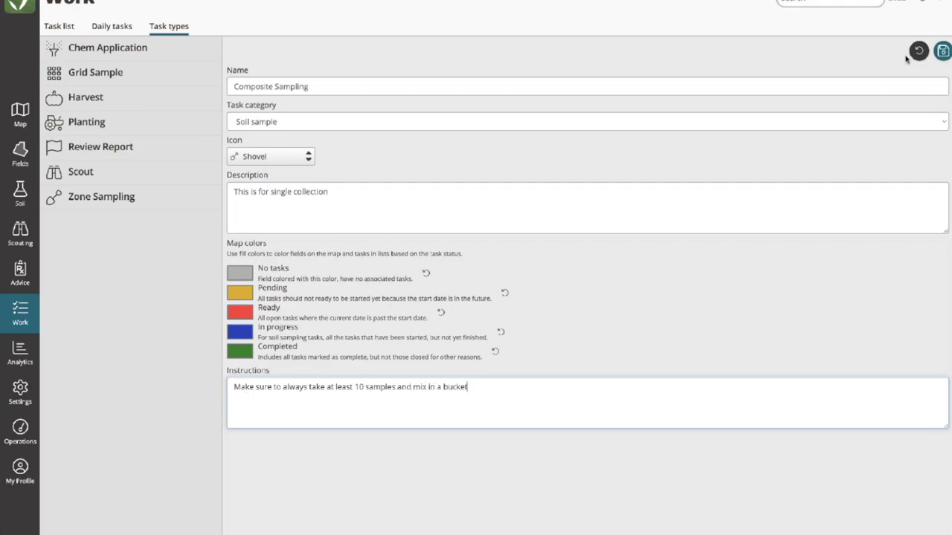
click(942, 51)
drag(234, 387, 455, 391)
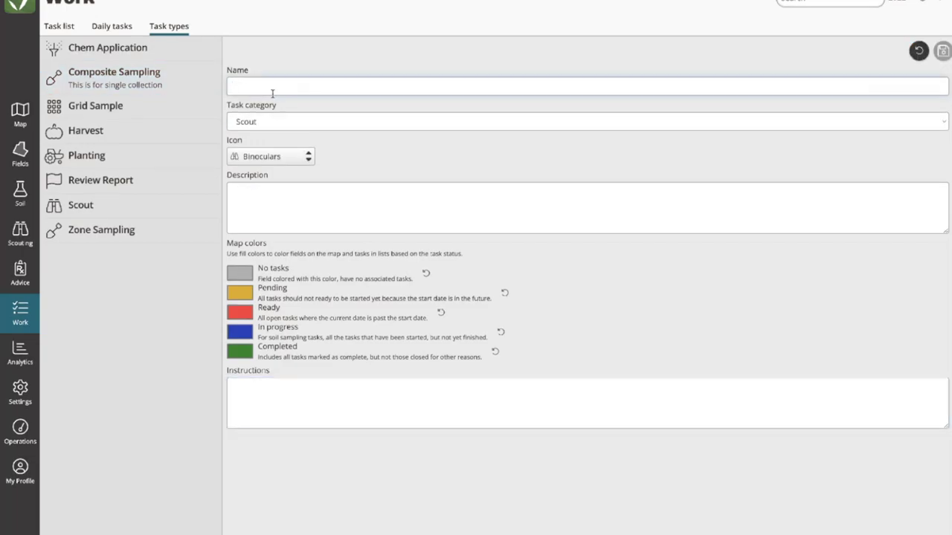
- Set up a Yield Estimates task type with the Scout category, Binoculars icon and instructions "Make sure to measure row width!"
text(Yield)
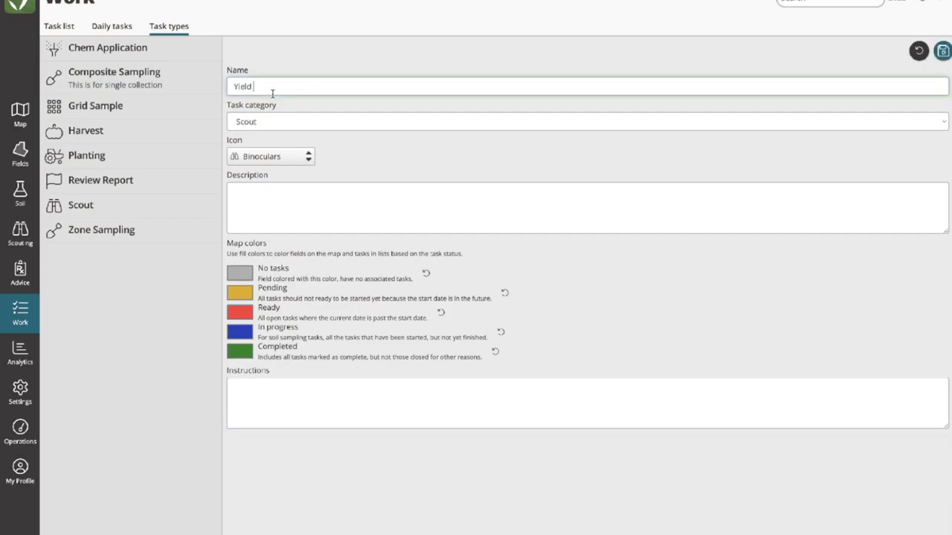
text( Estimates)
click(235, 119)
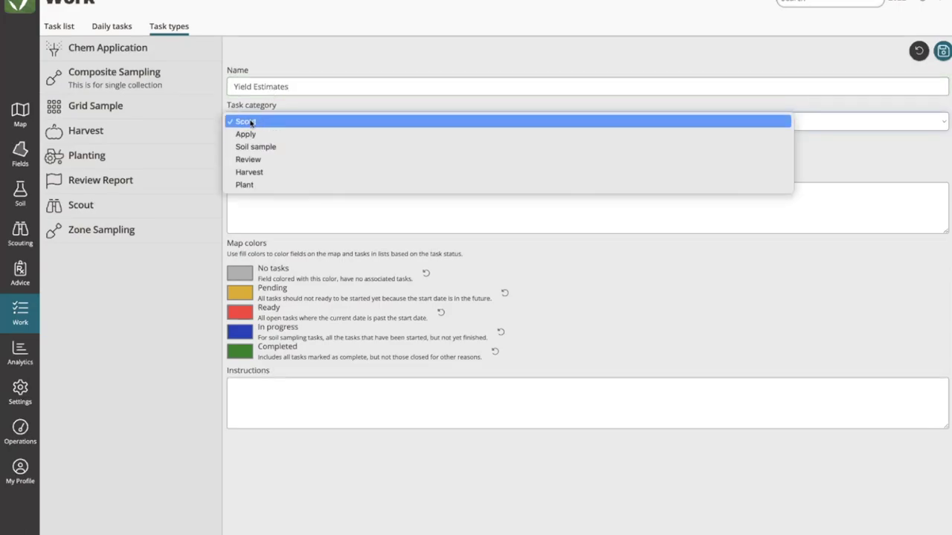
click(251, 122)
click(262, 157)
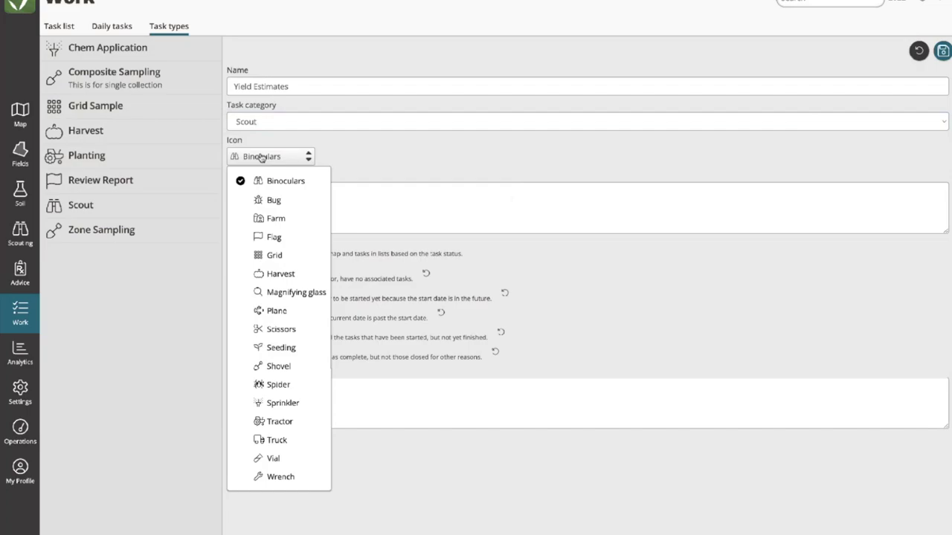
click(272, 183)
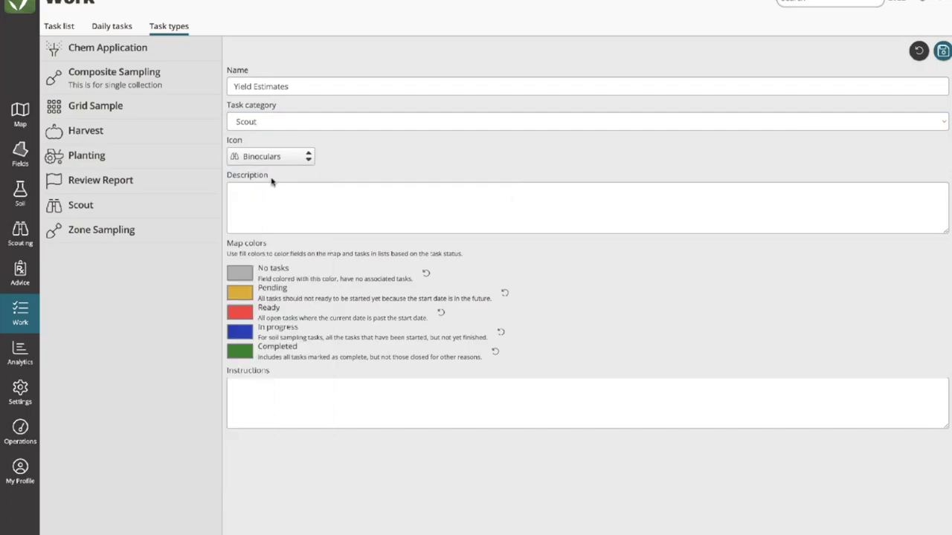
click(287, 398)
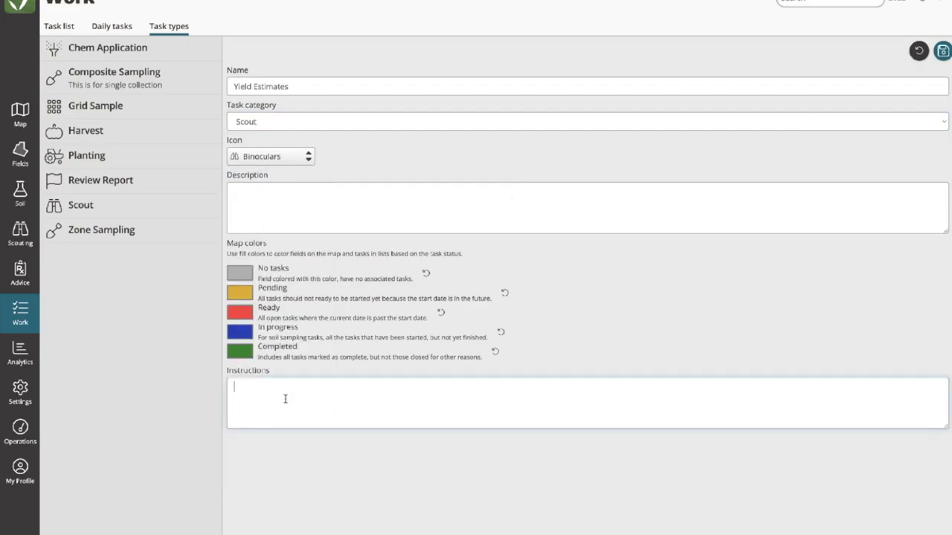
text(Make sure to measure row width!)
- Set the Yield Estimates map color for Ready tasks to bright green
click(243, 315)
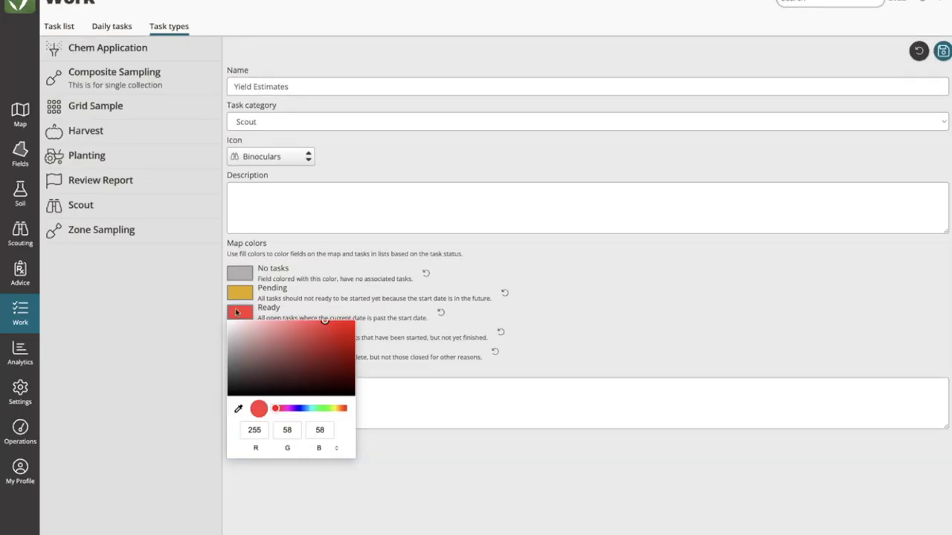
click(235, 332)
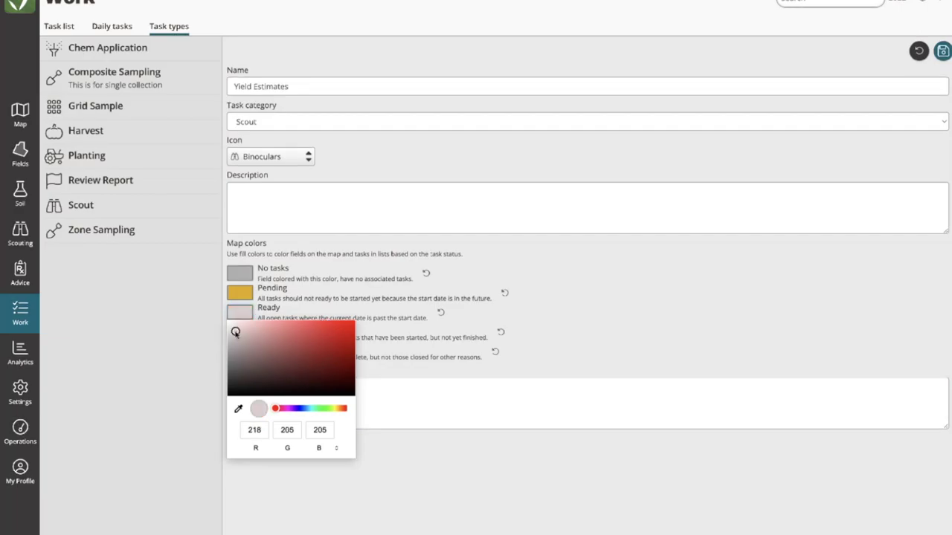
mouse_move(235, 332)
mouse_down()
mouse_move(290, 335)
mouse_move(369, 319)
mouse_up()
click(321, 408)
click(369, 318)
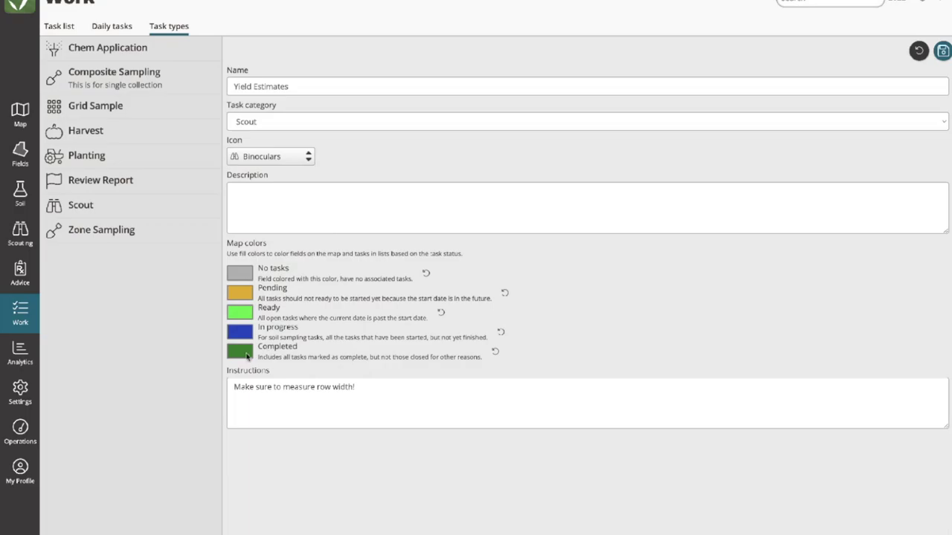
- Set the map color for Completed tasks to magenta and save the Yield Estimates task type
click(246, 355)
click(287, 447)
drag(308, 408, 364, 327)
click(589, 311)
click(943, 51)
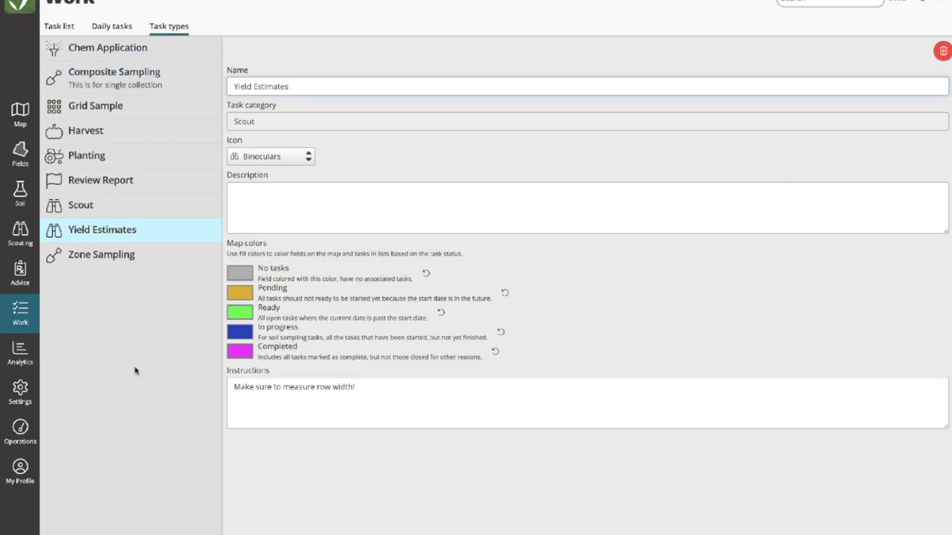
- View the task categories available for a new task type
click(272, 121)
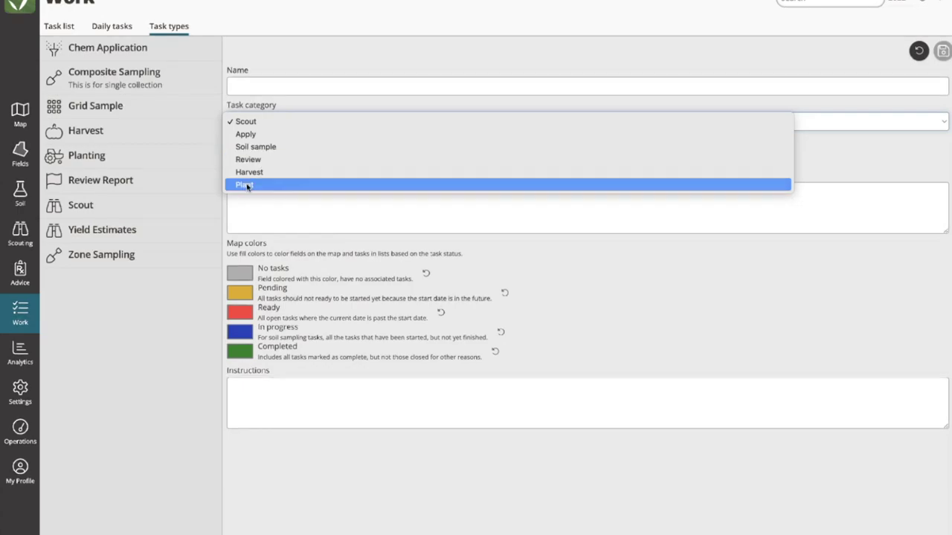
click(142, 330)
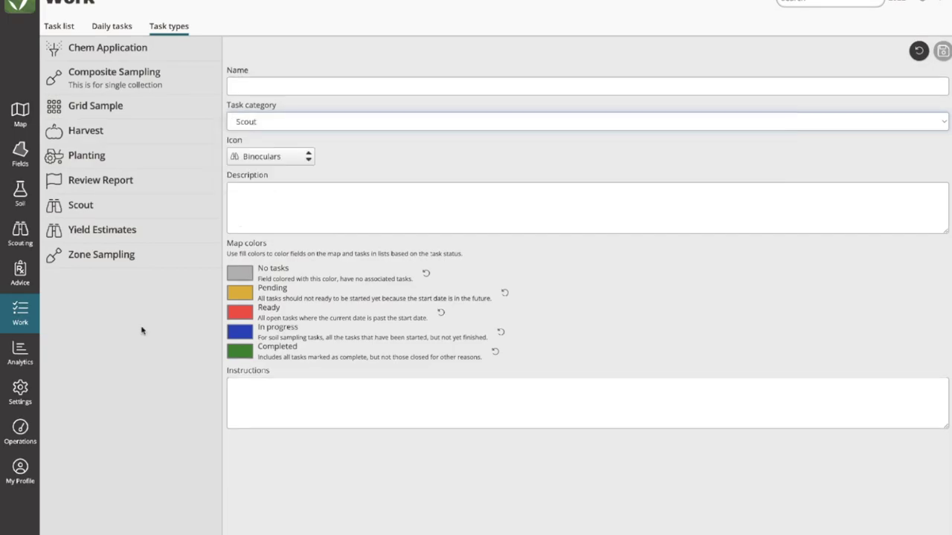
- Open the fields list, group it by Crop and switch the season to 2023
click(21, 152)
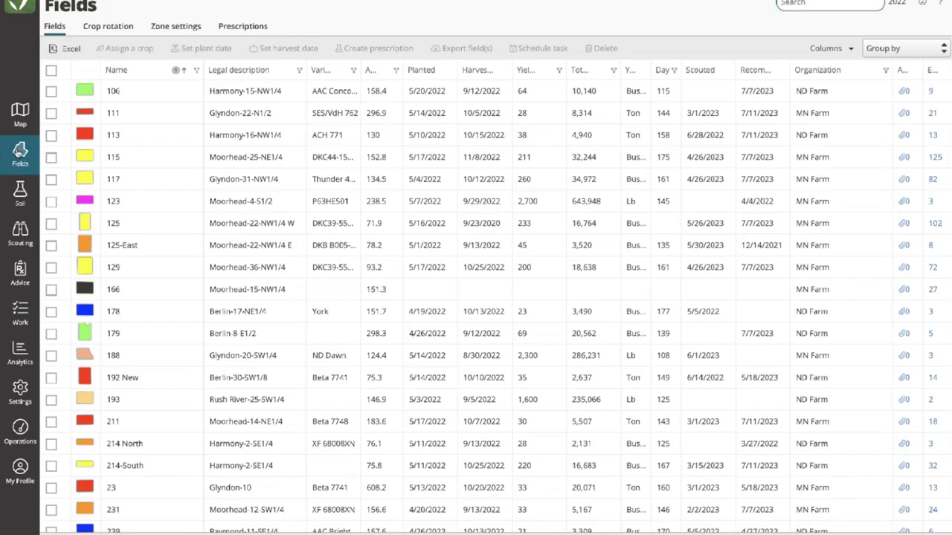
click(881, 50)
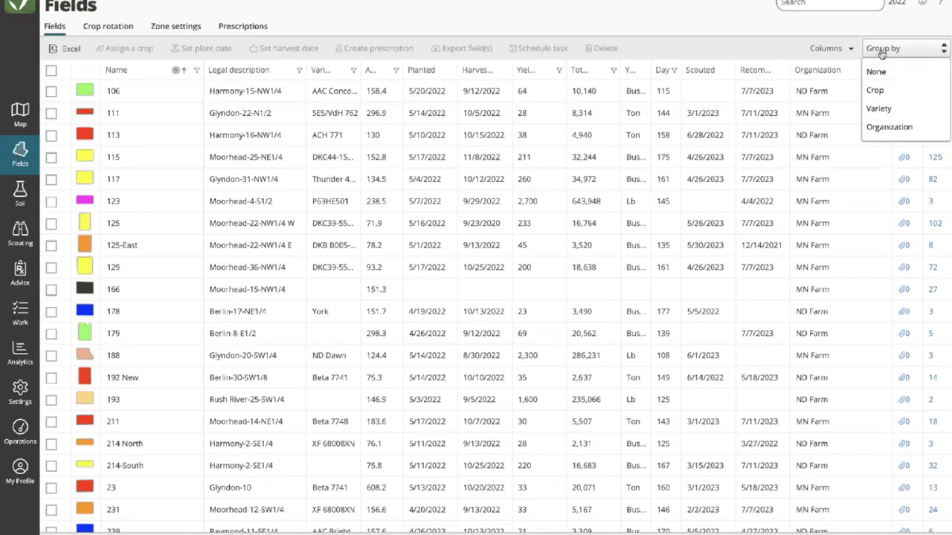
click(880, 90)
click(898, 3)
click(898, 42)
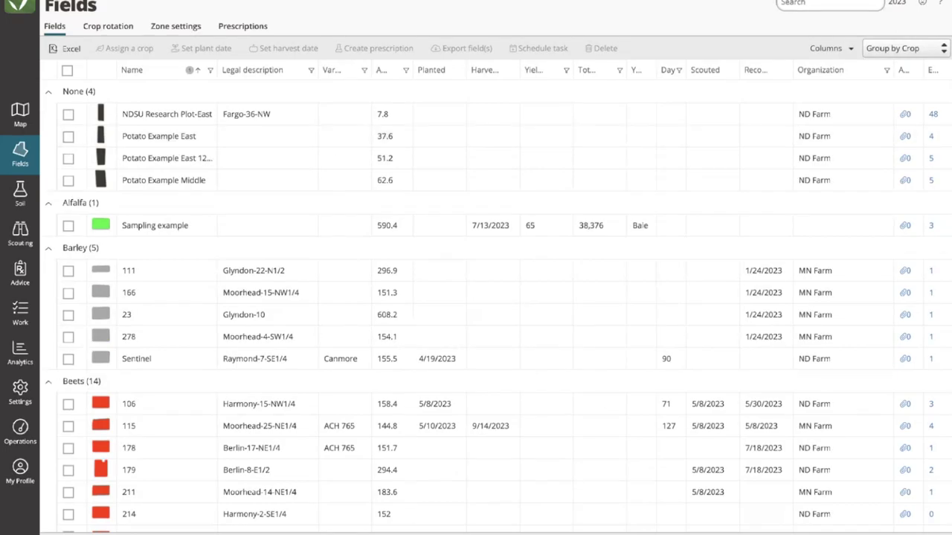
- Expand MN Farm in the organization list to view its sub-organizations, and close the list
click(97, 4)
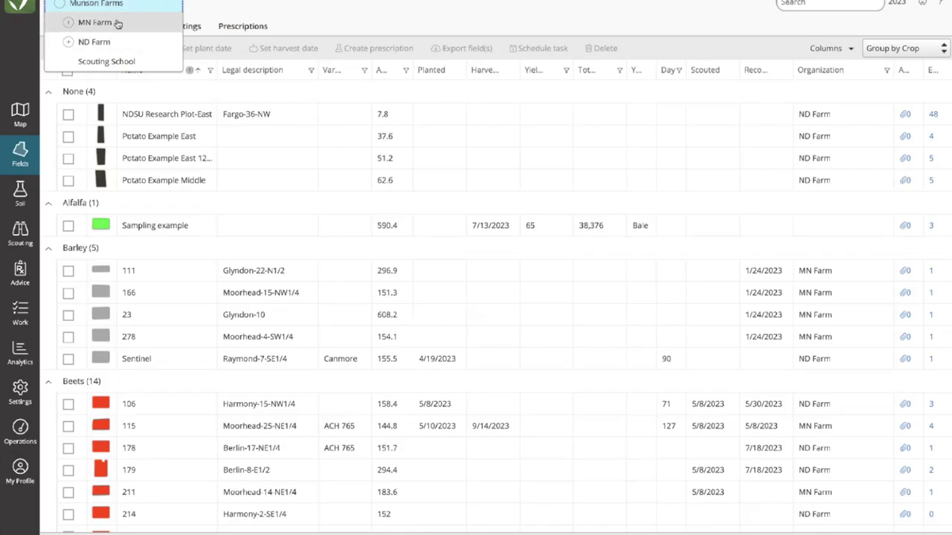
click(69, 22)
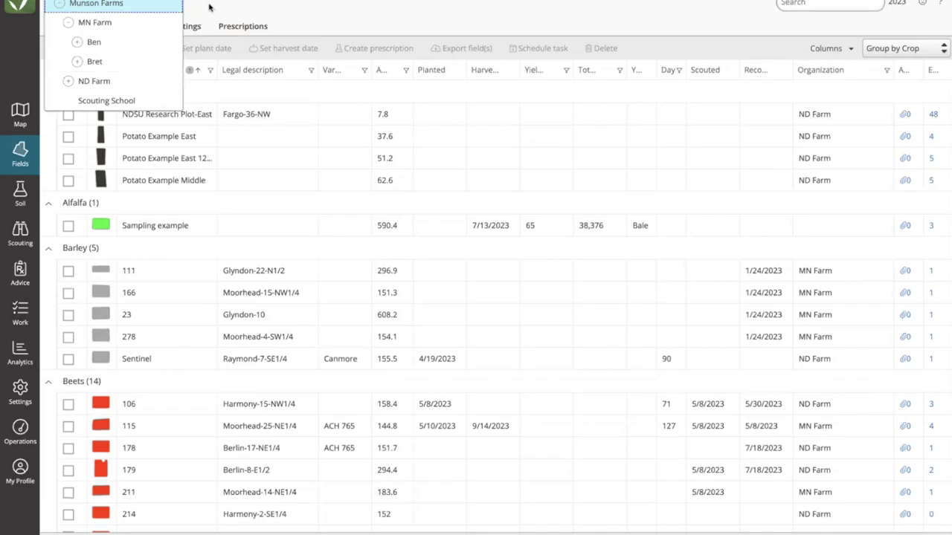
click(209, 7)
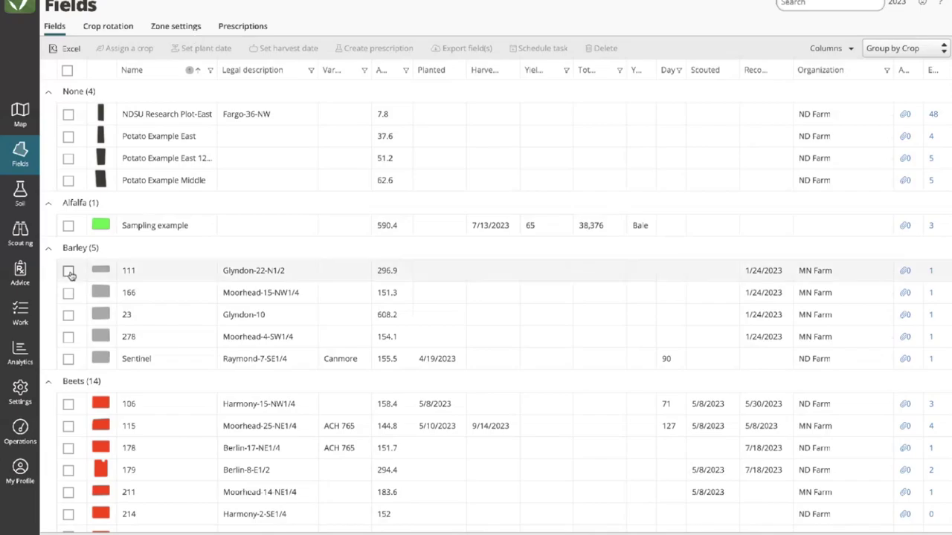
- Select Barley fields 111, 166 and 23 and start scheduling Planting tasks for them
click(69, 272)
click(69, 293)
click(68, 315)
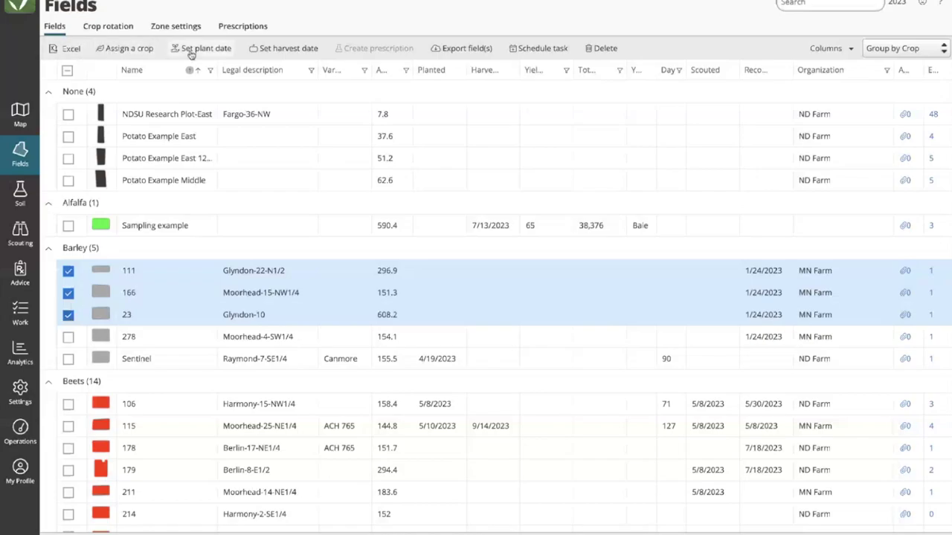
click(532, 51)
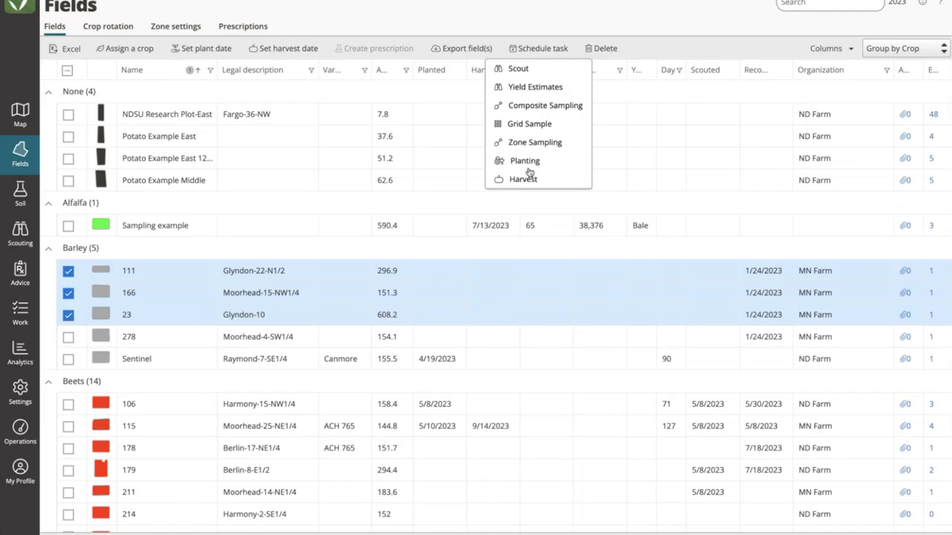
click(526, 163)
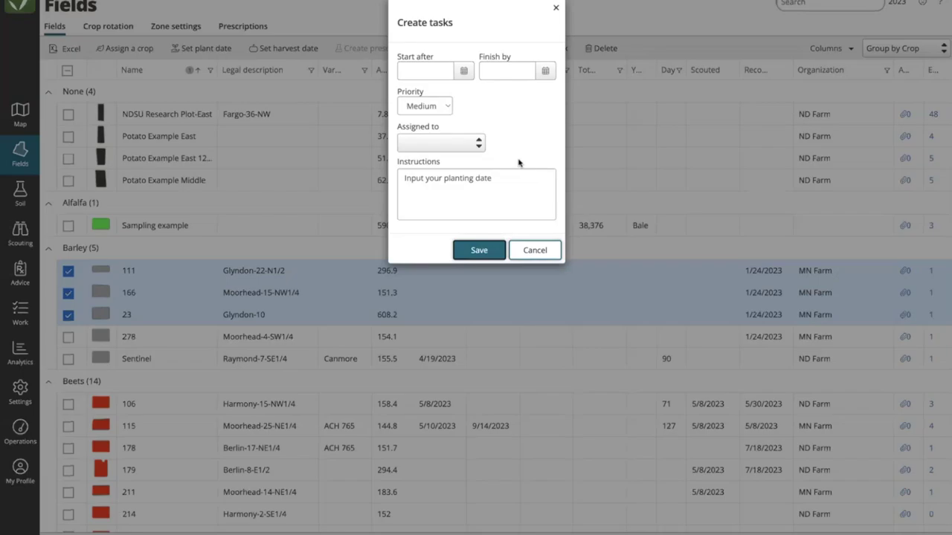
- Set the planting tasks to finish by 07/27/2023 with High priority, and assign them to a team member
click(544, 72)
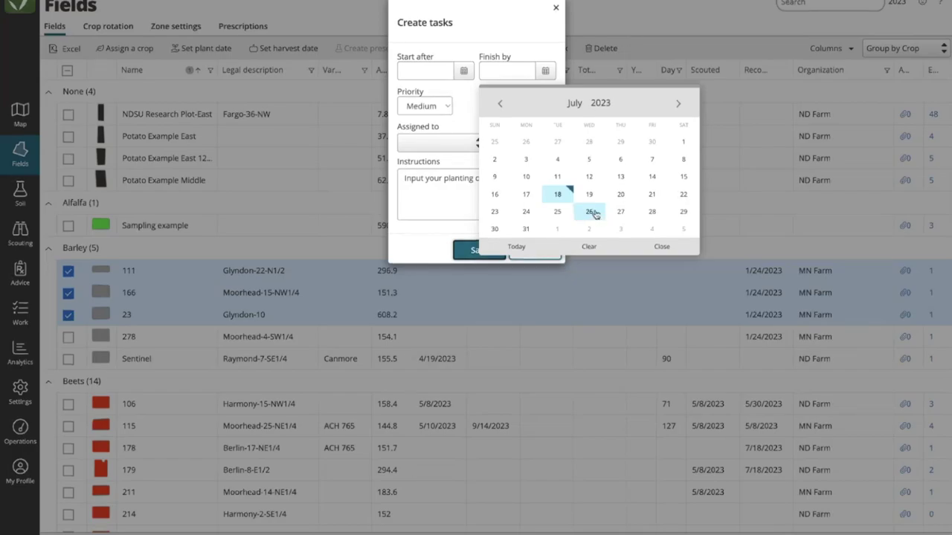
click(624, 212)
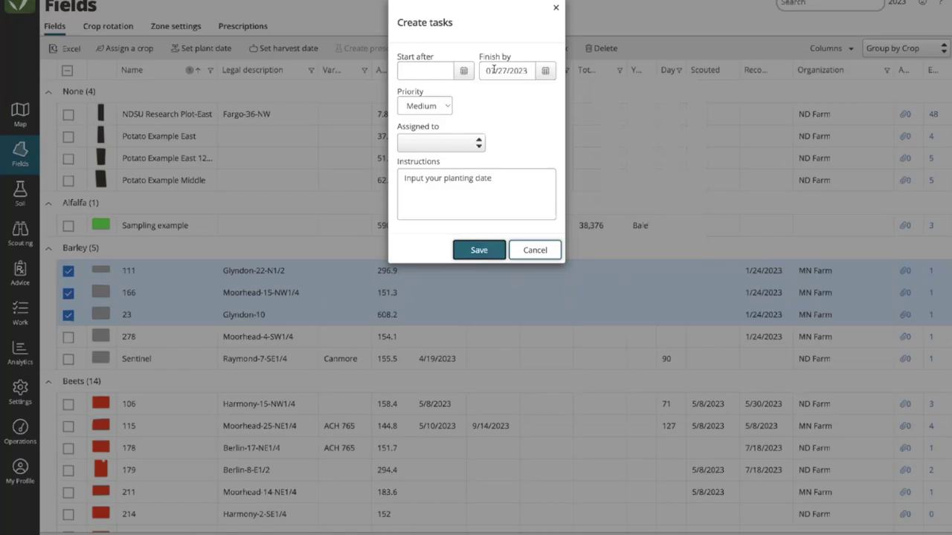
click(444, 105)
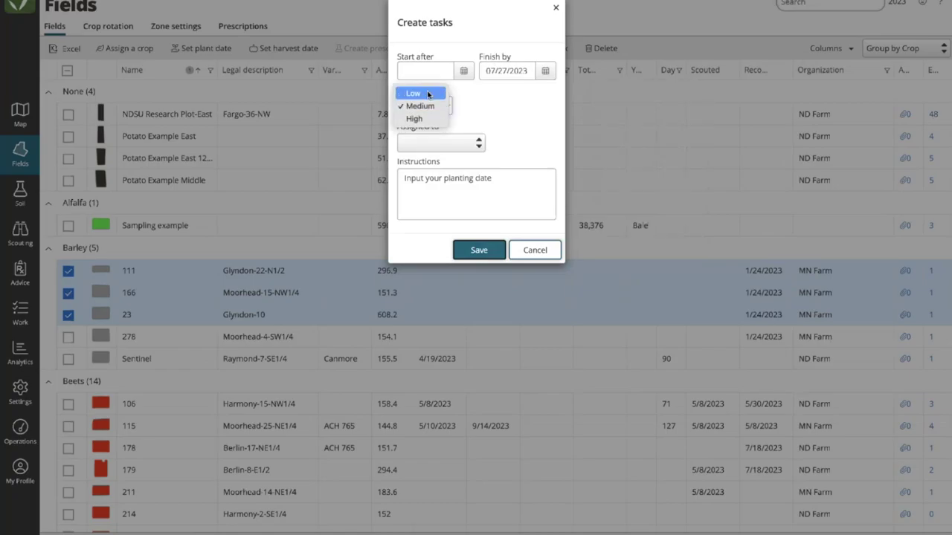
click(428, 121)
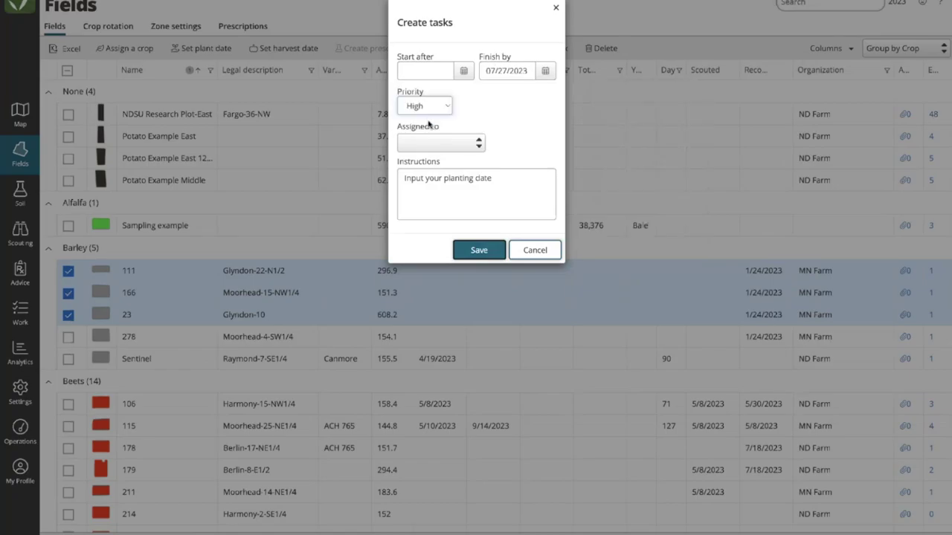
click(470, 142)
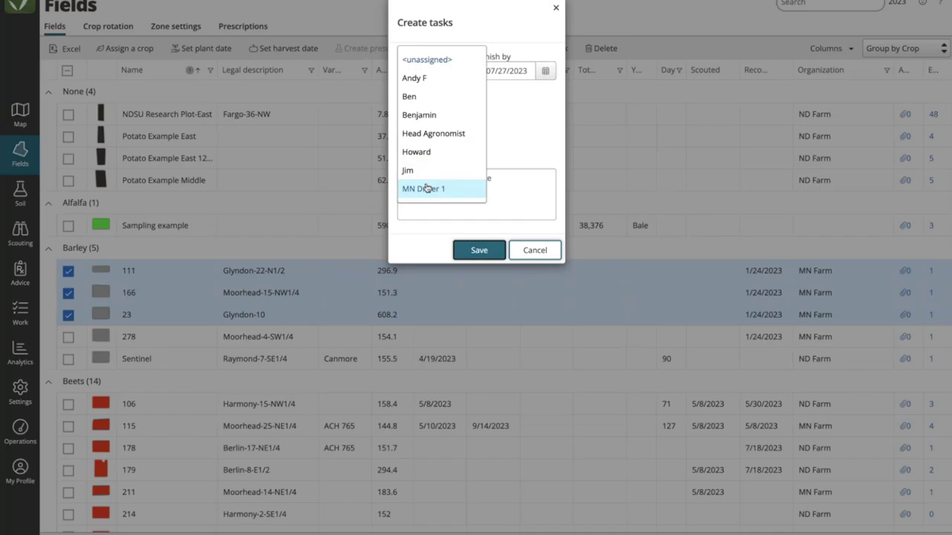
click(429, 119)
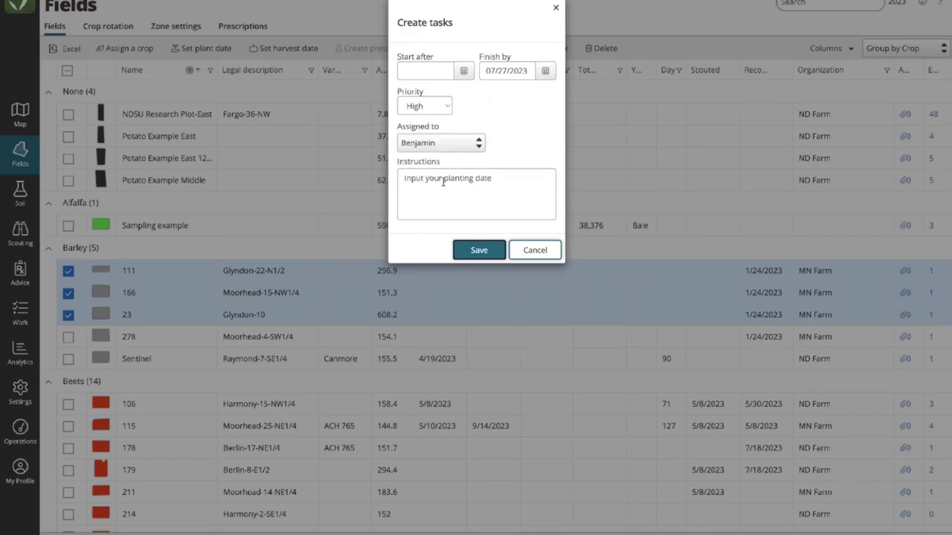
- Append "123" below the existing planting instructions, separated by a blank line, and save the tasks
drag(405, 179, 505, 178)
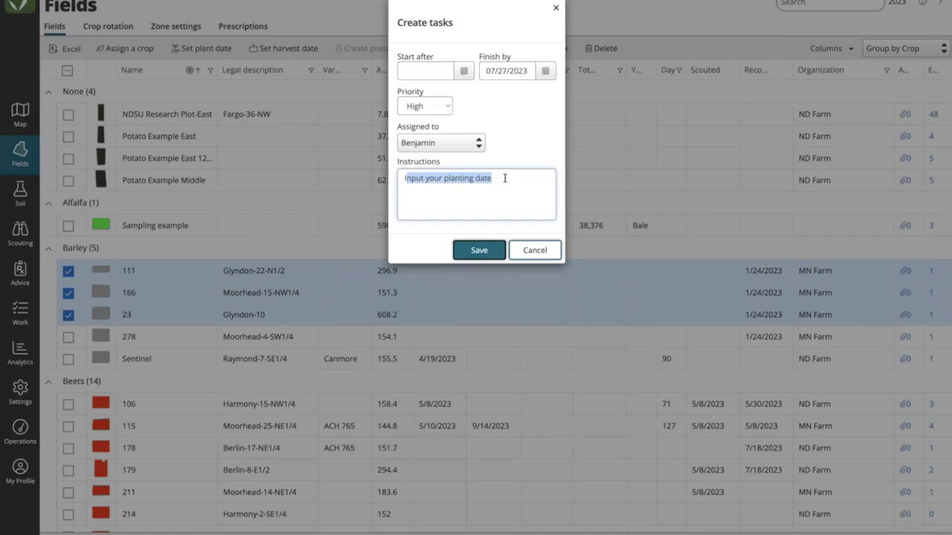
click(504, 178)
key(Return)
key(Return)
text(123)
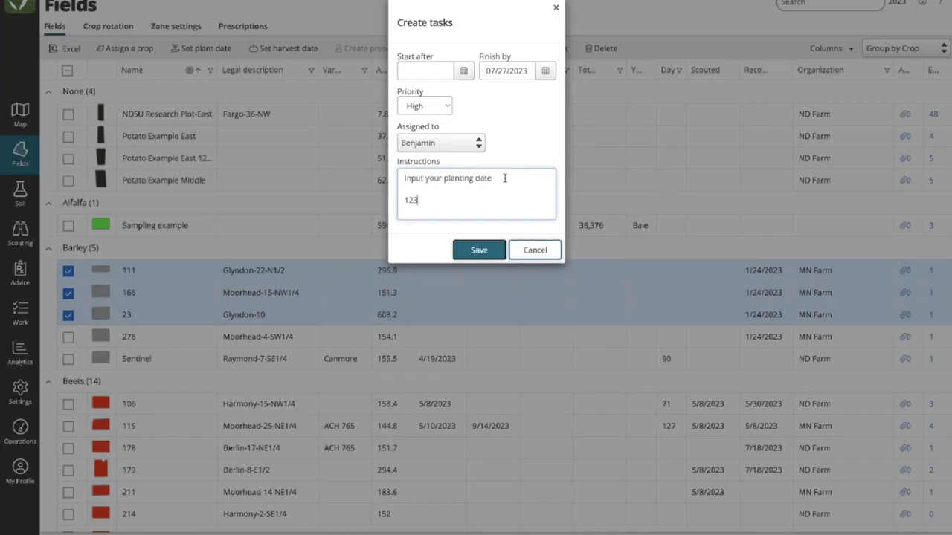
click(481, 251)
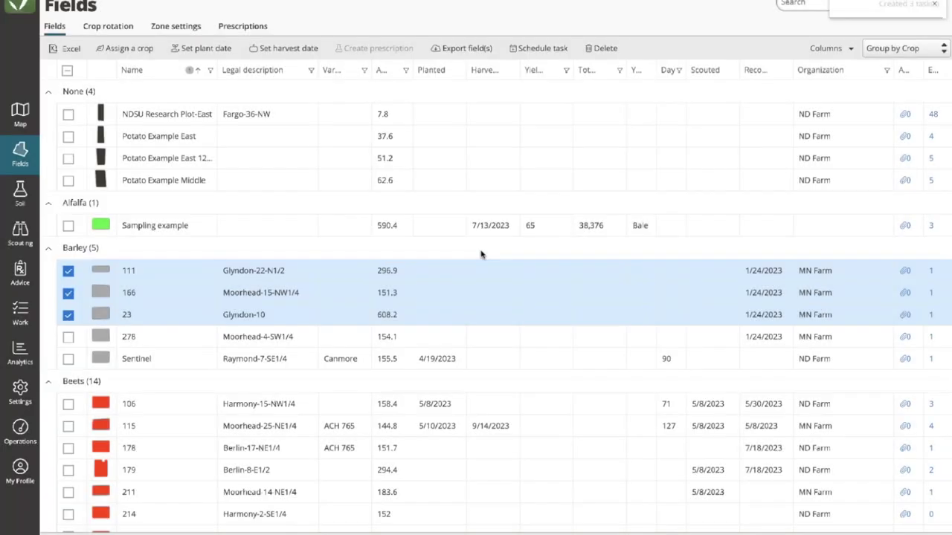
- Select only Barley fields 278 and Sentinel for a Grid Sample task and open the sampling locations of field 278
click(68, 315)
click(68, 293)
click(68, 271)
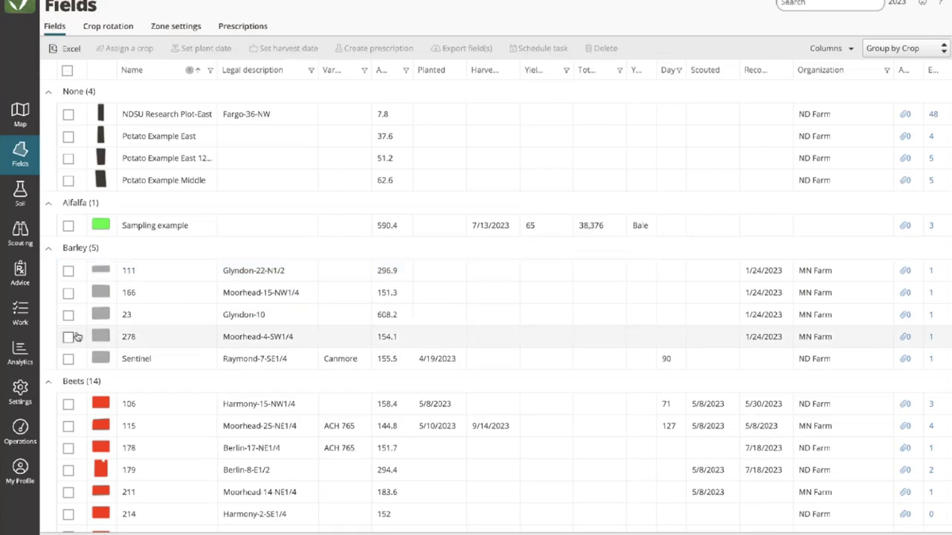
click(67, 337)
click(69, 358)
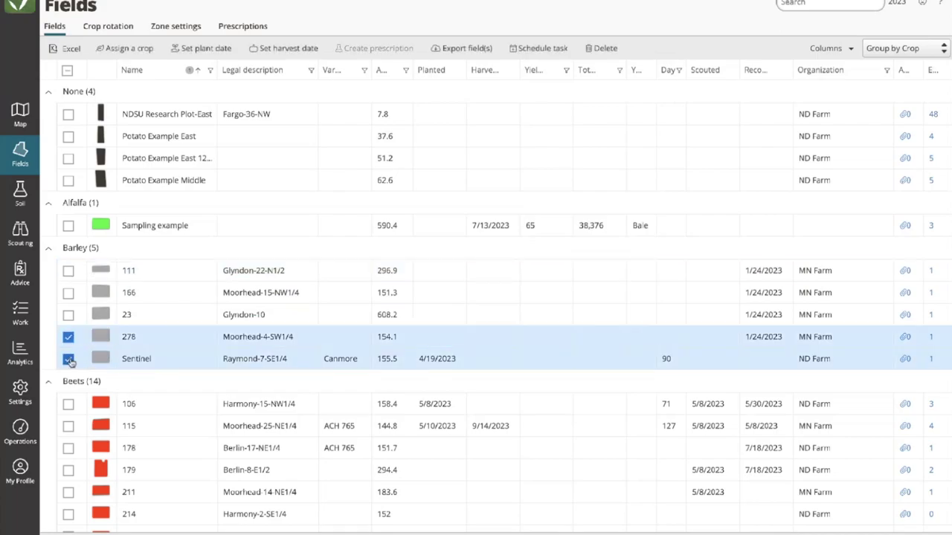
click(538, 49)
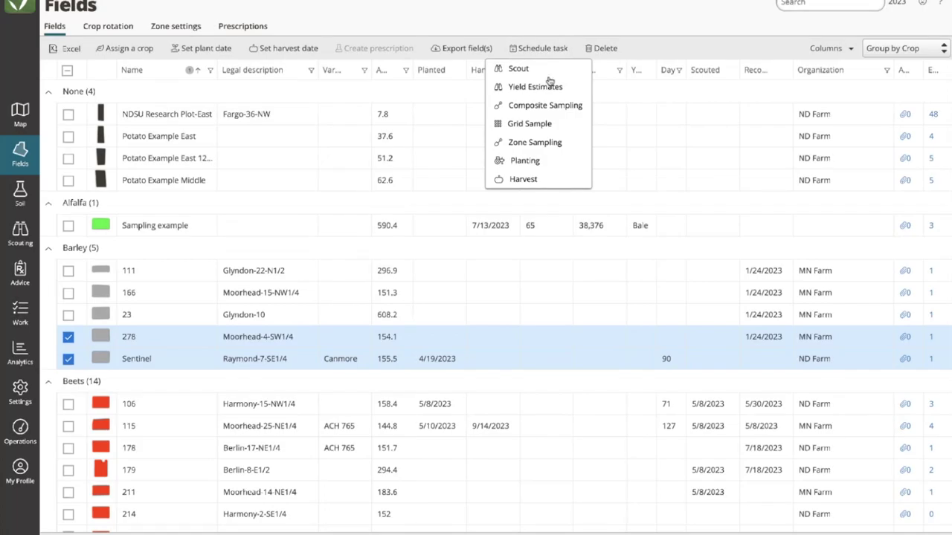
click(531, 130)
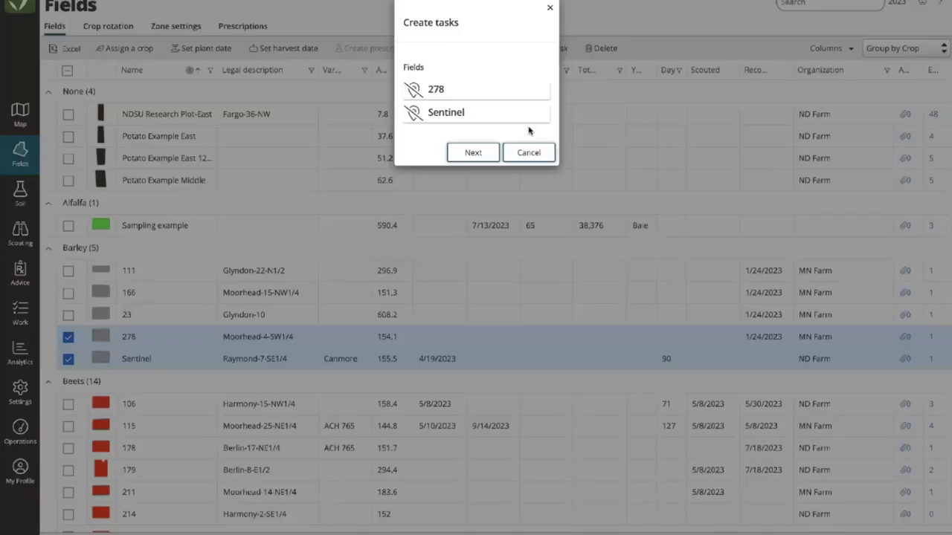
click(459, 95)
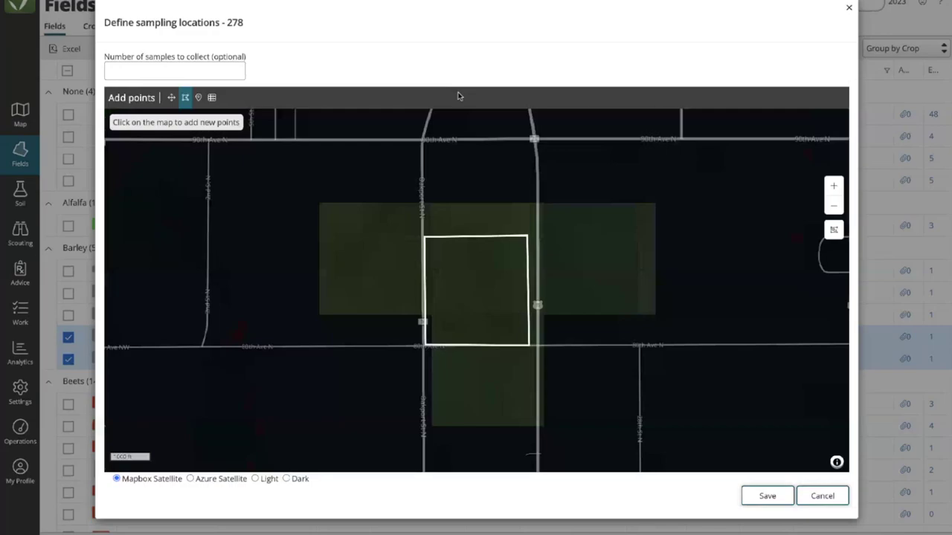
scroll(484, 300, up, 3)
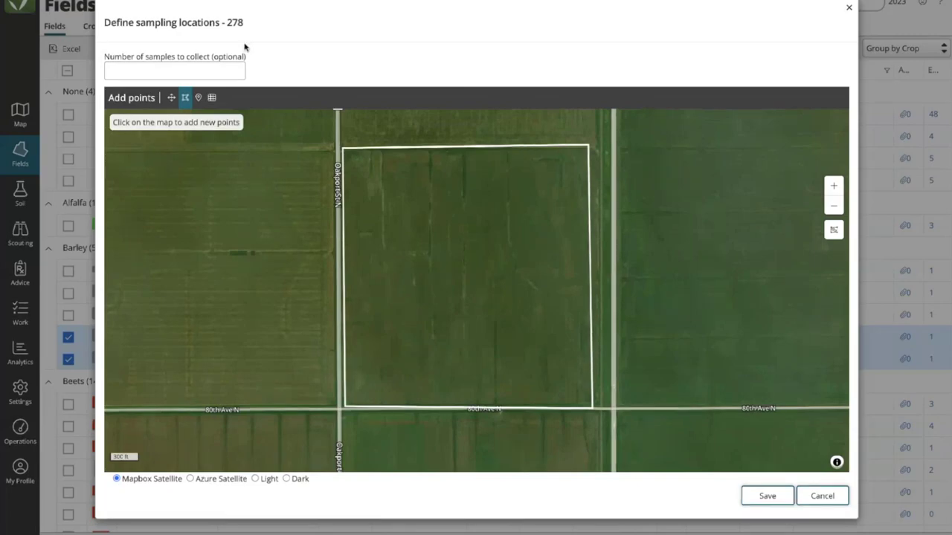
- Add the existing soil sample markers a, b, c, d, f and g as sampling locations for field 278
click(200, 101)
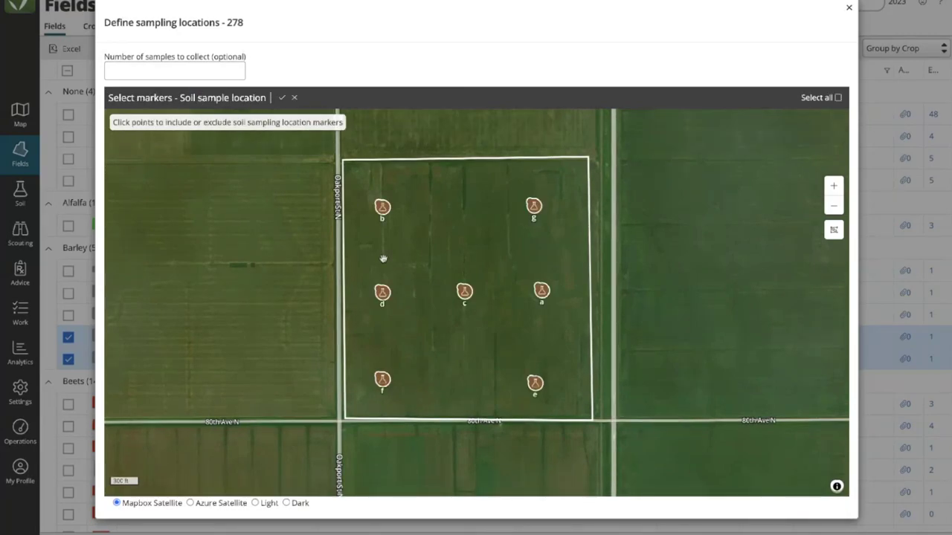
click(383, 210)
click(382, 293)
click(382, 380)
click(470, 291)
click(533, 206)
click(542, 291)
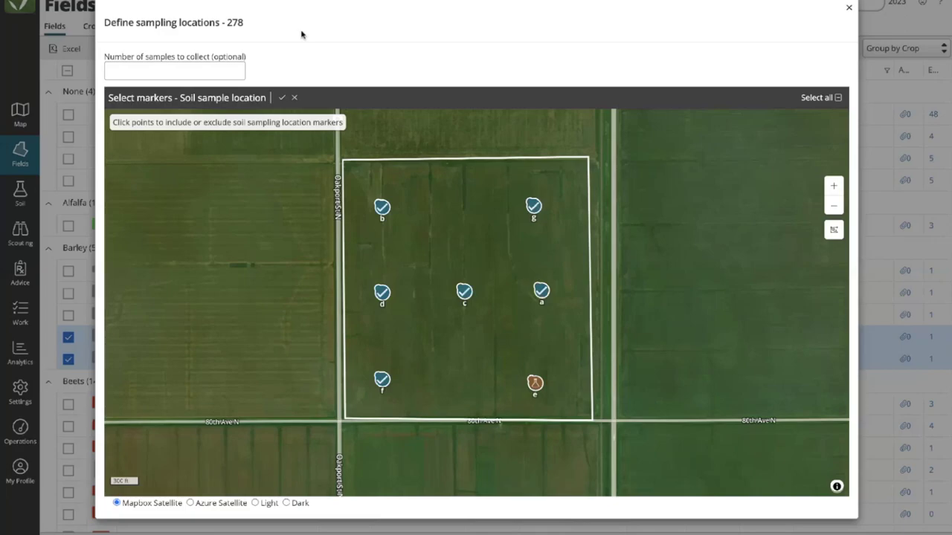
click(282, 98)
- Overlay a sampling grid on field 278, try a 30 ac grid size and set it back to 2.5 ac
click(221, 98)
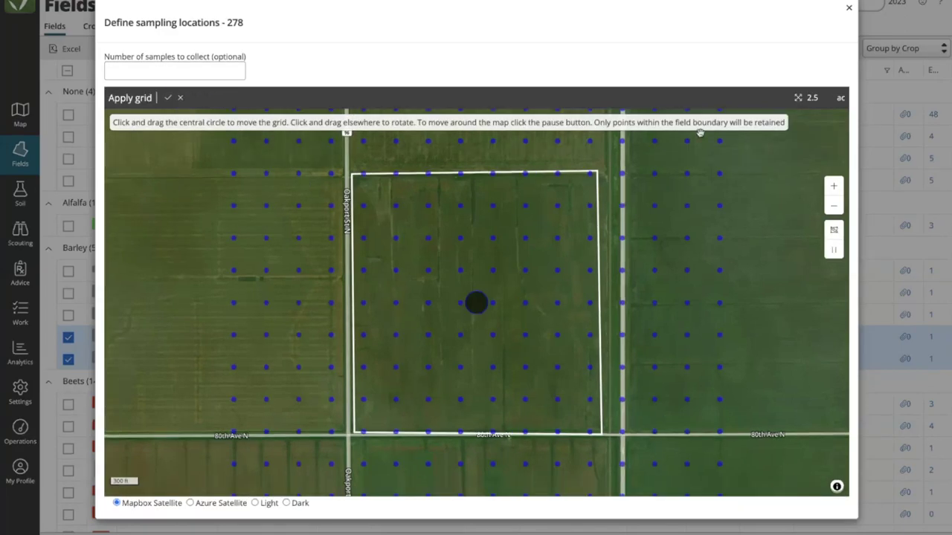
mouse_move(812, 97)
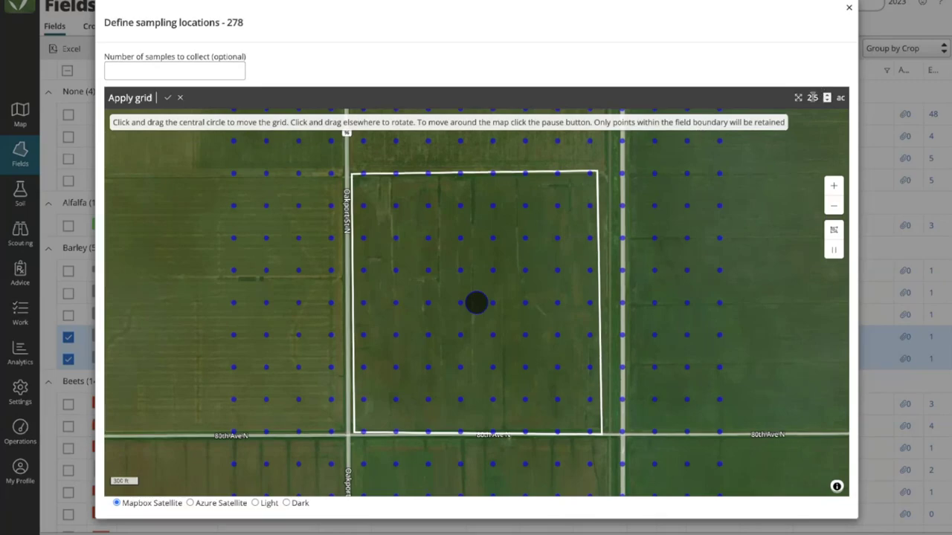
click(812, 98)
text(30)
key(BackSpace)
key(BackSpace)
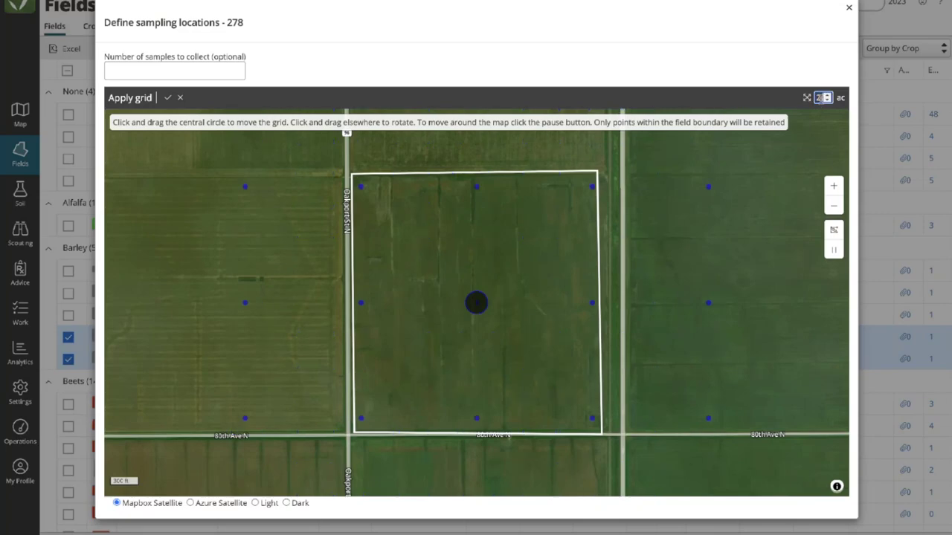
text(2.5)
- Rotate the grid diagonally, shift its center slightly toward the northwest of field 278, apply it and save the sampling locations
drag(501, 219, 382, 272)
drag(479, 304, 462, 266)
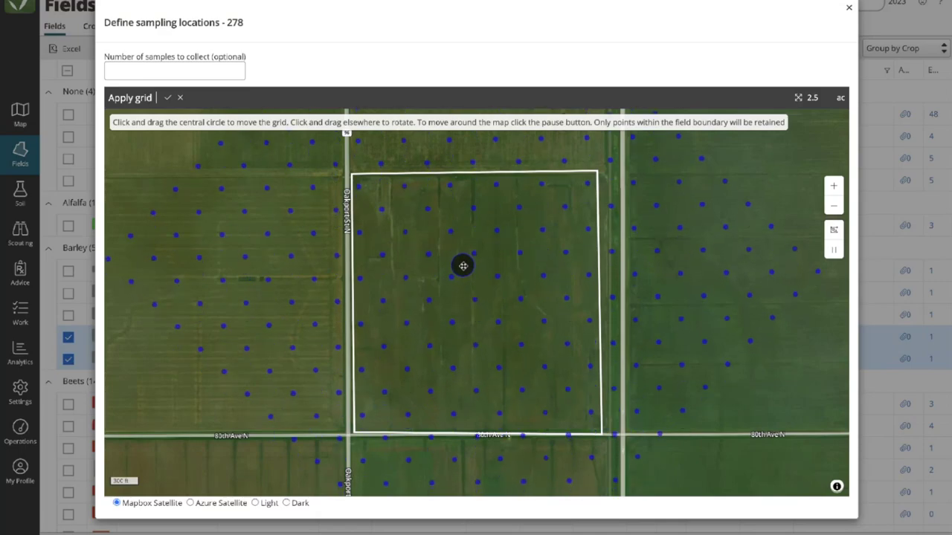
click(168, 98)
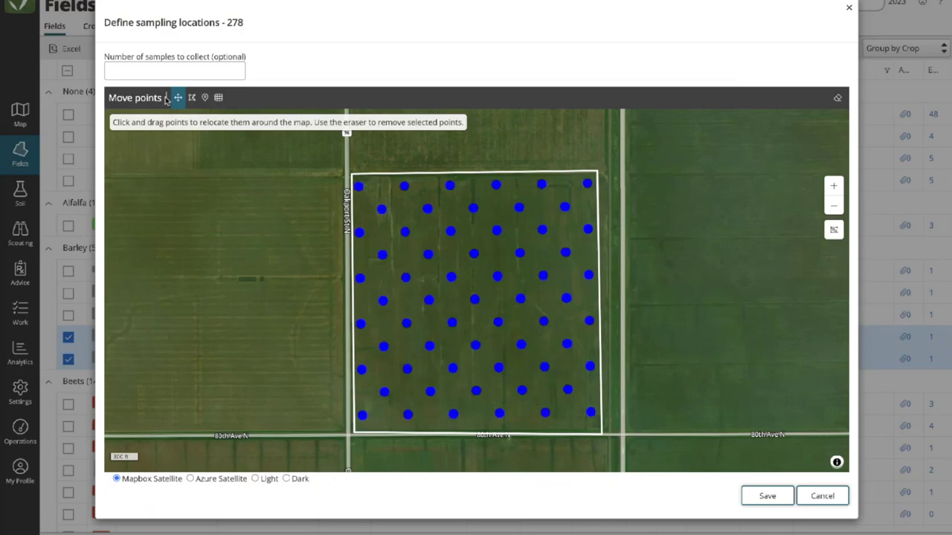
click(767, 497)
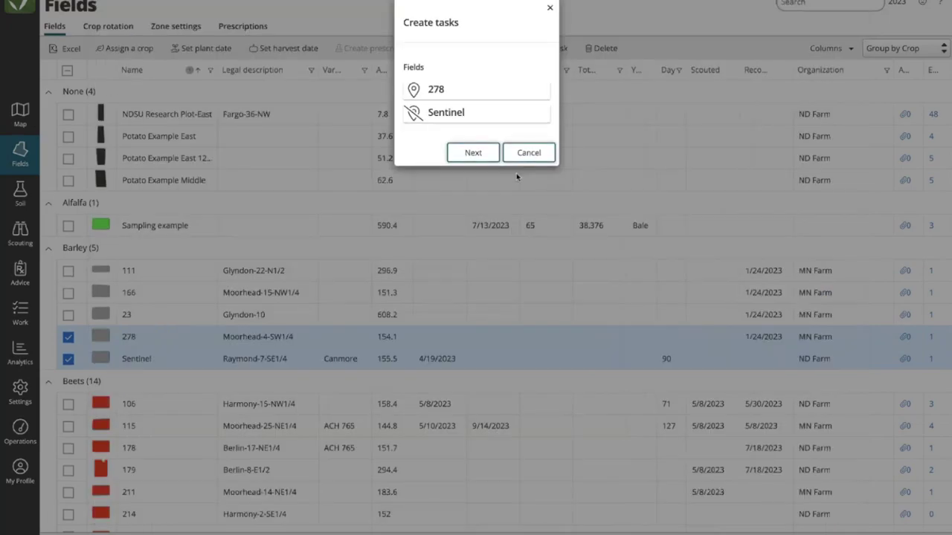
- Apply a 2.5 ac sampling grid to the Sentinel field, save its locations and continue to the task details
click(450, 153)
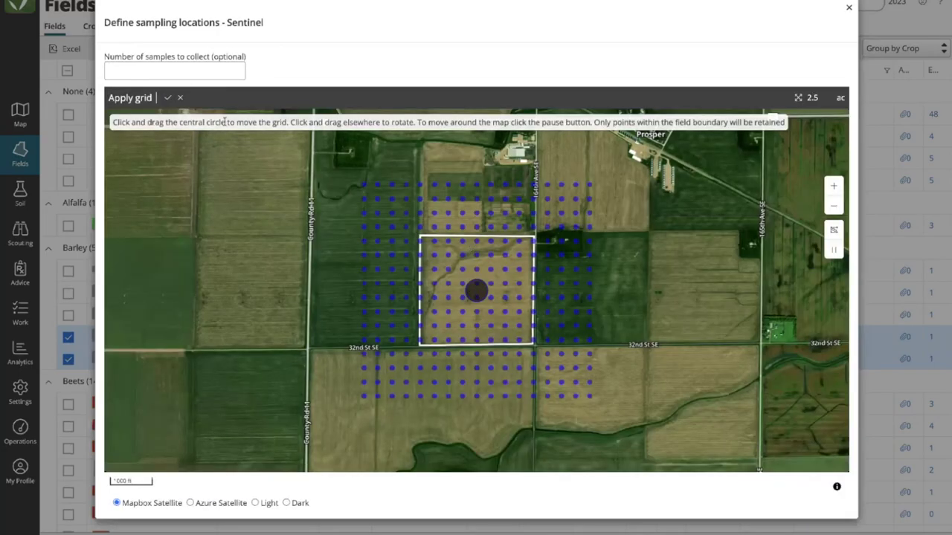
click(167, 98)
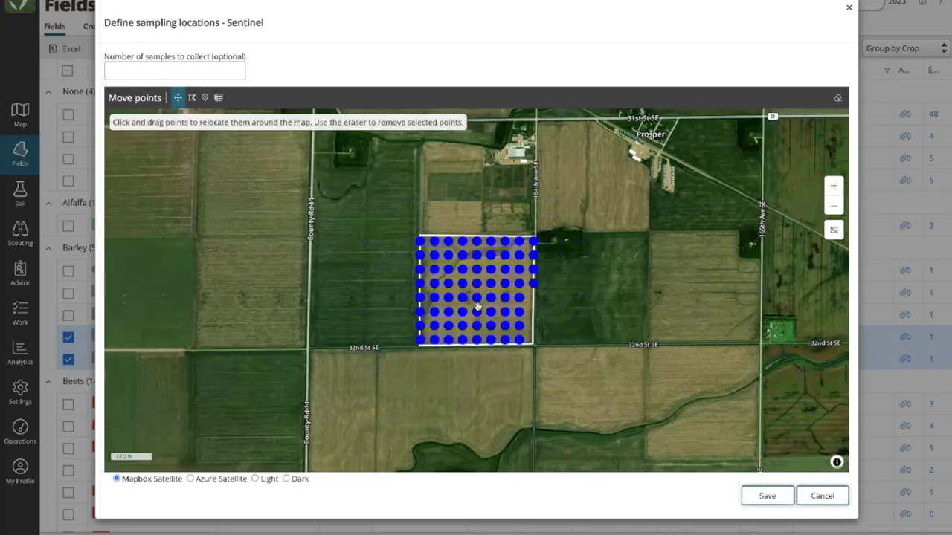
click(763, 495)
click(473, 152)
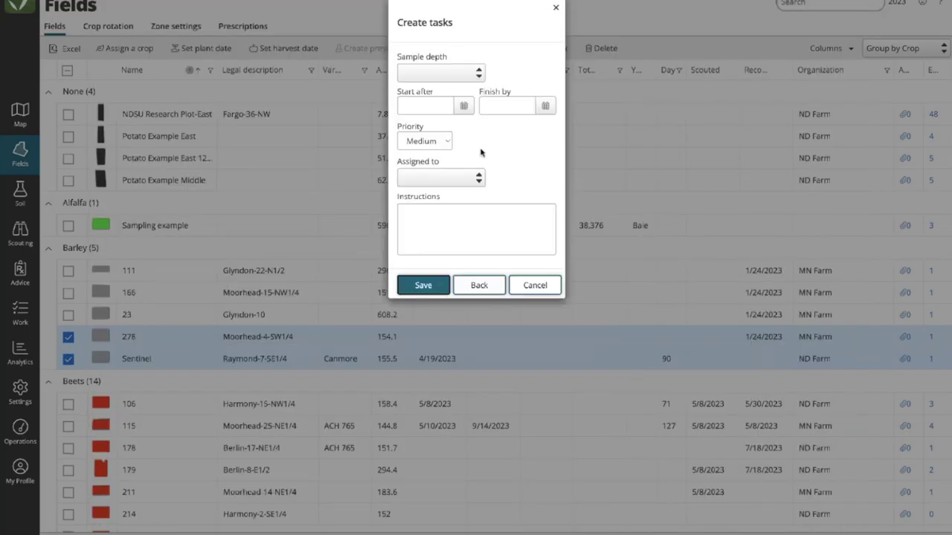
- Set the sample depths to 0-12 and 12-24, leaving 0-6 unselected
click(457, 74)
click(439, 121)
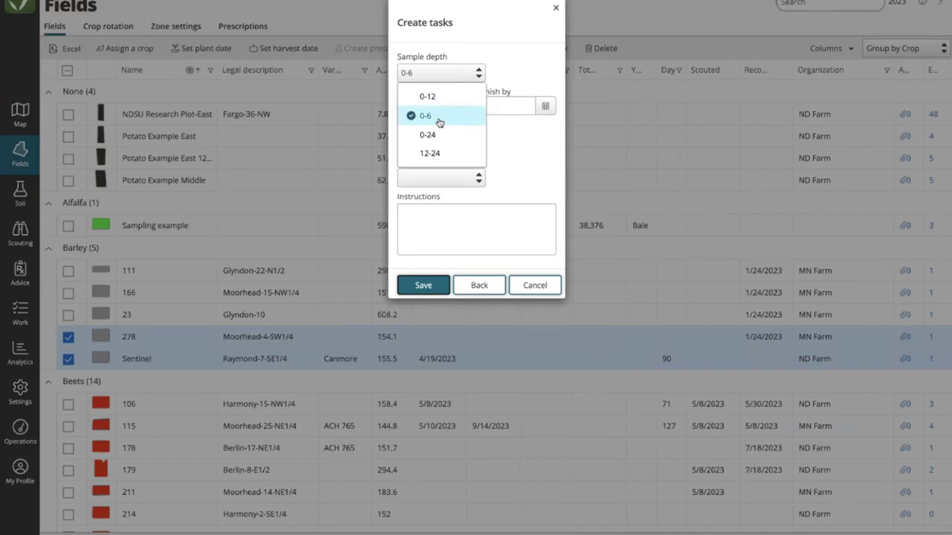
click(428, 96)
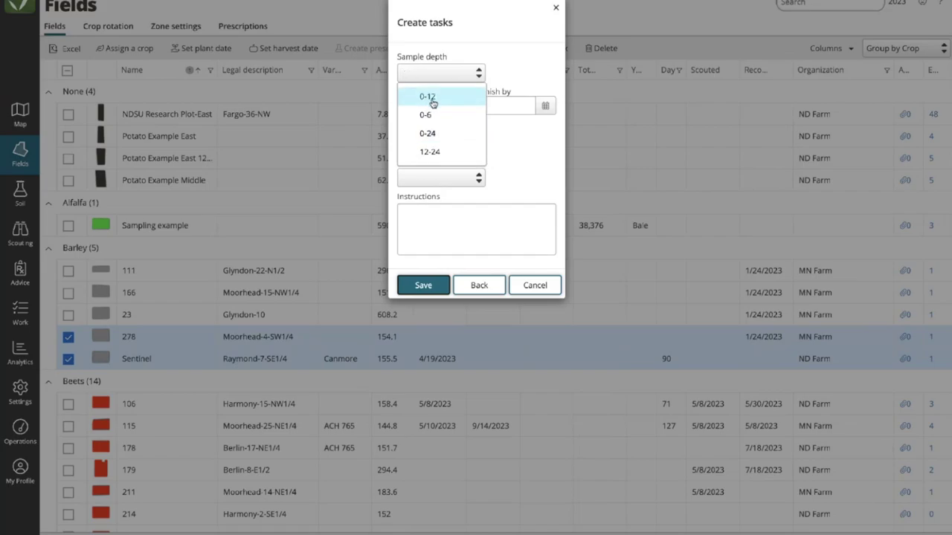
click(440, 154)
click(523, 142)
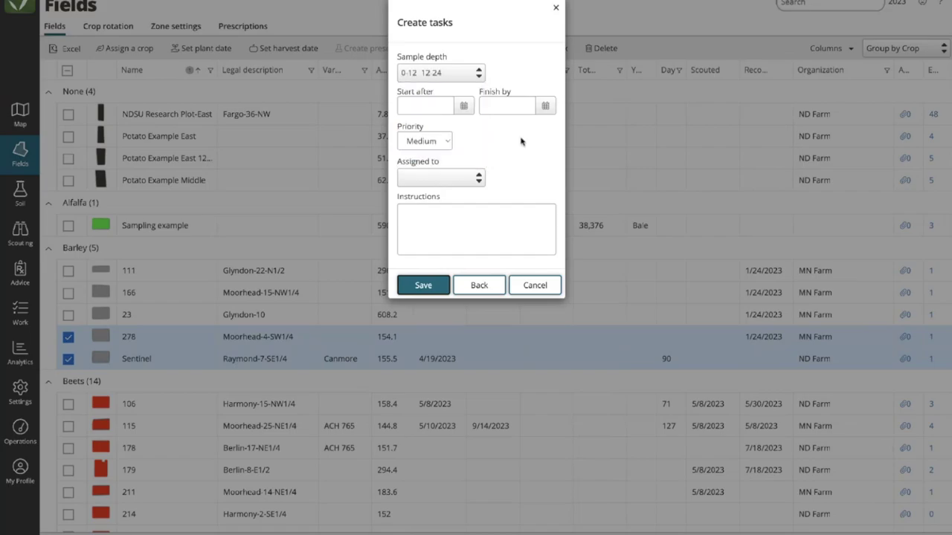
- Set the tasks' finish-by date to 07/26/2023 and assign them to a team member
click(545, 106)
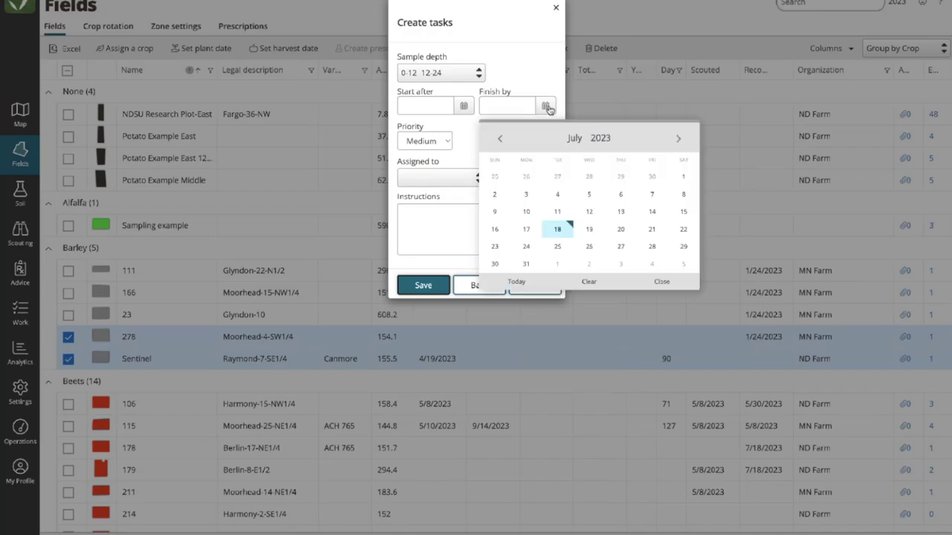
click(591, 247)
click(461, 178)
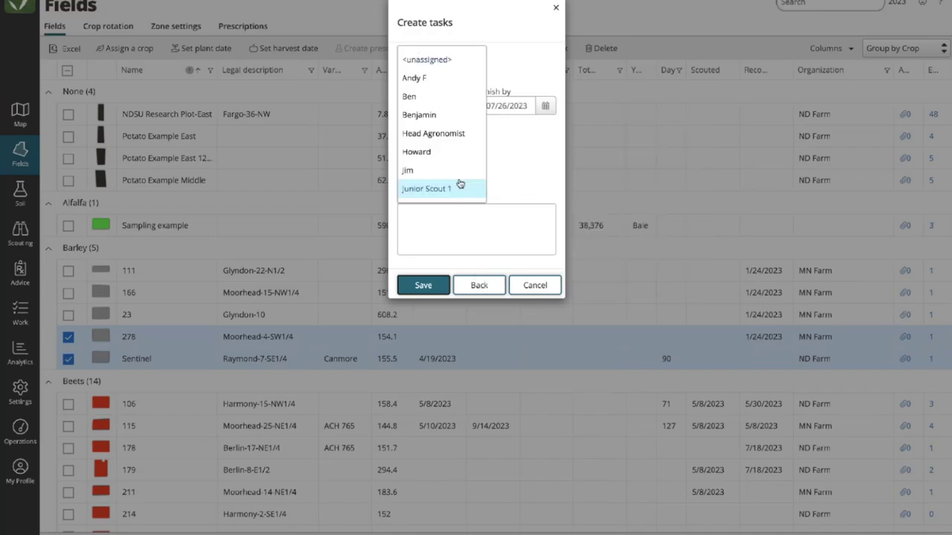
click(423, 171)
- Enter "Webinar Gid example" as the task instructions and save the grid sampling tasks
click(423, 208)
text(Webinar=)
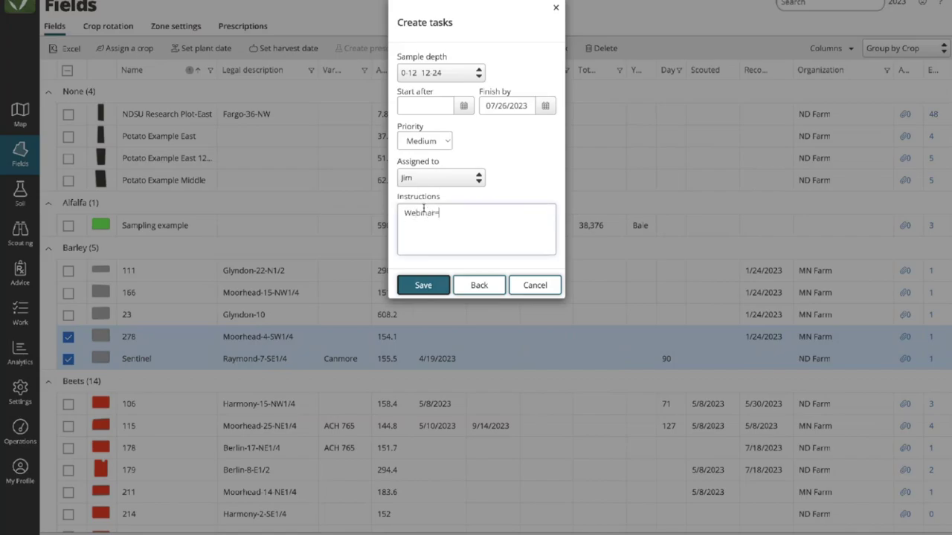
text(Gid example)
click(423, 286)
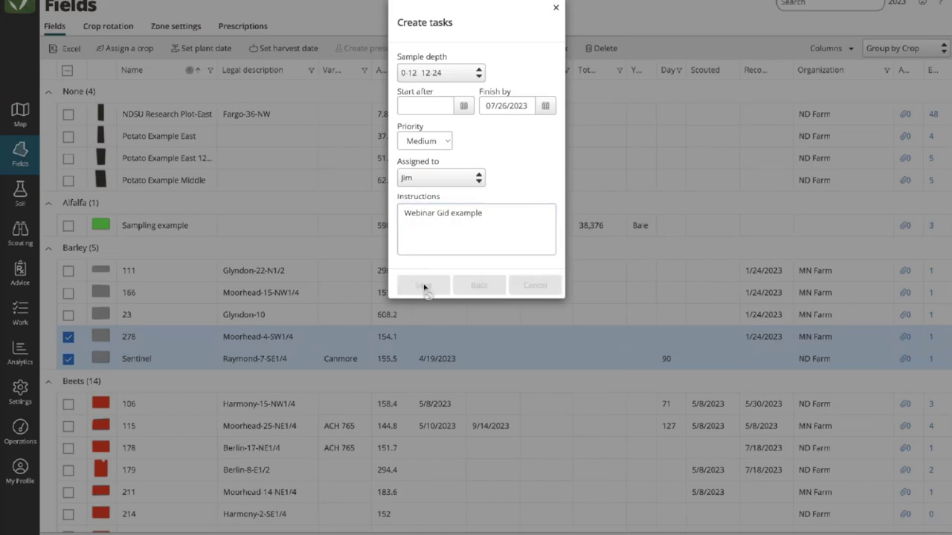
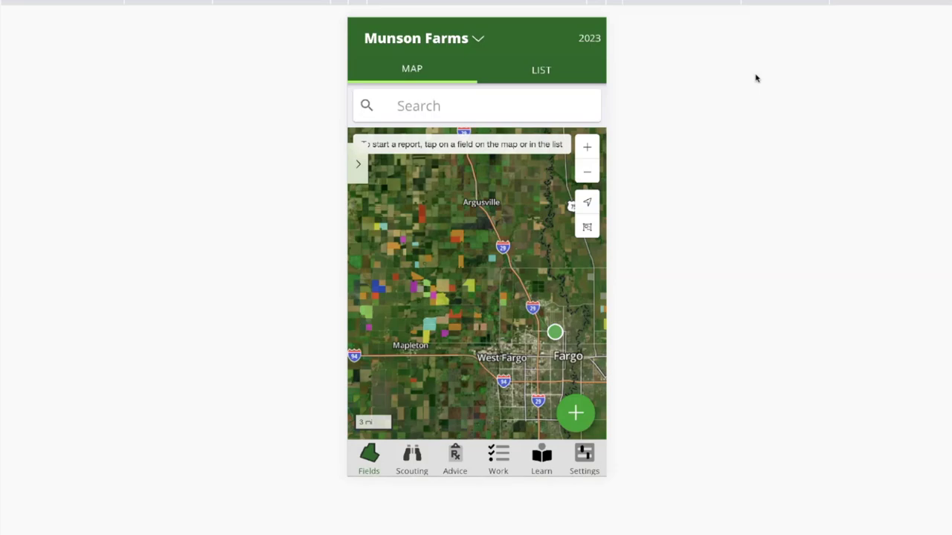
- Enlarge the mobile app preview to 150% and search the assigned work tasks for 231
click(560, 3)
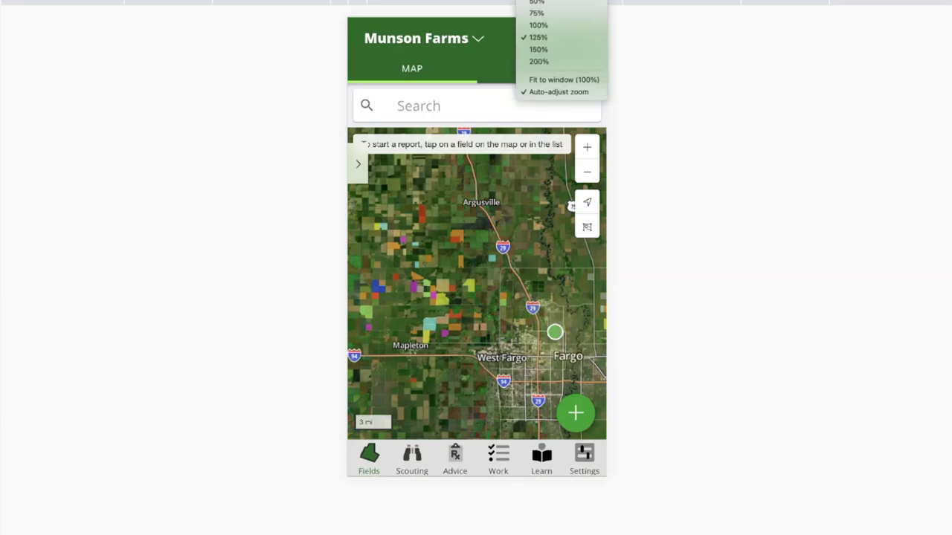
click(538, 49)
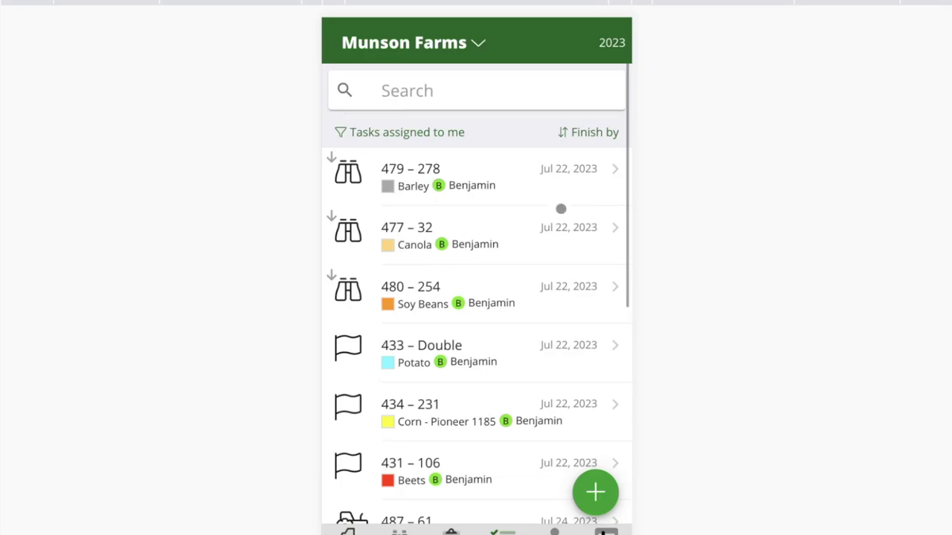
click(434, 94)
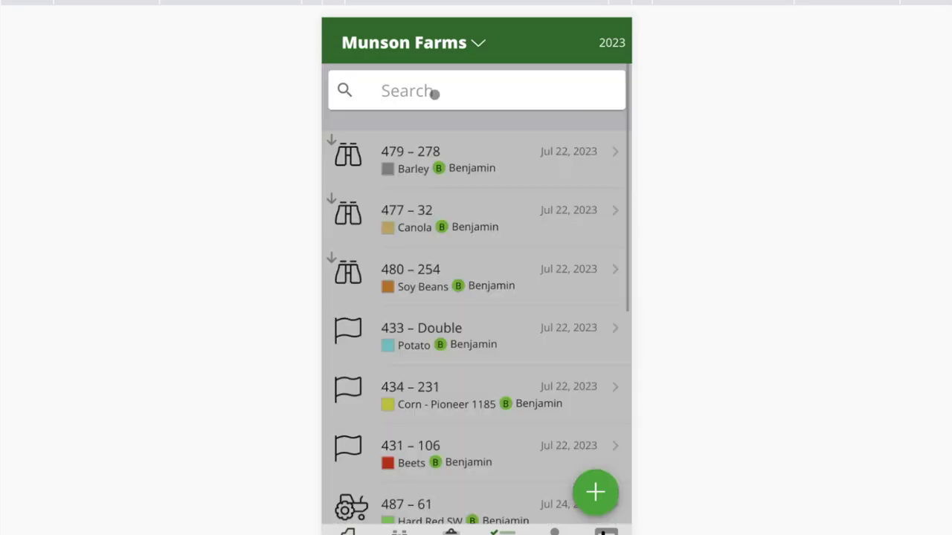
text(231)
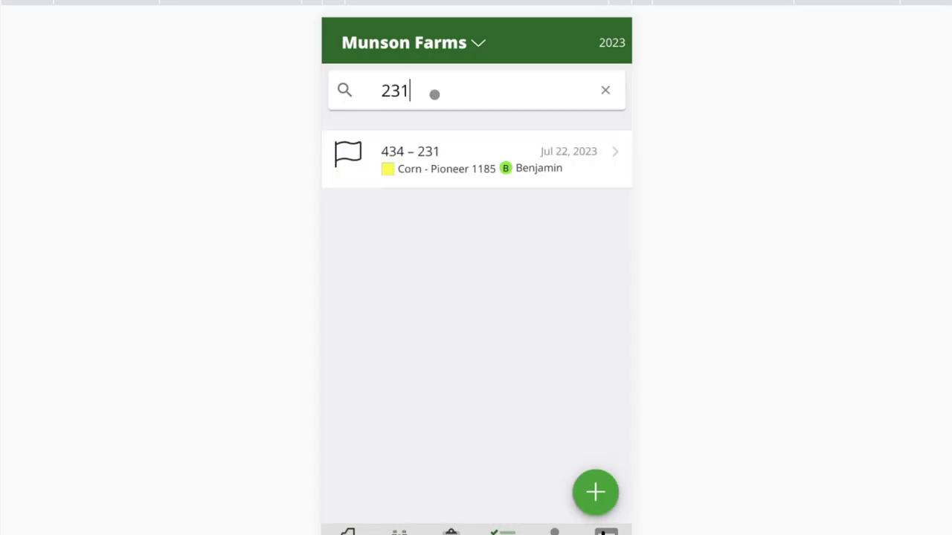
- Search the assigned tasks for Corn instead and clear the search
key(BackSpace)
text(Corn)
double_click(435, 91)
text(Corn)
double_click(434, 94)
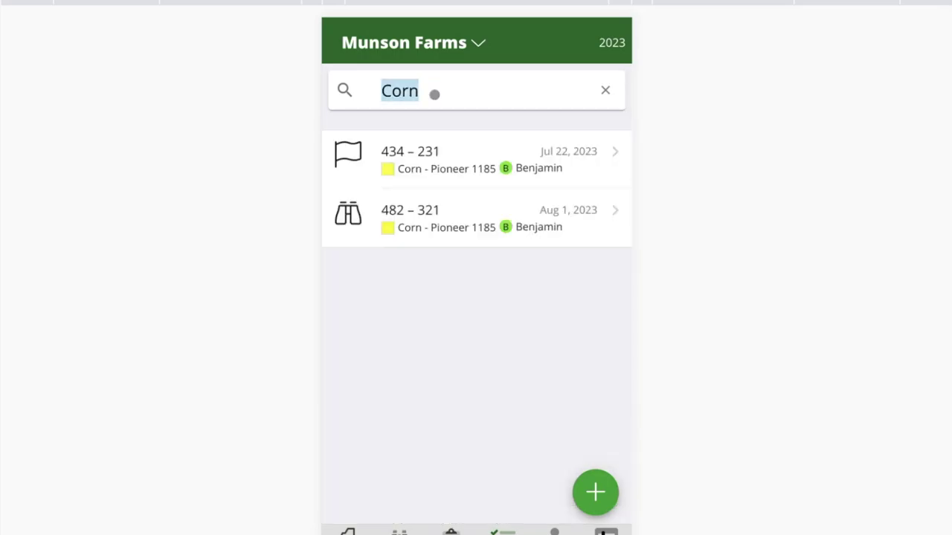
key(BackSpace)
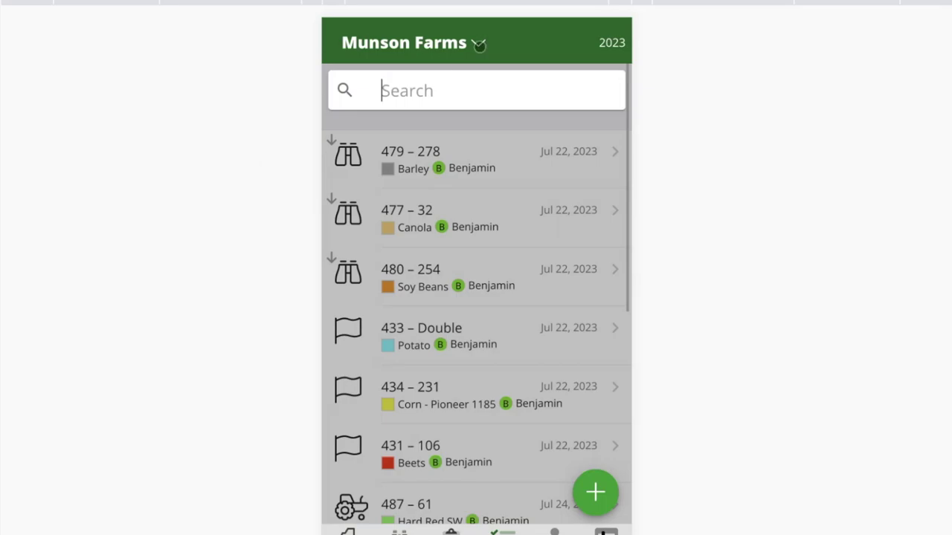
- Look through the available farms and organizations and the sorting options for the task list
click(478, 42)
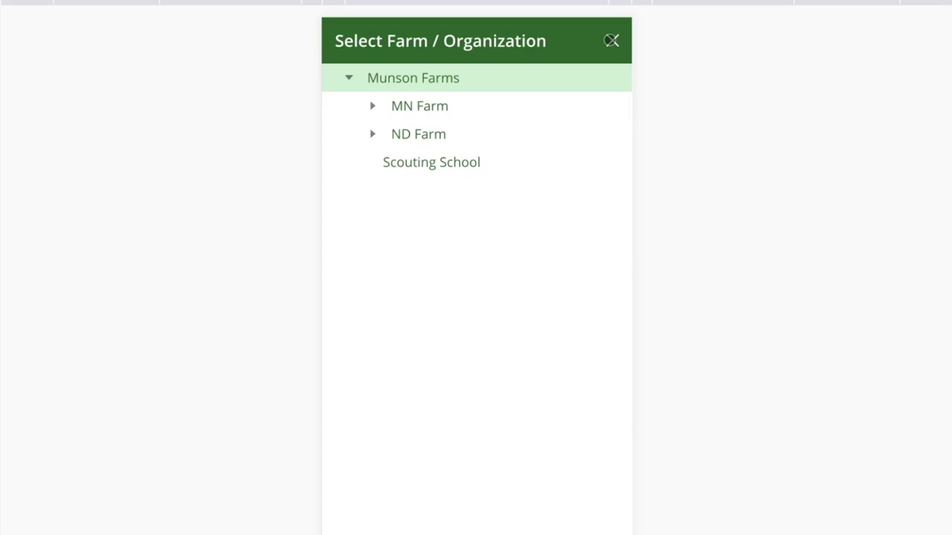
click(611, 40)
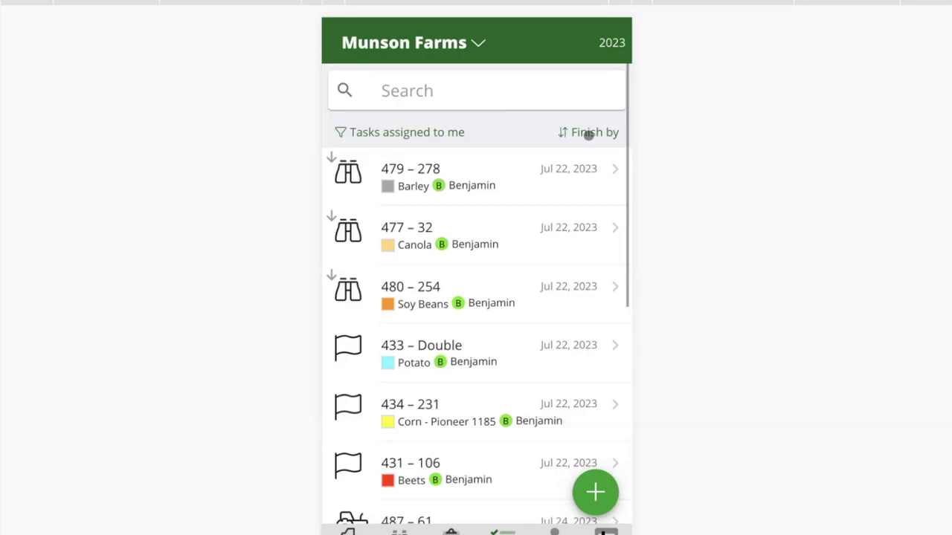
click(587, 133)
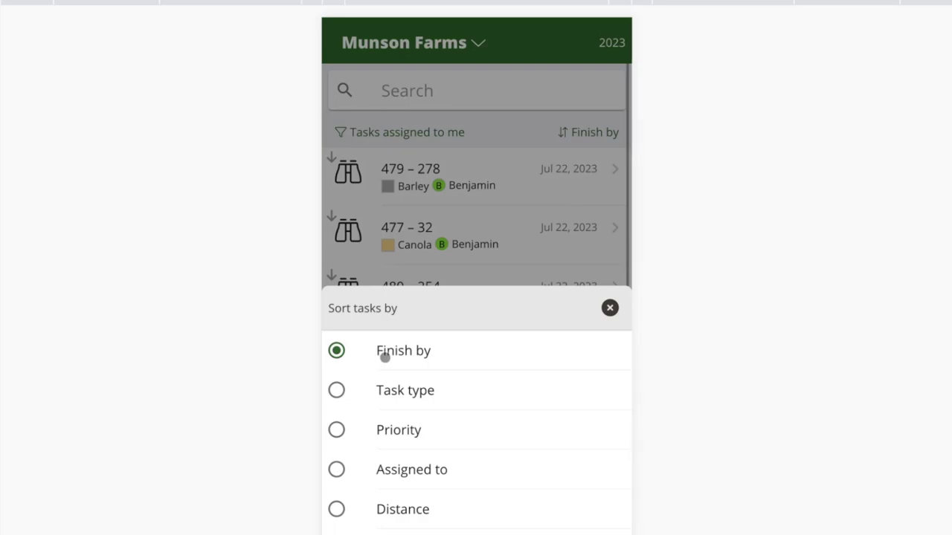
click(610, 308)
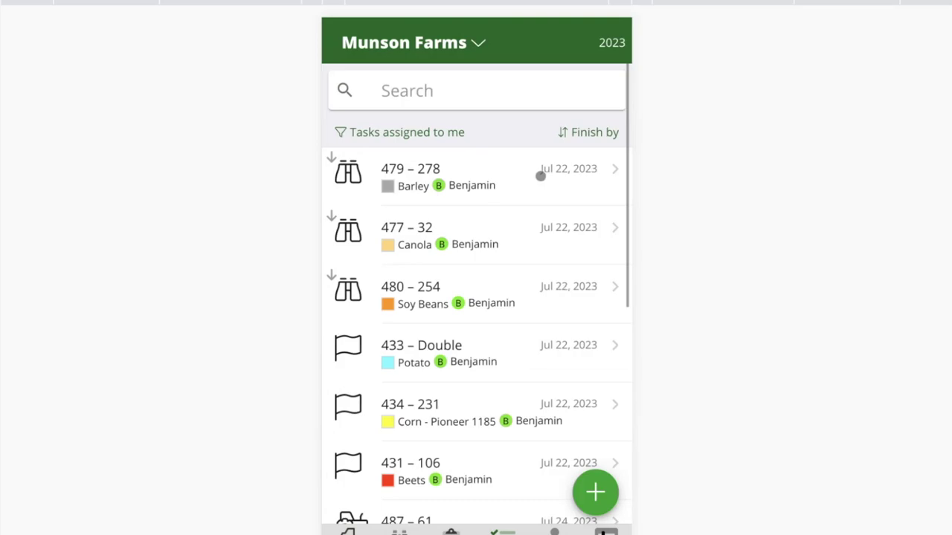
scroll(501, 347, down, 1)
- Sort the assigned tasks by task type and review the sorting options
click(588, 131)
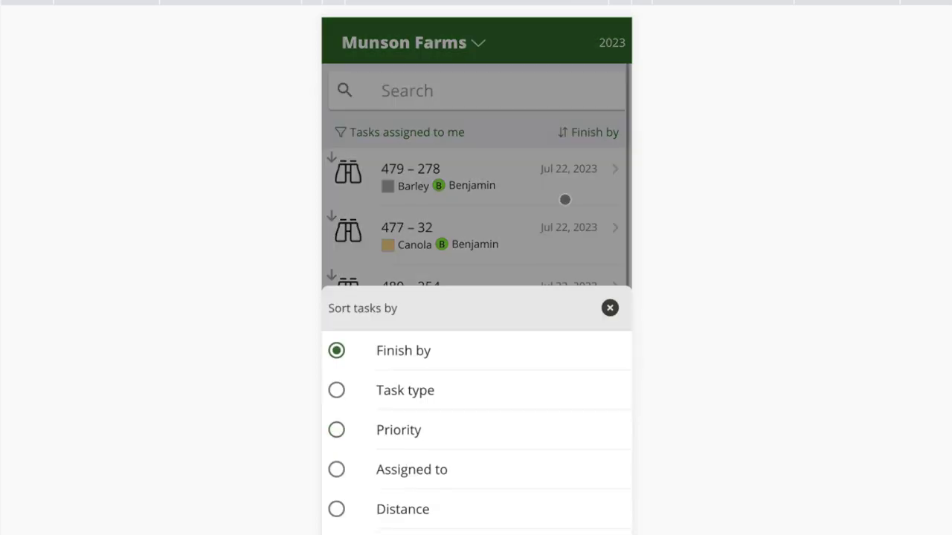
click(404, 391)
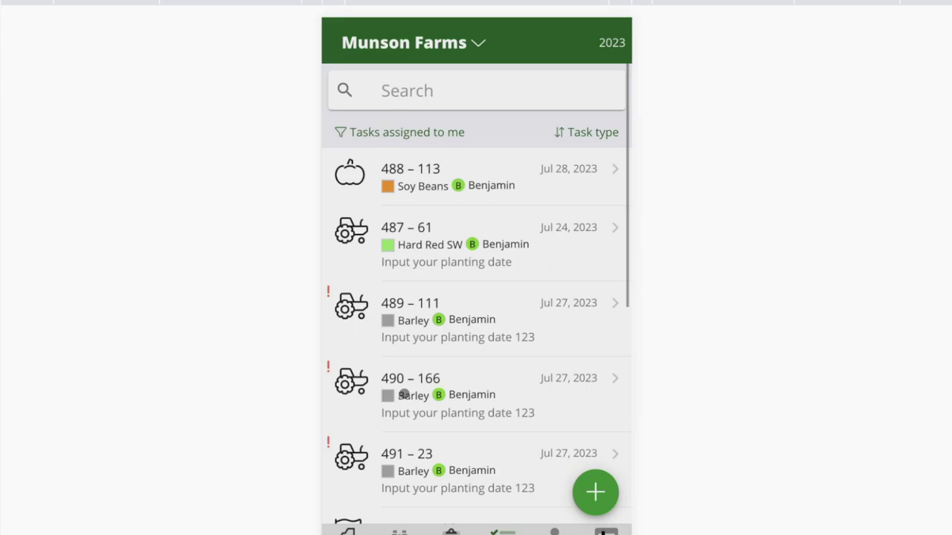
click(591, 131)
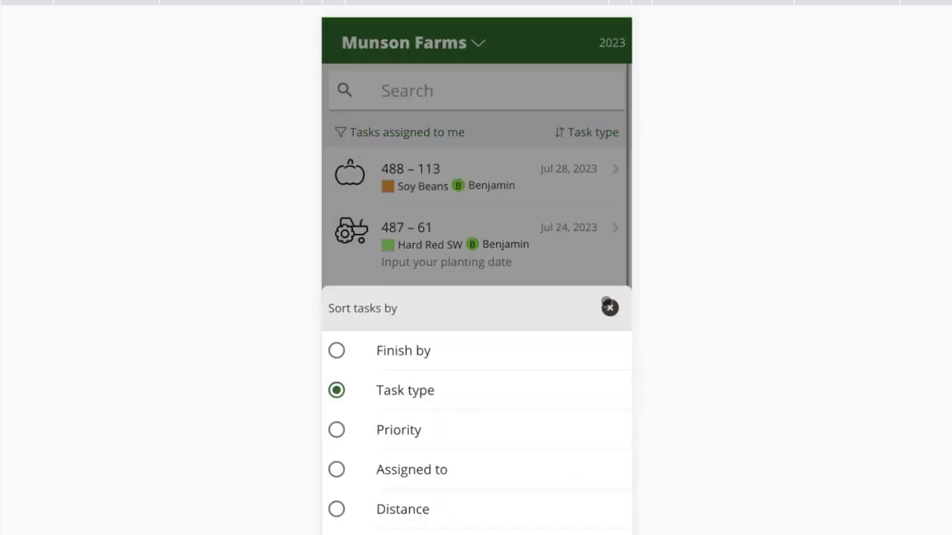
click(609, 308)
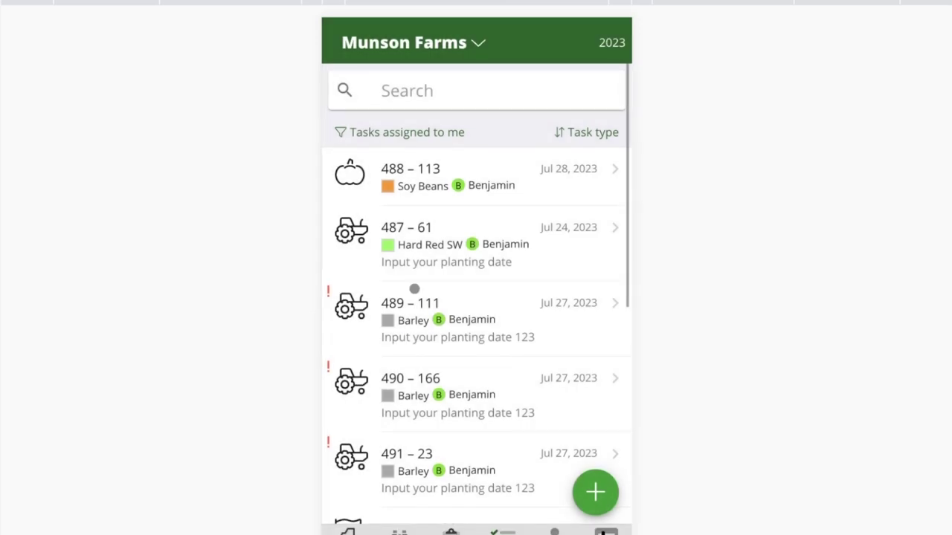
- Sort the assigned tasks by distance, followed by task ID
click(592, 127)
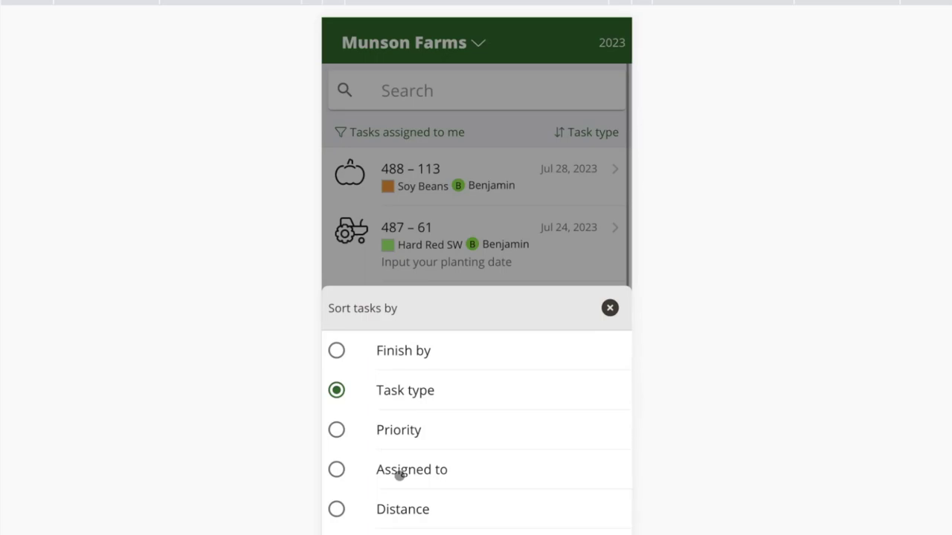
click(336, 509)
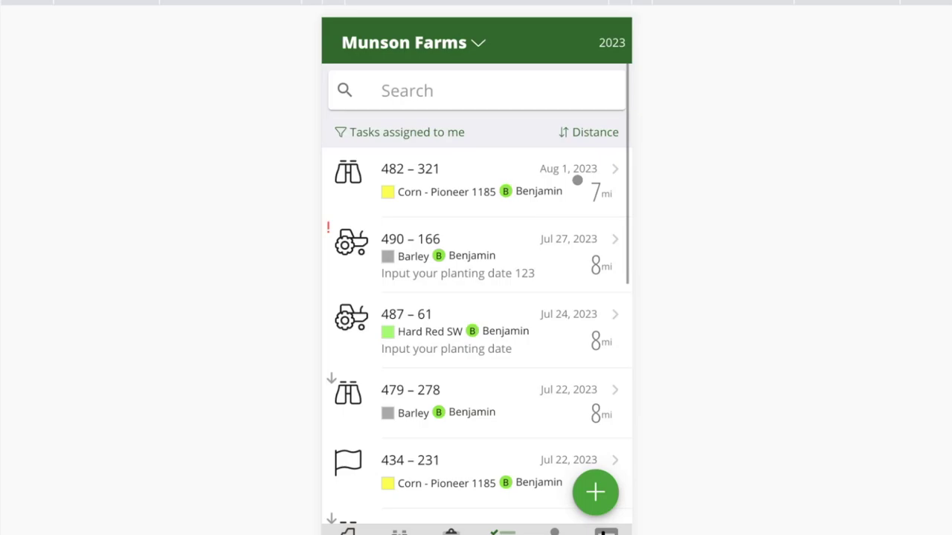
click(585, 133)
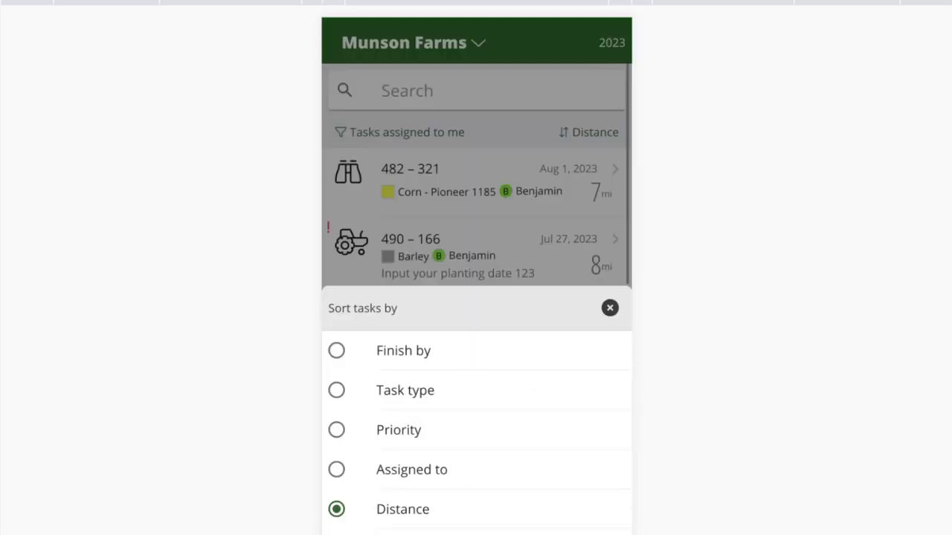
click(402, 533)
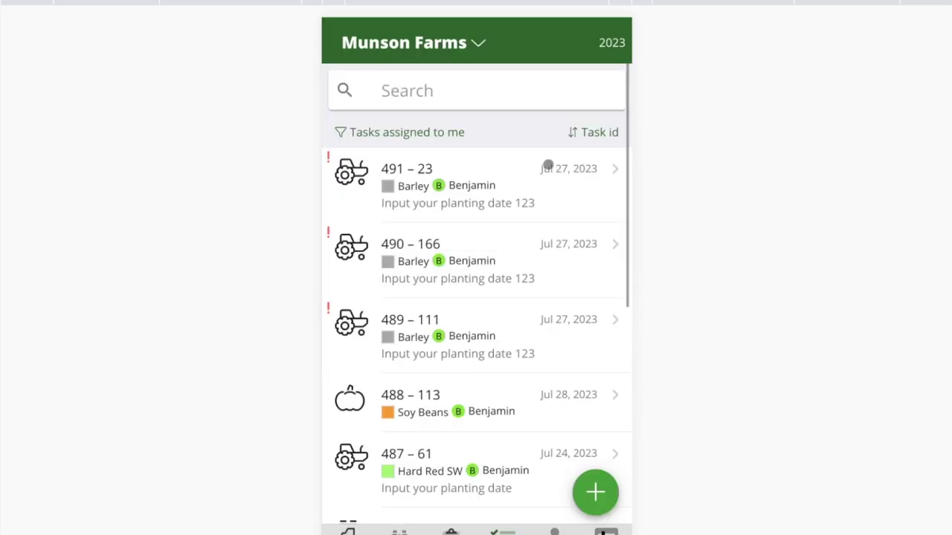
- Sort the tasks by Finish by and open field 254's scouting task to view its field information
click(595, 133)
click(454, 349)
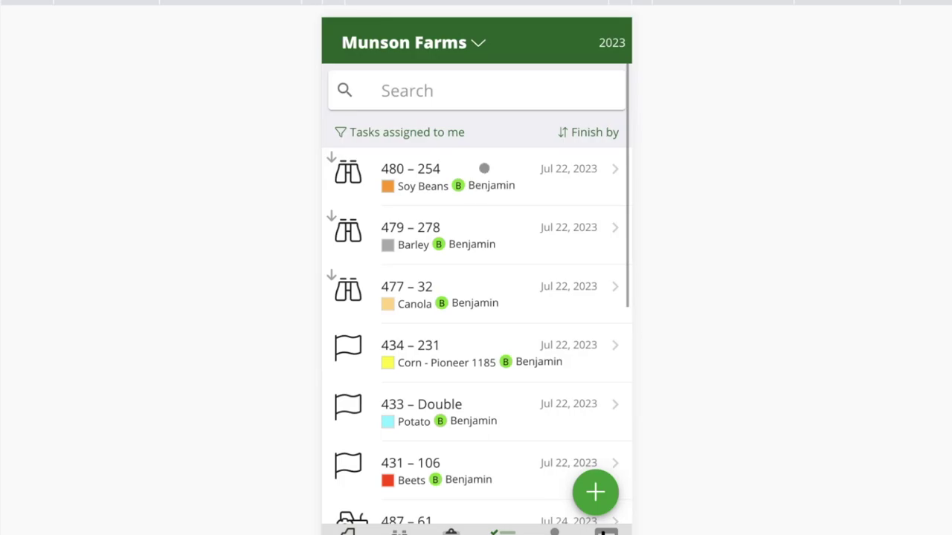
click(484, 168)
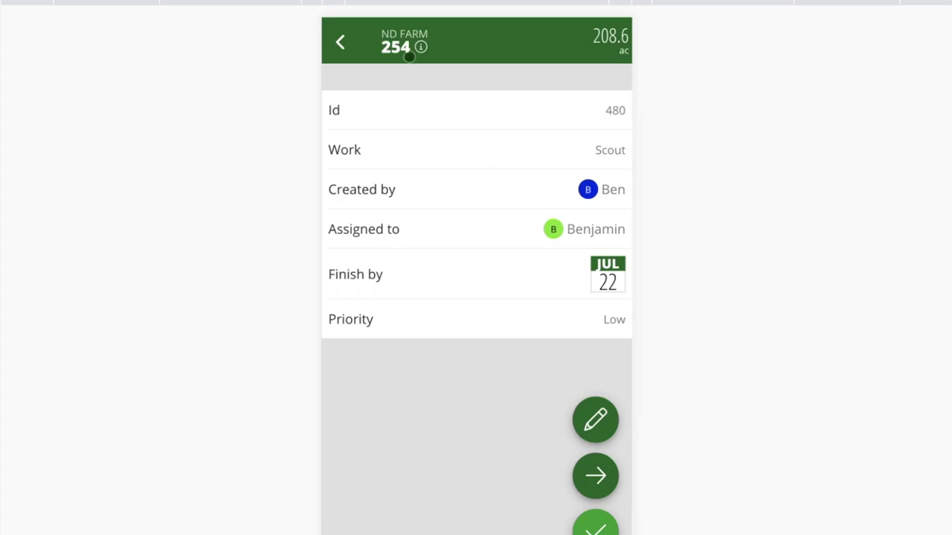
click(421, 47)
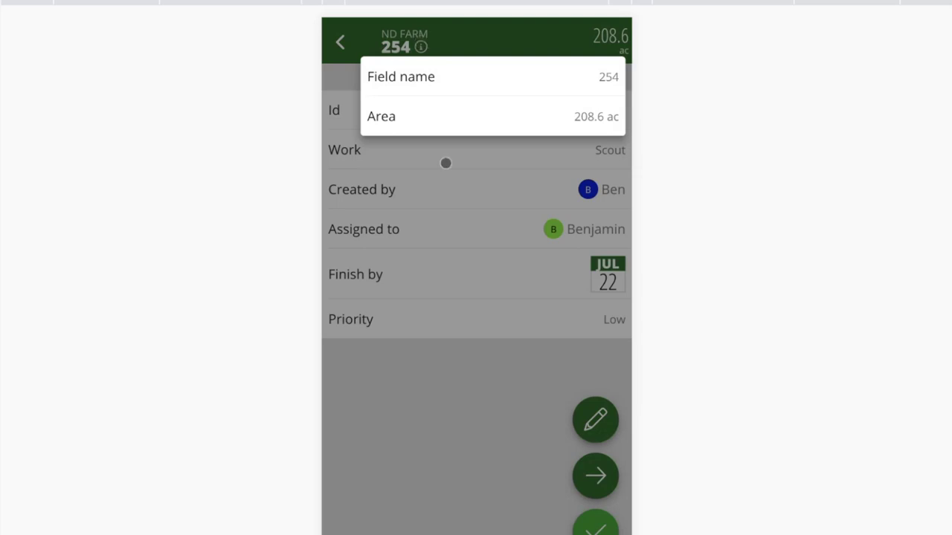
click(443, 449)
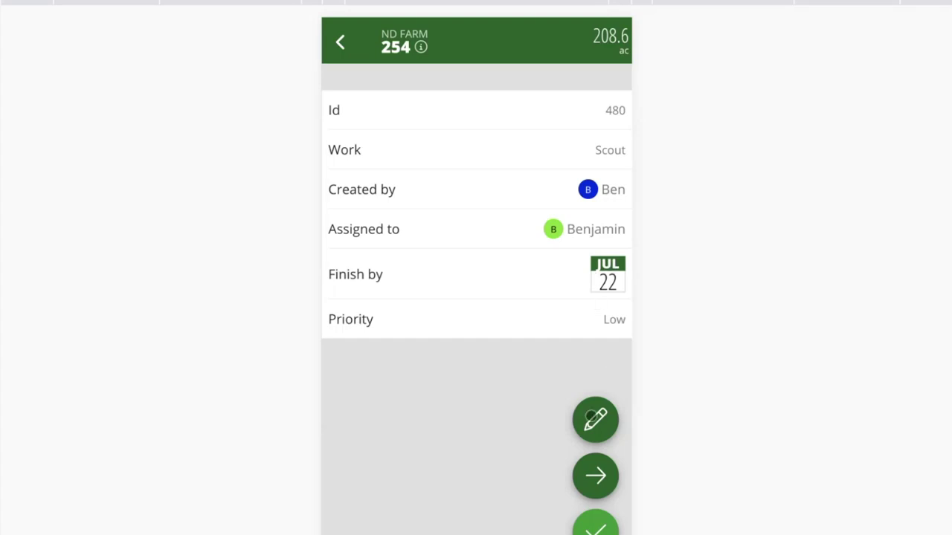
- Edit field 254's scouting task to finish by 7/19/2023 and save the change
click(595, 420)
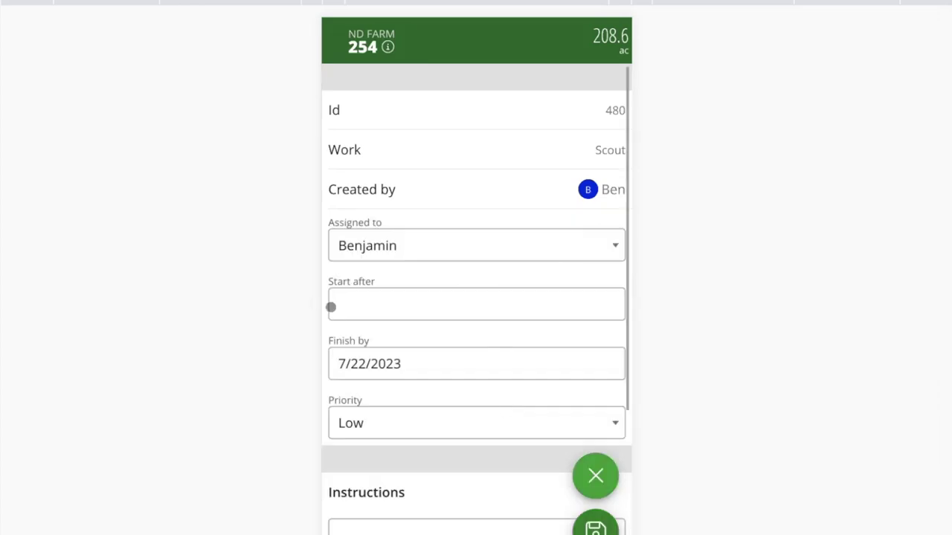
scroll(329, 305, down, 5)
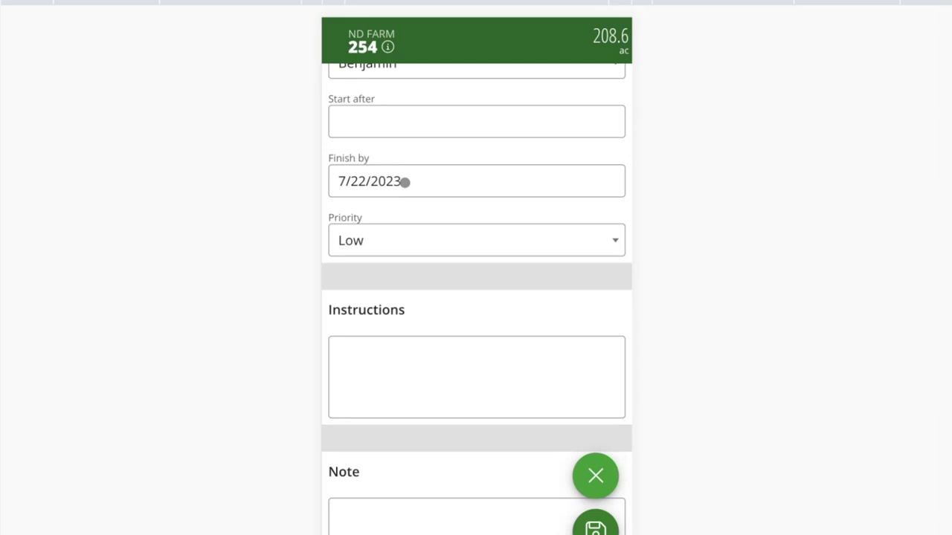
click(405, 182)
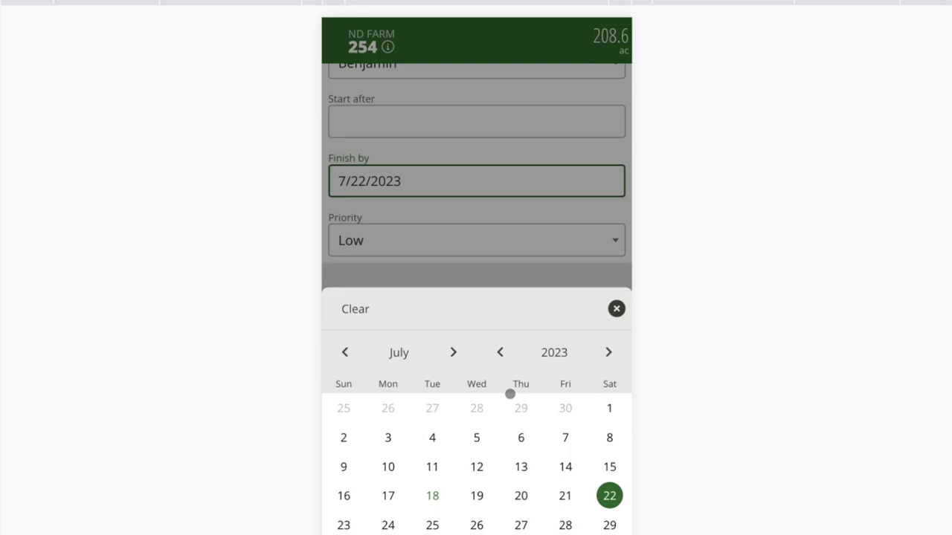
click(478, 496)
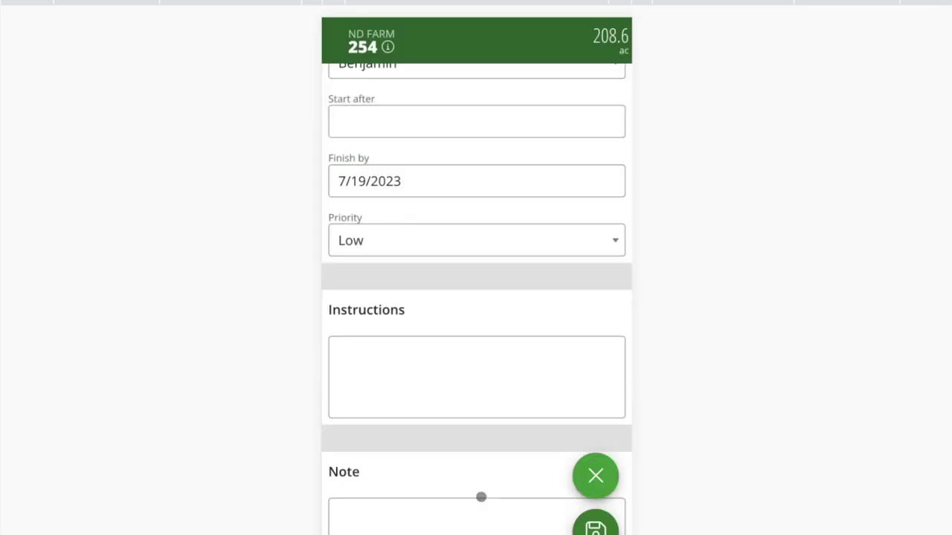
click(595, 527)
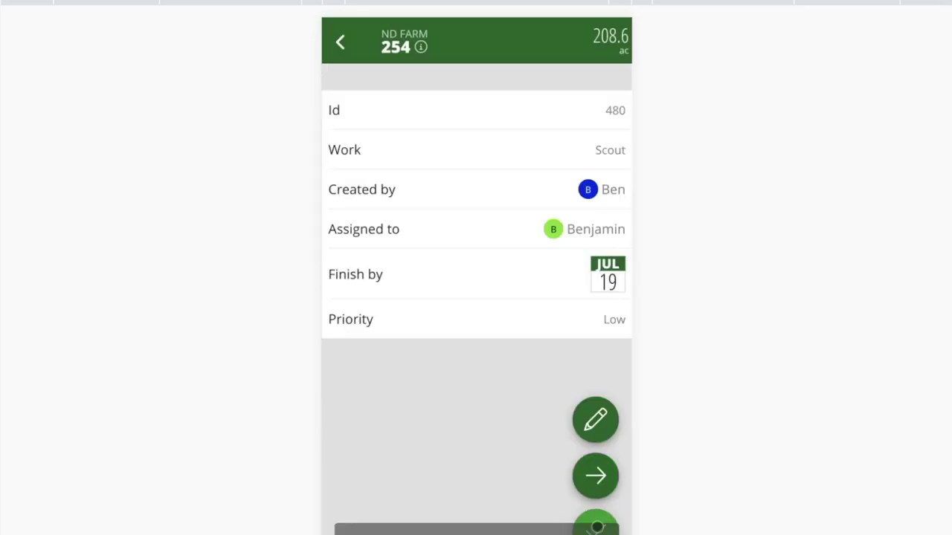
- Edit field 254's scouting task and enter the instructions "Check all four corners"
click(596, 421)
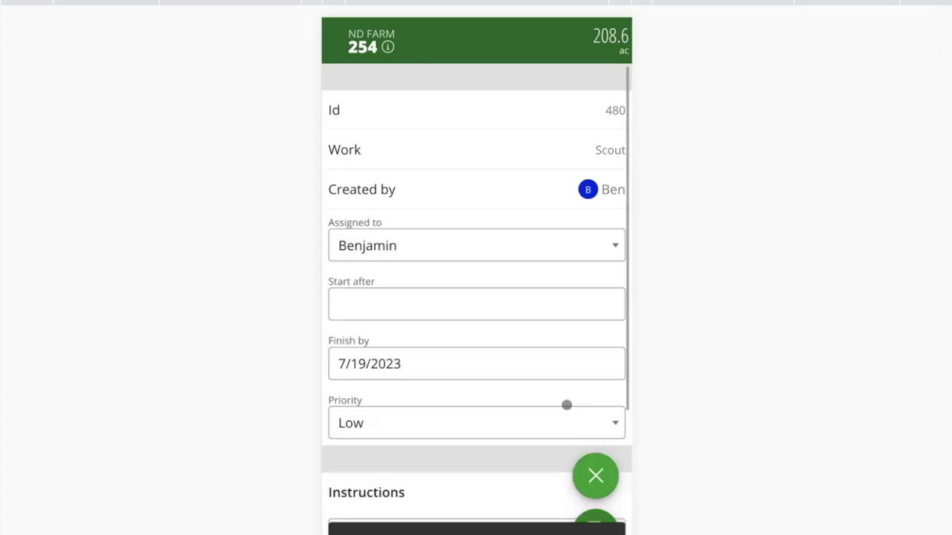
scroll(478, 397, down, 3)
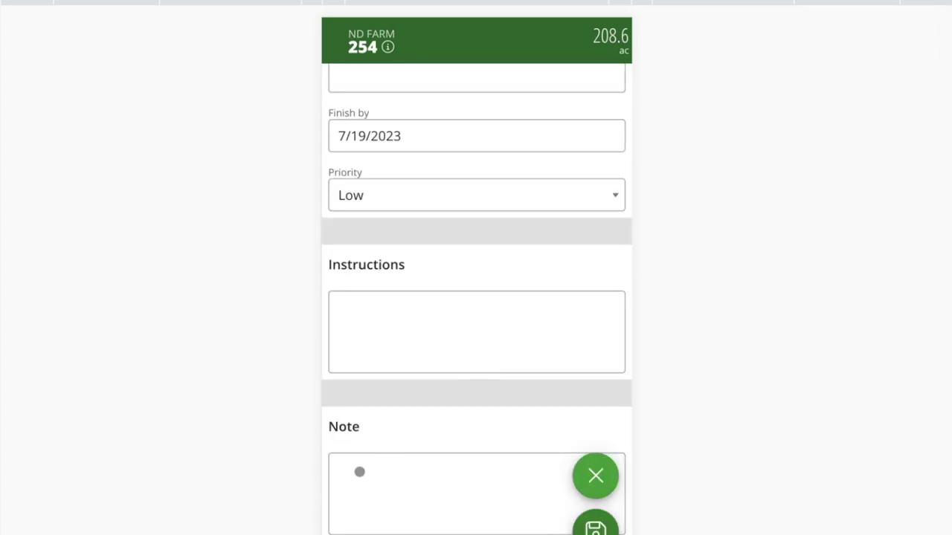
click(365, 320)
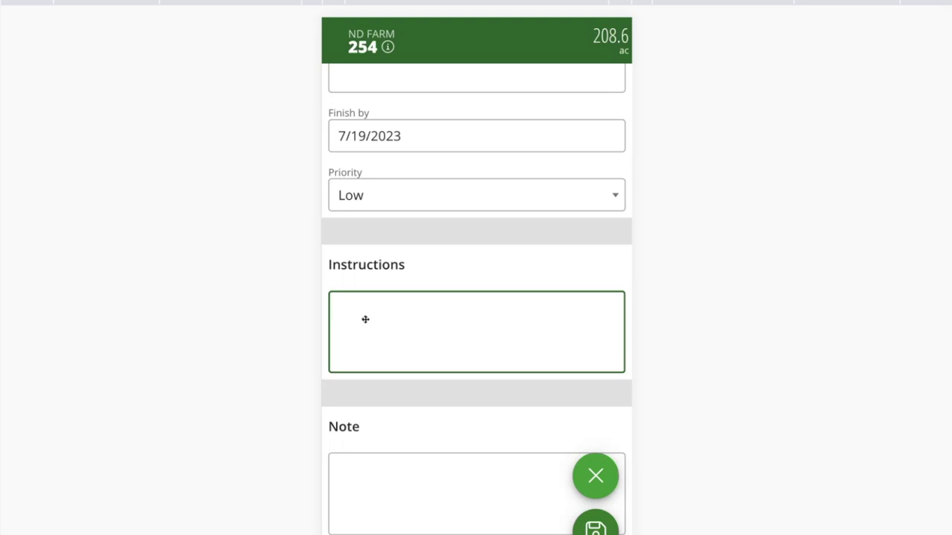
text(Check all)
text(four )
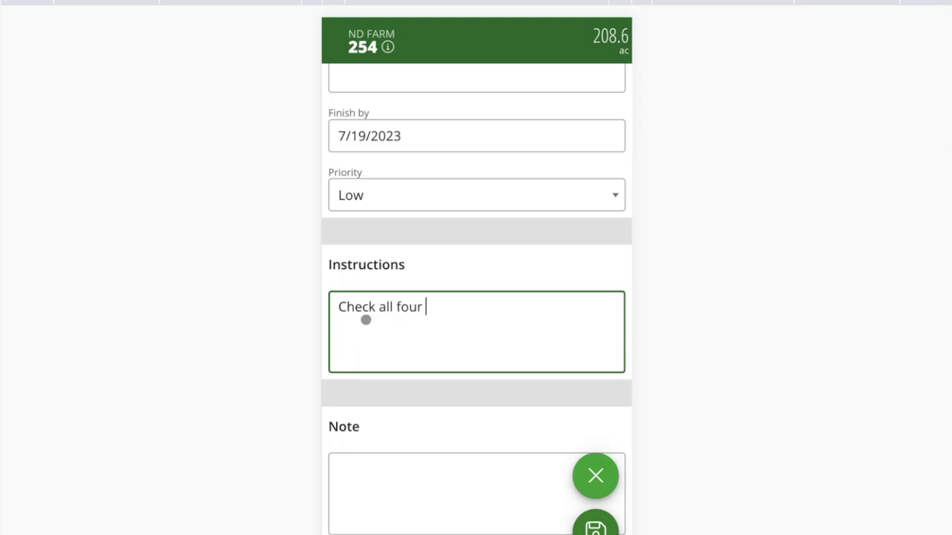
text(courners)
- Add the note "I couldn't get to NW corner because of moisture issues" to field 254's scouting task and save it
click(368, 487)
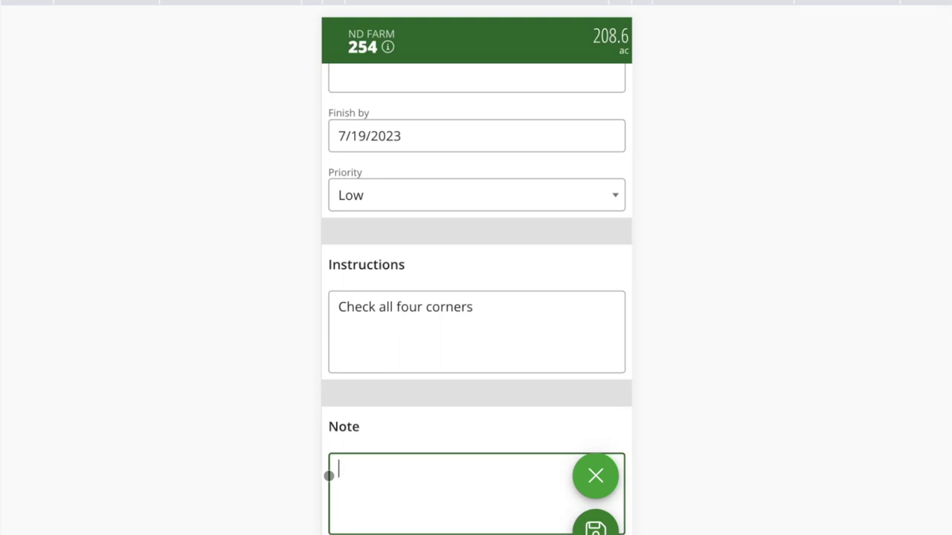
text(I couldn't get to NW corner bec)
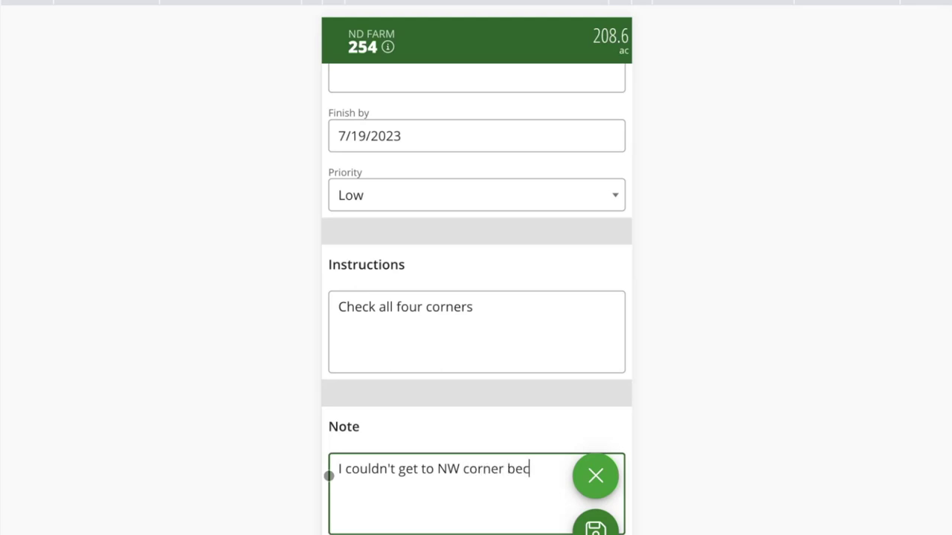
text(ause of moisture issues)
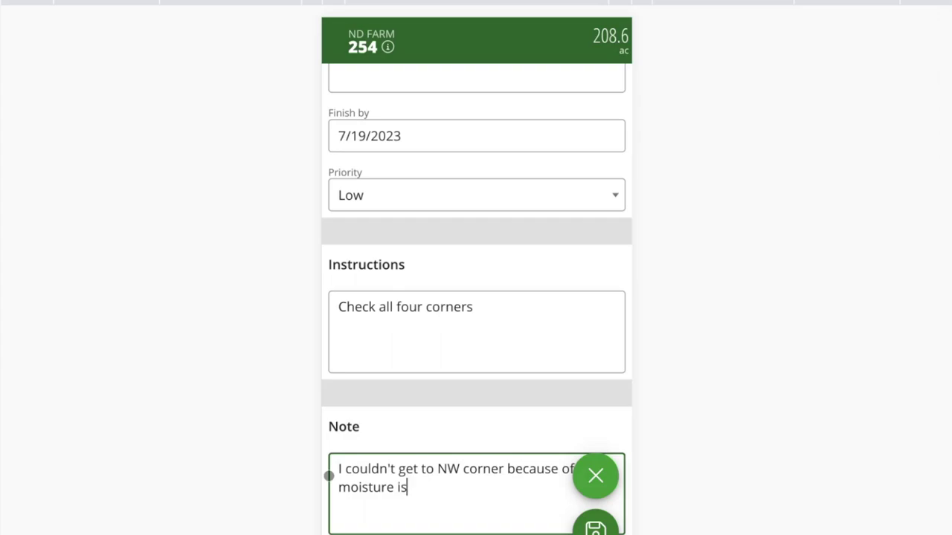
scroll(527, 414, up, 3)
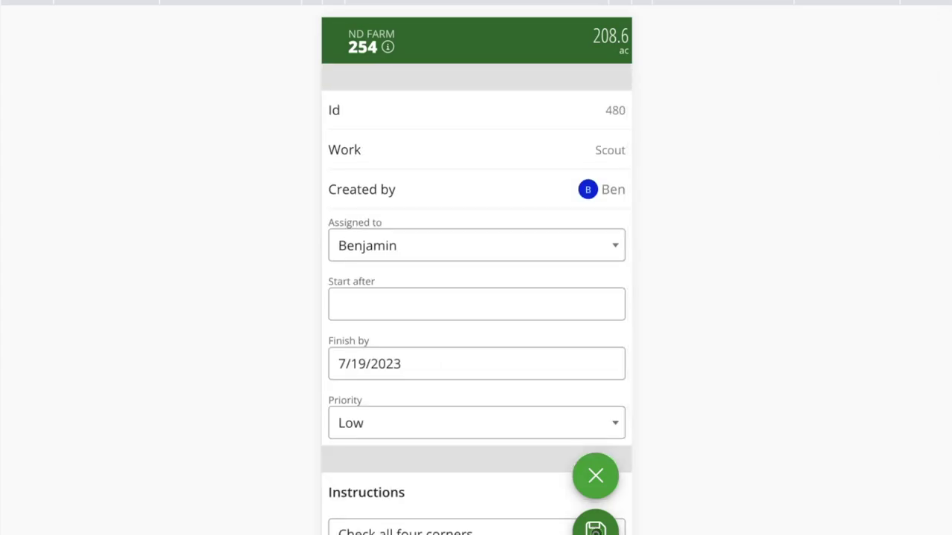
click(595, 527)
scroll(550, 451, down, 1)
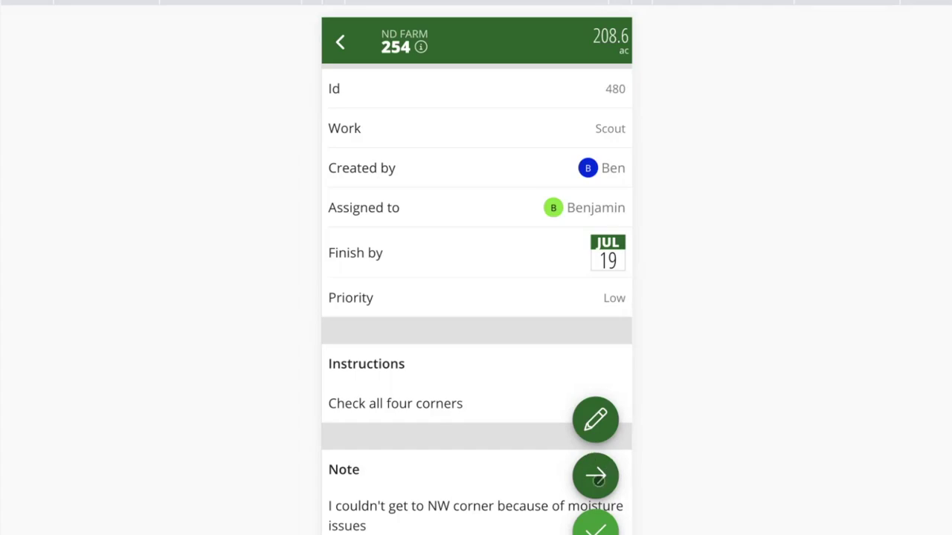
- Start a scouting report for field 254 and enter the summary note "Overall the field looks good"
click(599, 480)
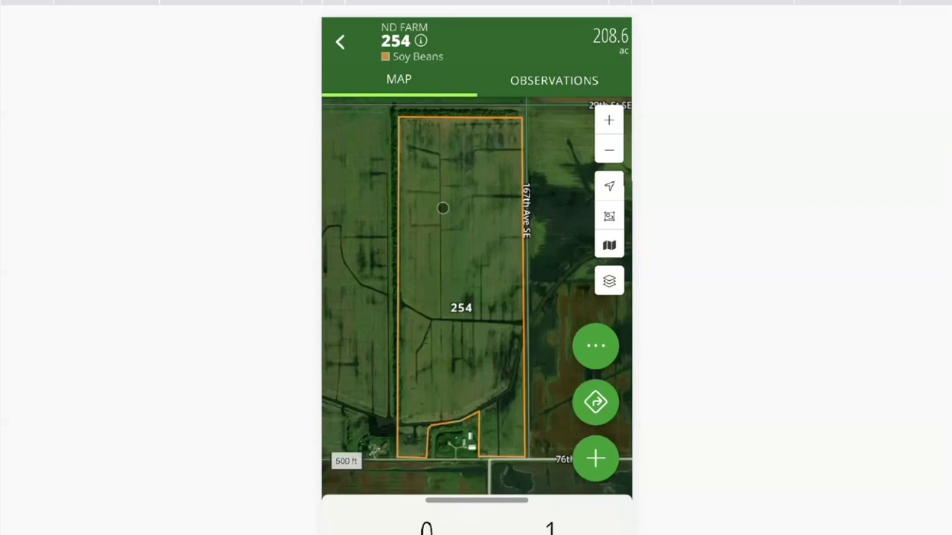
click(596, 345)
click(375, 380)
click(409, 234)
text(Overall the )
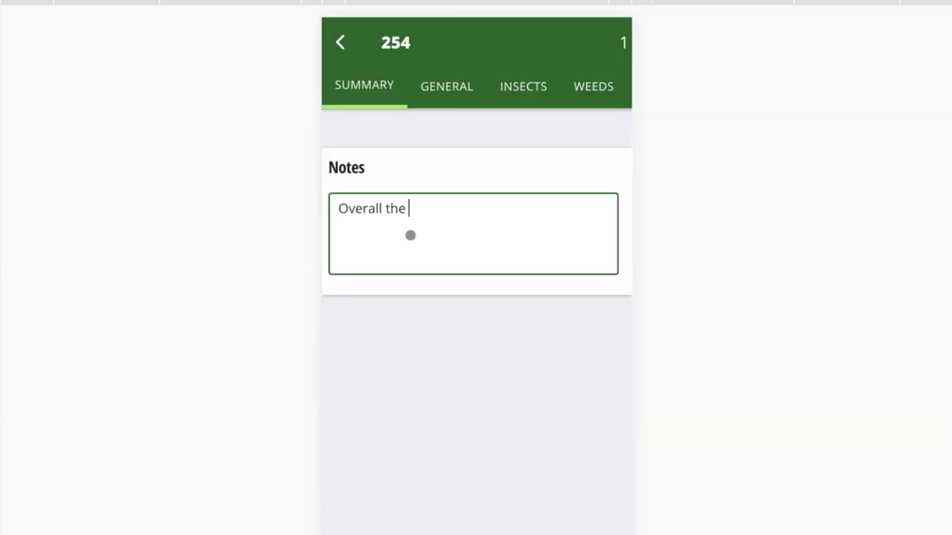
text(field looks good)
- Record 25 for Aphids in field 254's scouting report and proceed to the report submission
click(516, 92)
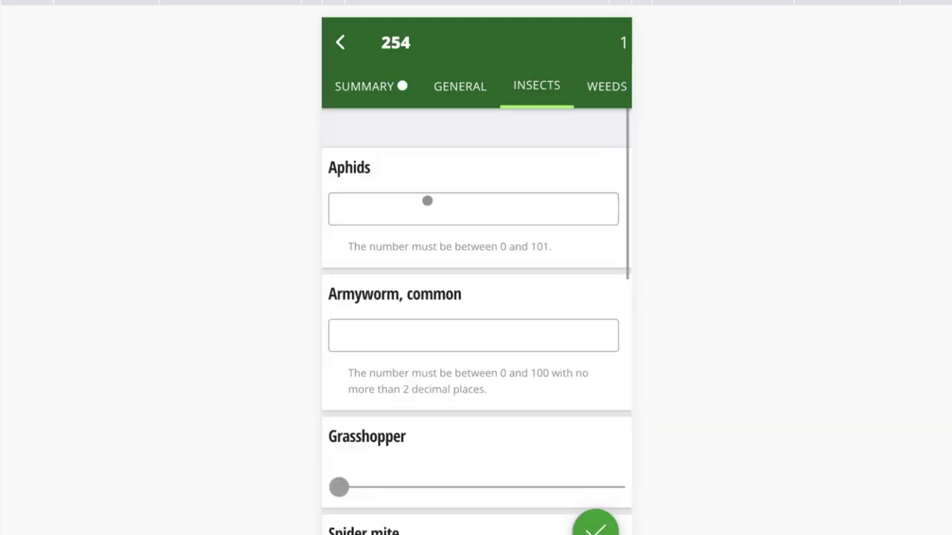
click(367, 215)
click(471, 431)
click(476, 463)
click(570, 391)
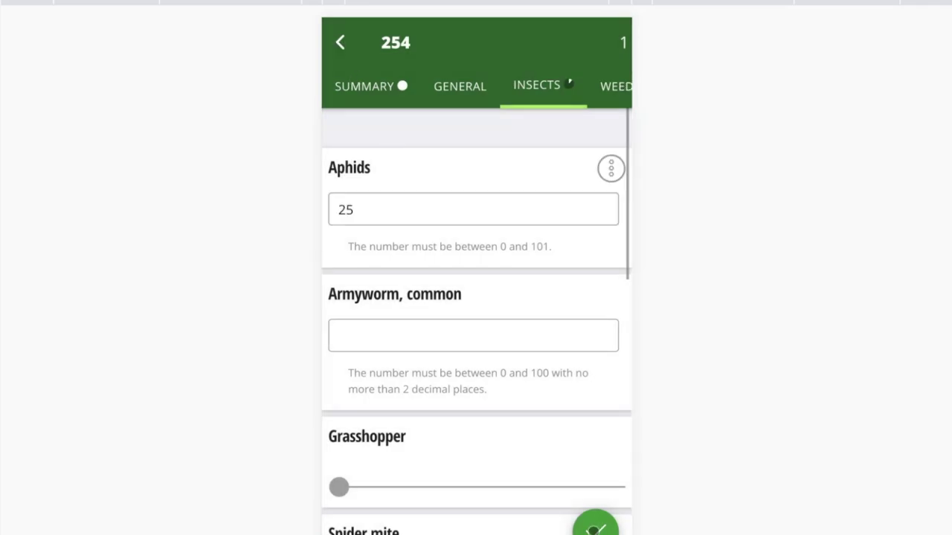
click(593, 529)
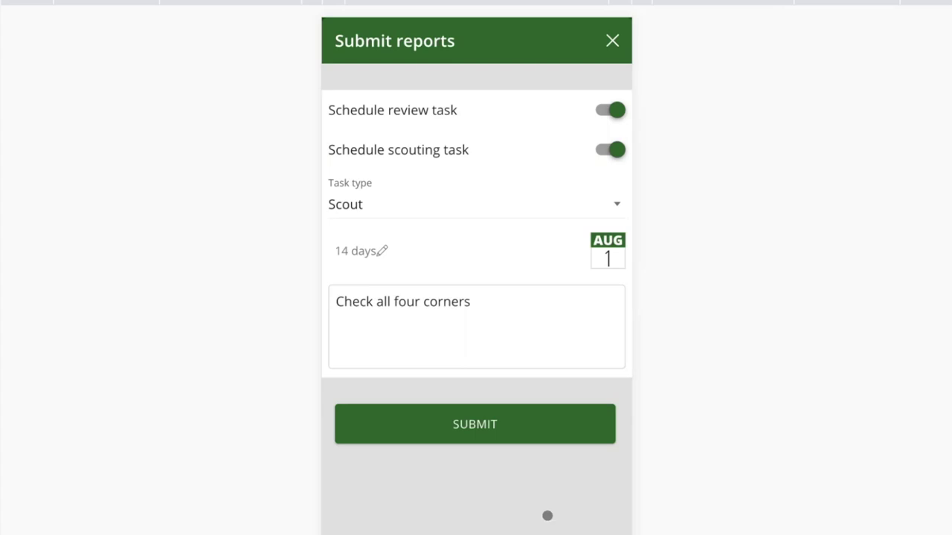
- Turn off scheduling of the review and scouting tasks, and turn both back on
click(614, 149)
click(616, 113)
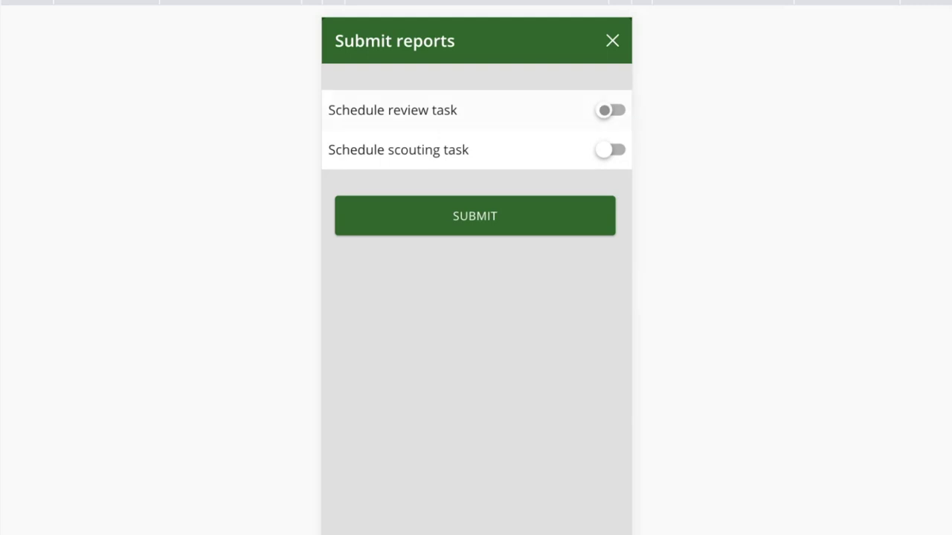
click(603, 110)
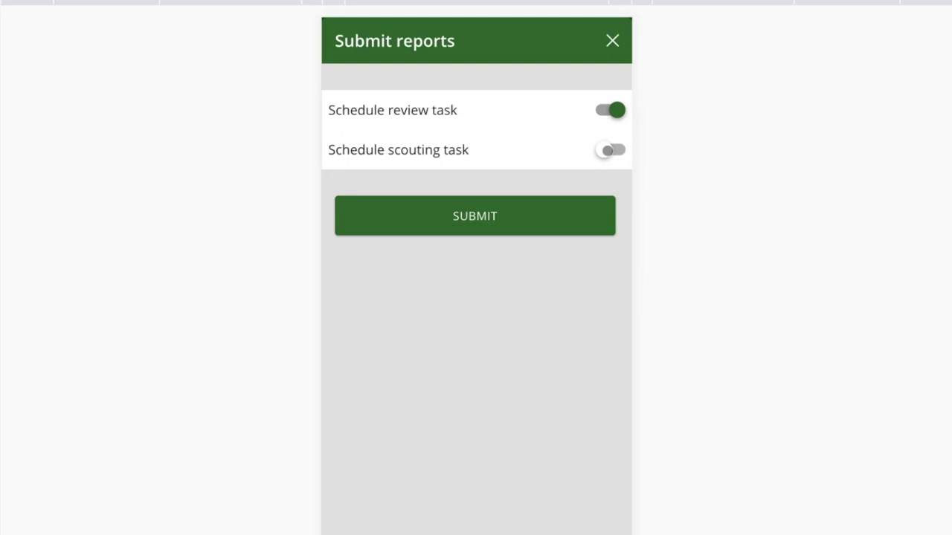
click(608, 150)
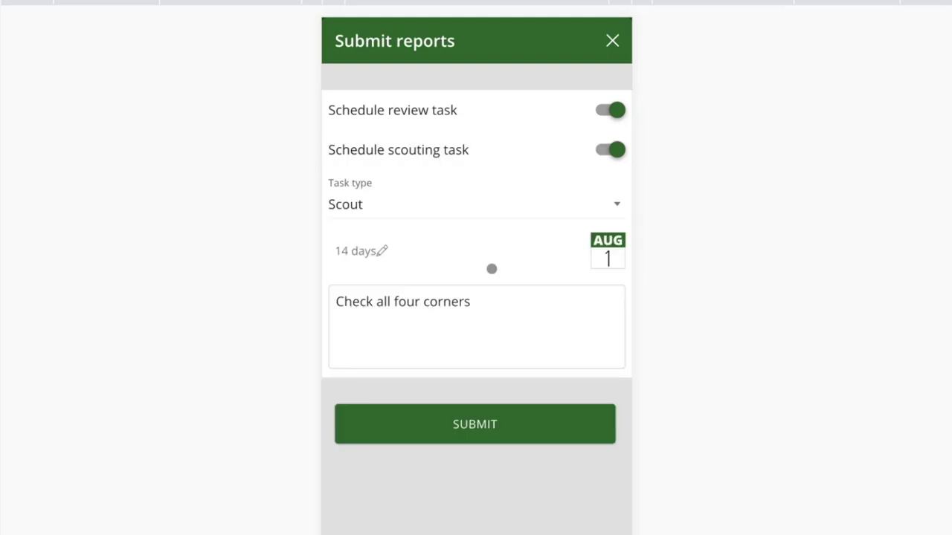
- Clear the follow-up scouting task's instructions and set its date to August 3, 2023
right_click(483, 303)
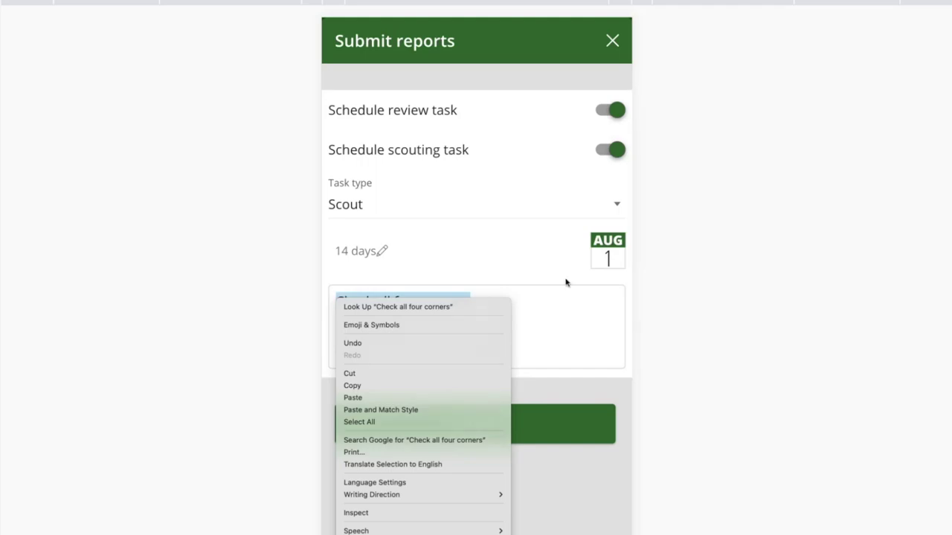
key(BackSpace)
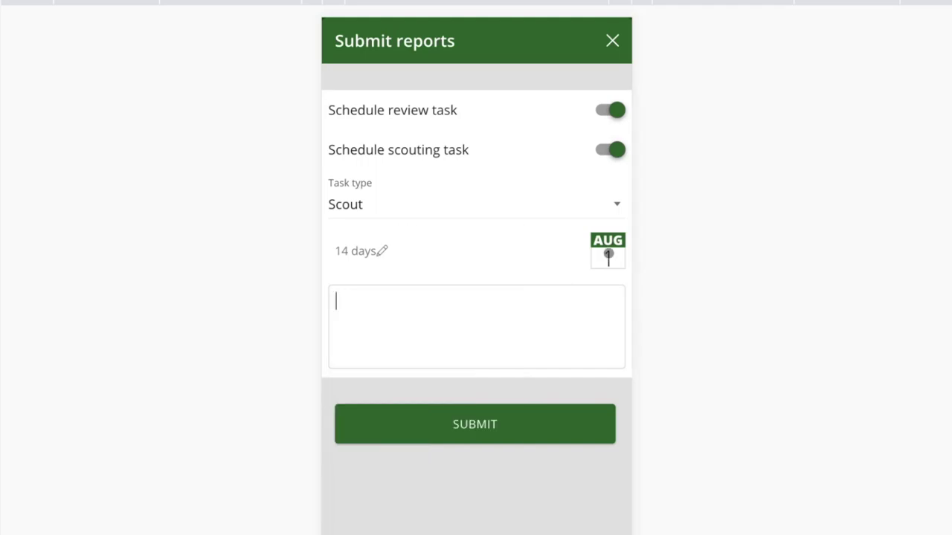
click(608, 255)
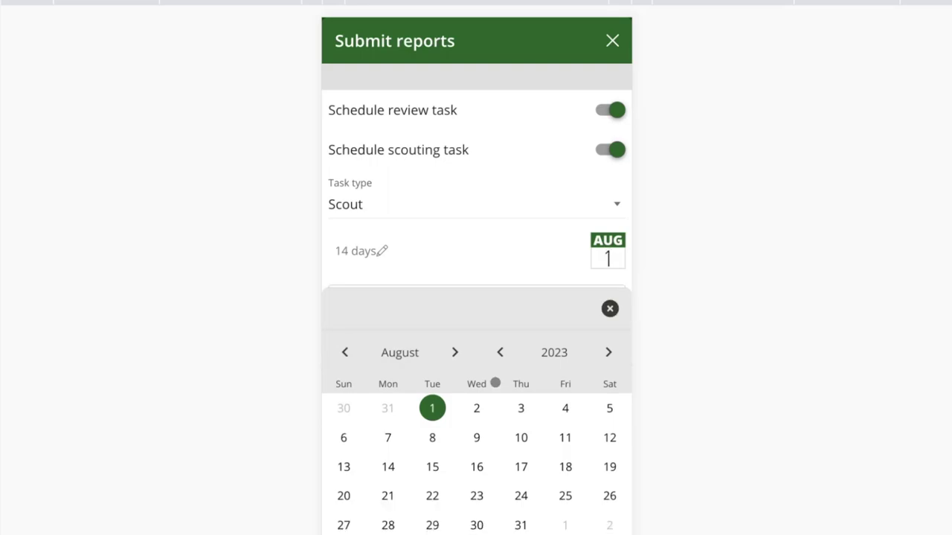
click(521, 408)
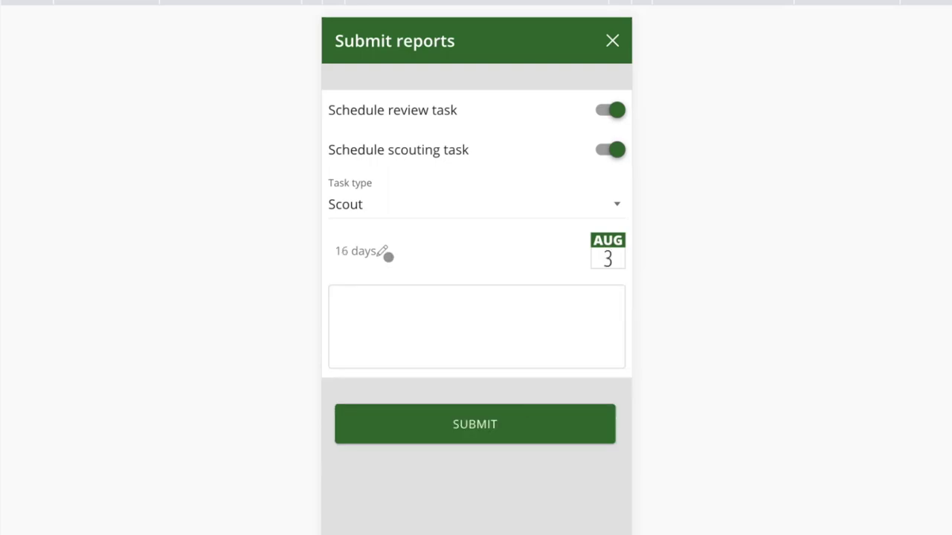
- Set the follow-up scouting task to be scheduled in 7 days
click(387, 251)
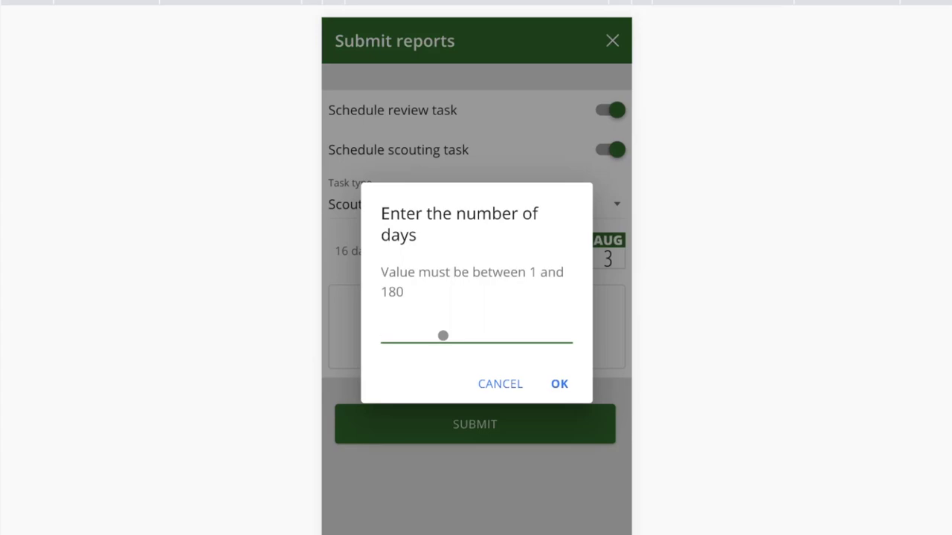
text(7)
click(558, 388)
- Enter the follow-up instructions "Check progress on cutworm damage in SW corner" and submit field 254's report
click(363, 296)
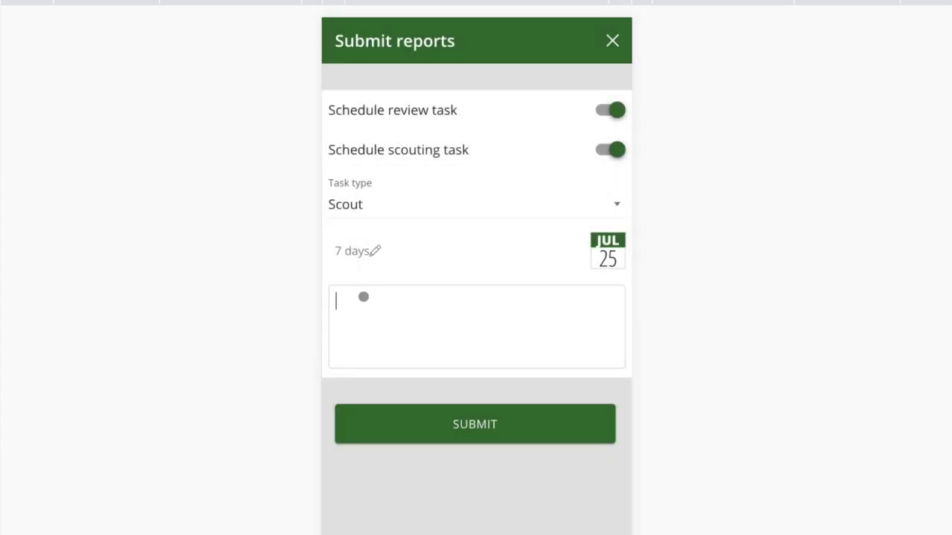
text(Check progress on cut)
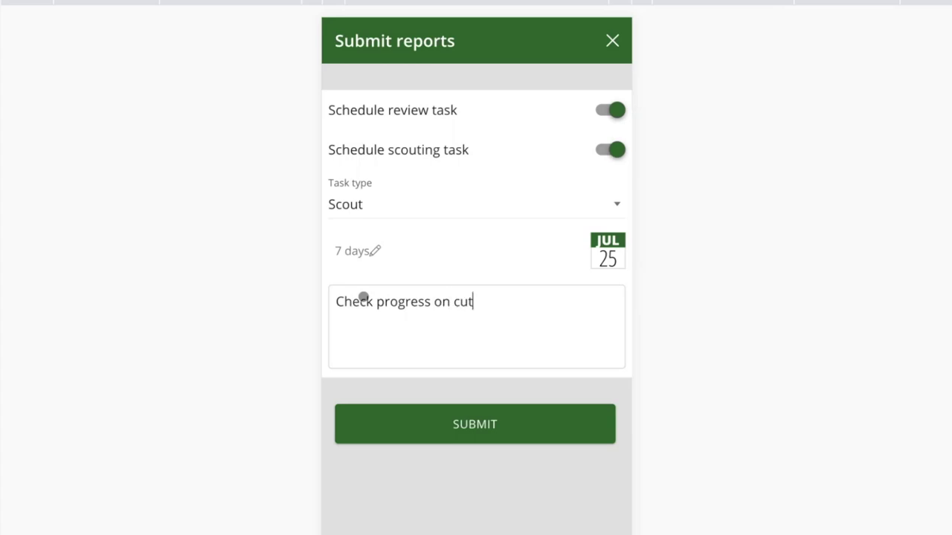
text(worm dam)
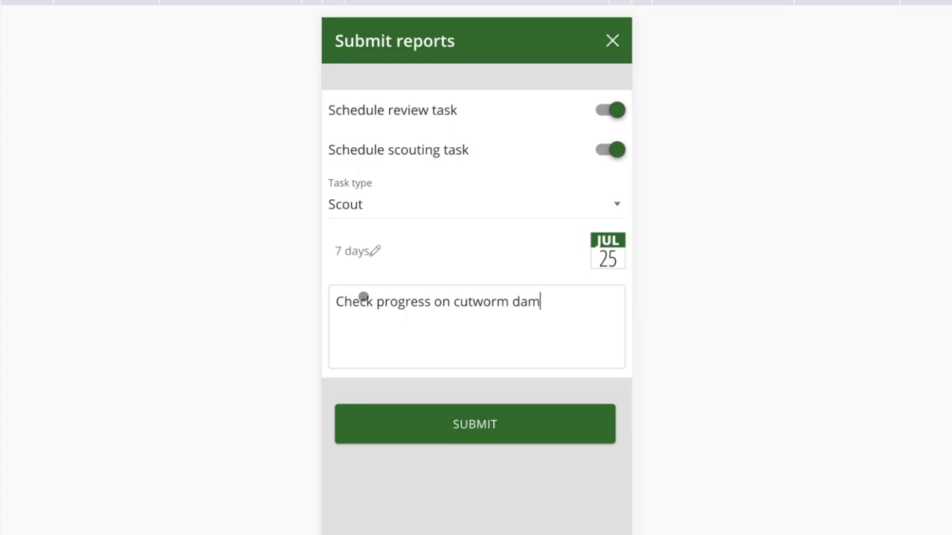
text(age in SW corner)
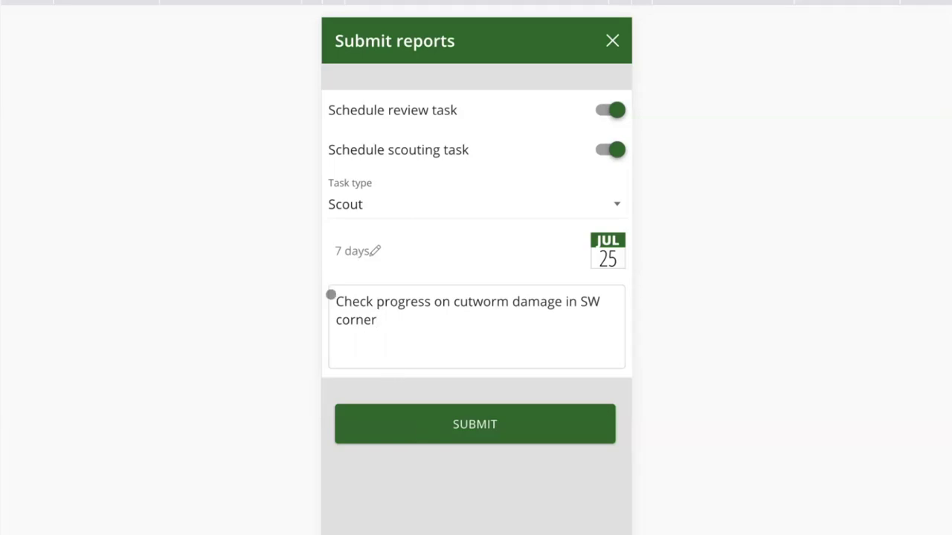
click(445, 428)
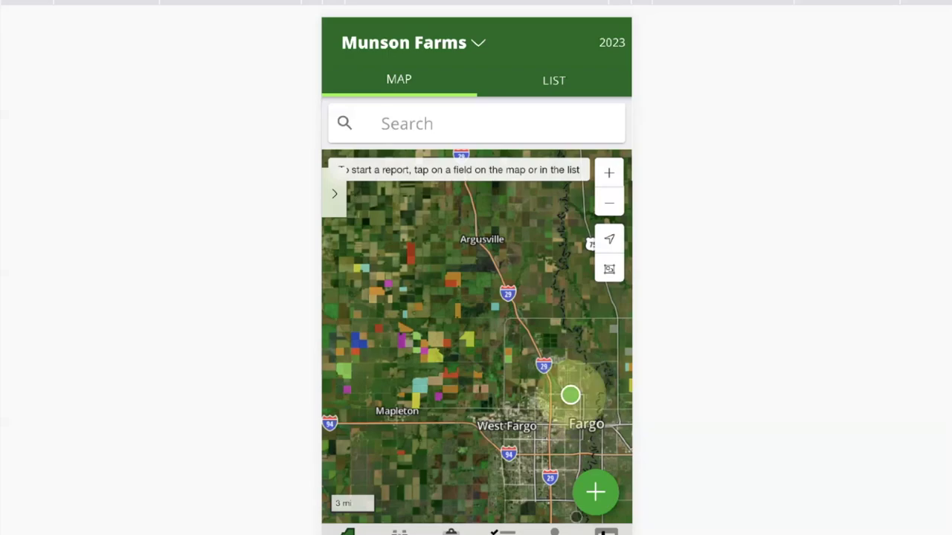
- Review the assigned tasks, open field 111's planting task, view the field's map and return to the task details
click(503, 531)
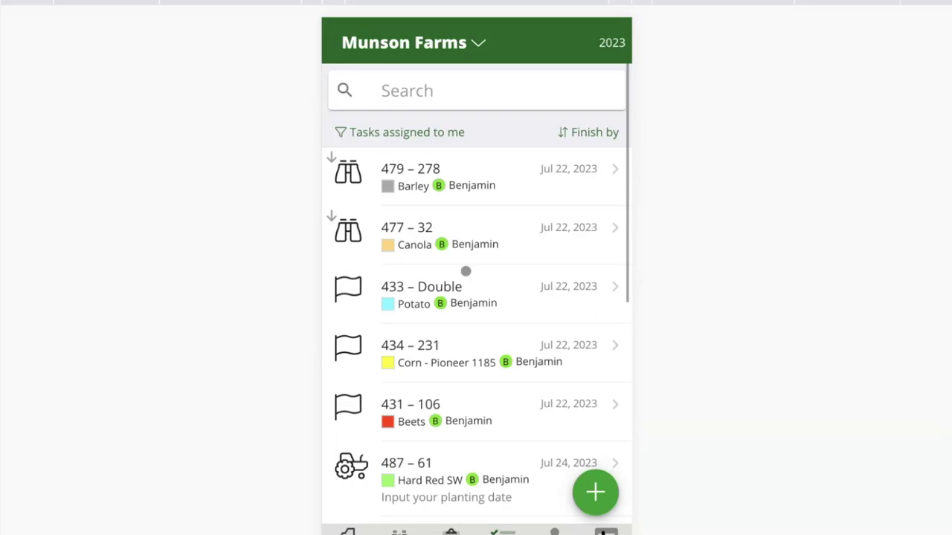
scroll(465, 271, down, 2)
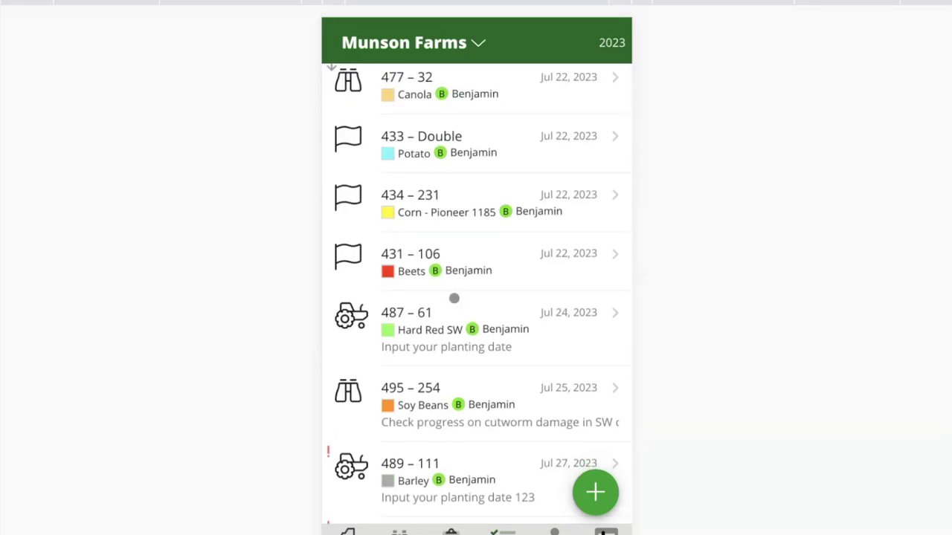
scroll(441, 327, down, 2)
scroll(440, 326, down, 3)
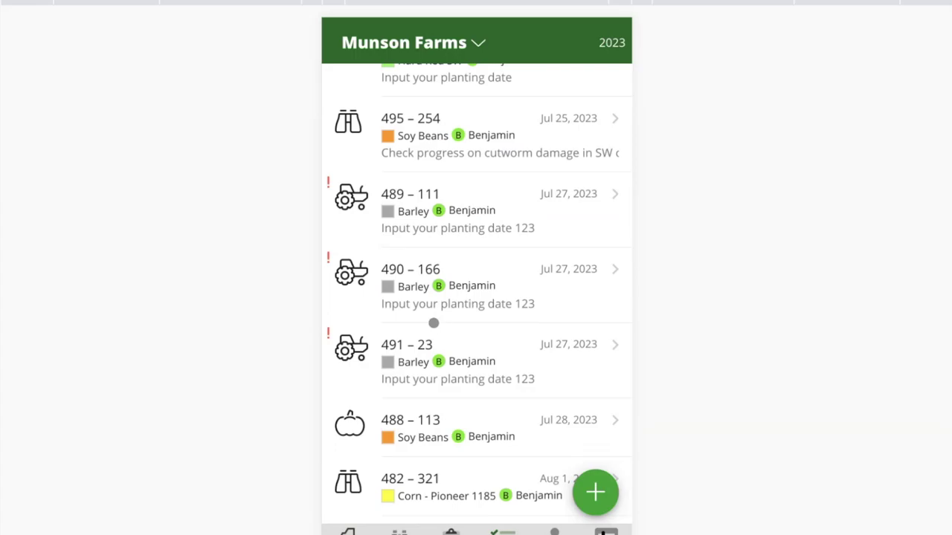
click(489, 194)
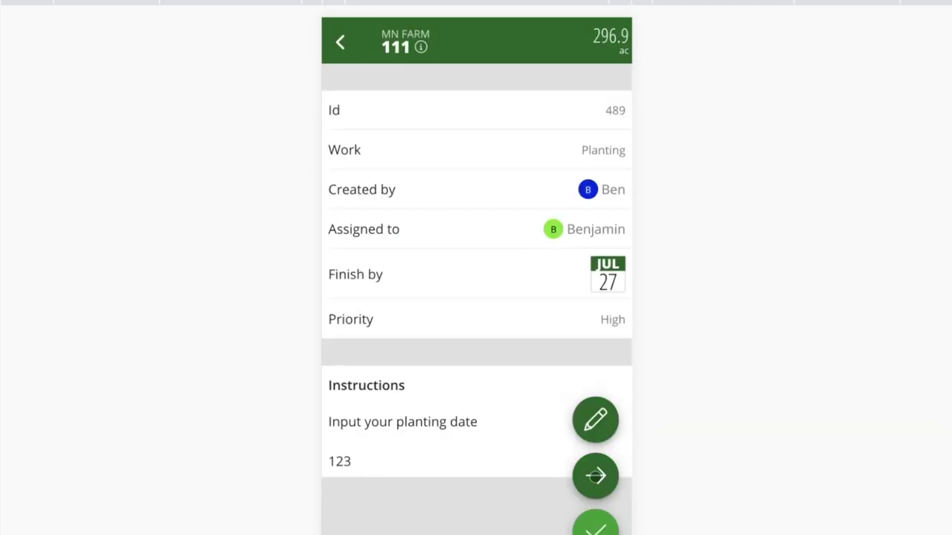
click(594, 475)
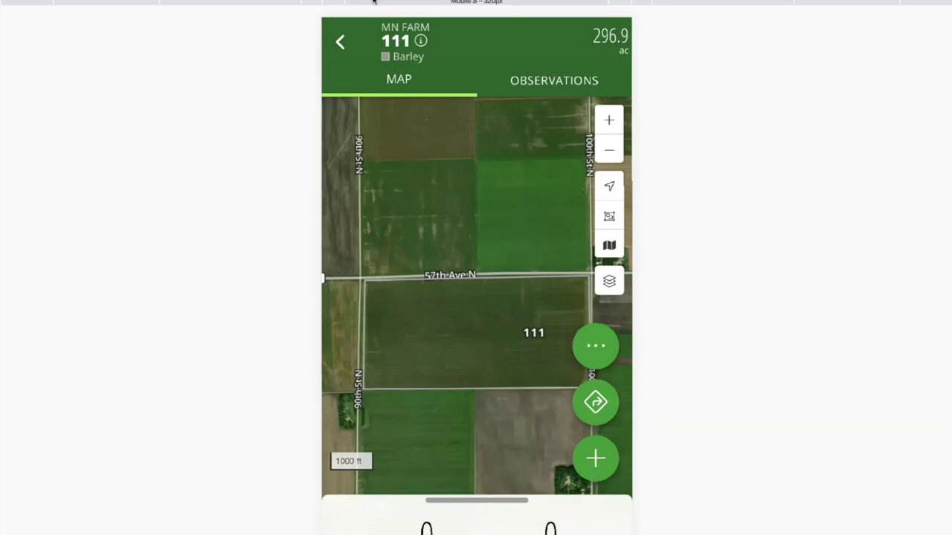
click(340, 41)
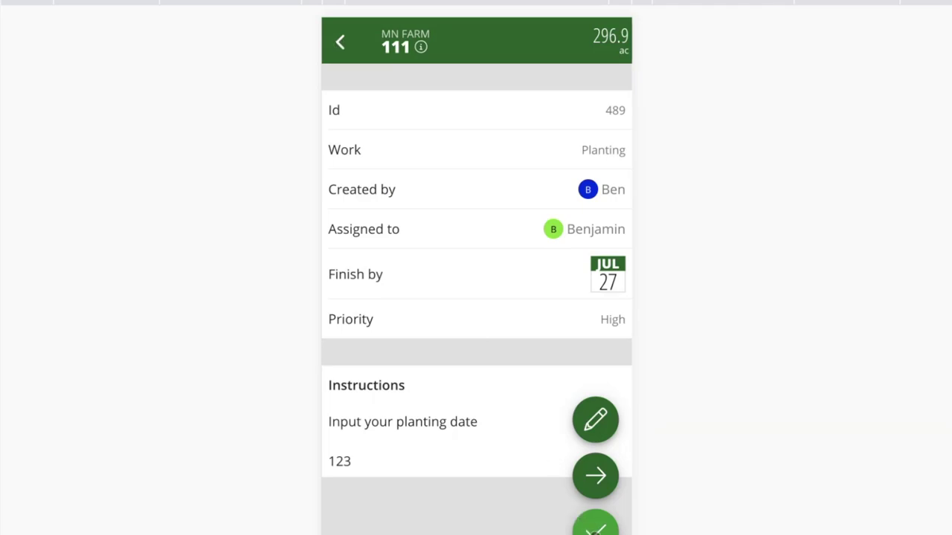
- Complete field 111's planting task with a plant date of June 1, 2023
click(595, 527)
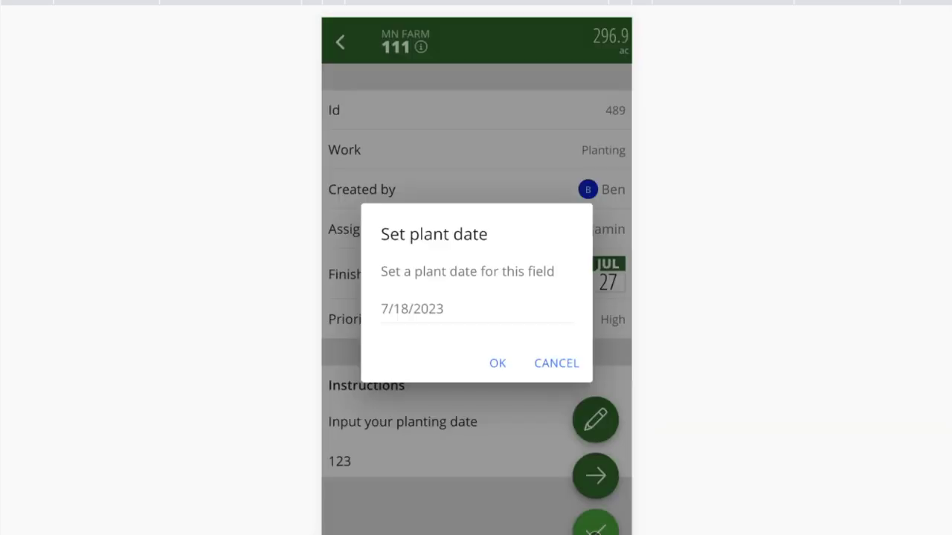
click(451, 304)
click(346, 352)
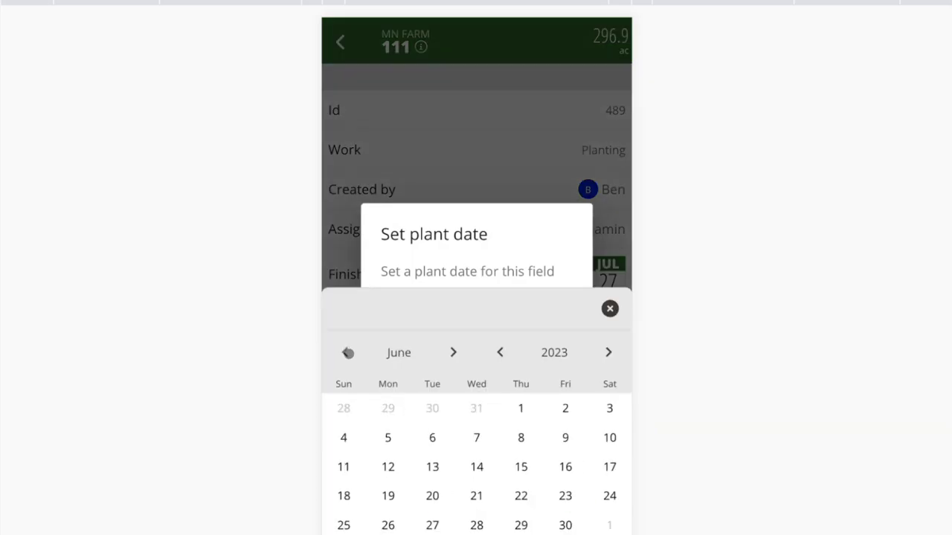
click(524, 410)
click(497, 362)
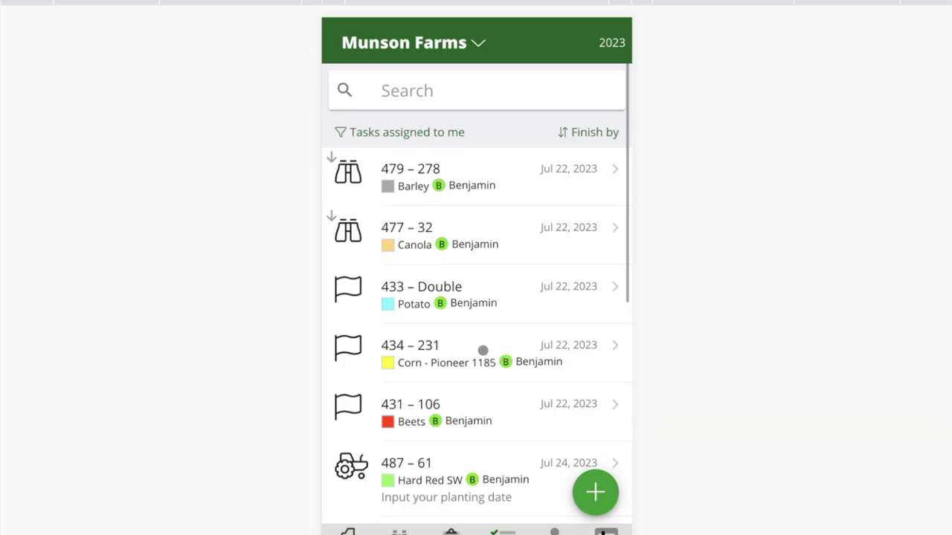
scroll(463, 384, down, 1)
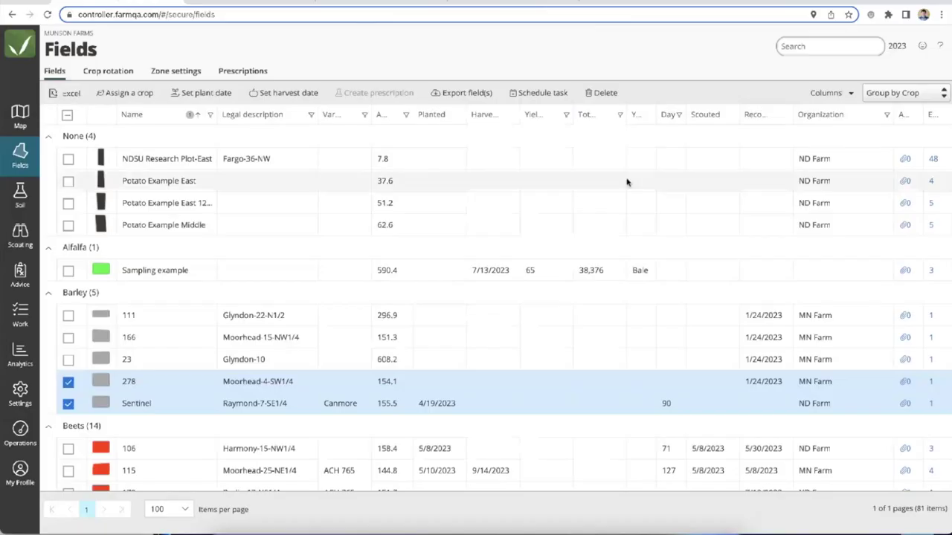
- In FarmQA Controller, remove the crop grouping from the fields list and limit it to the MN Farm organization
click(931, 97)
click(890, 117)
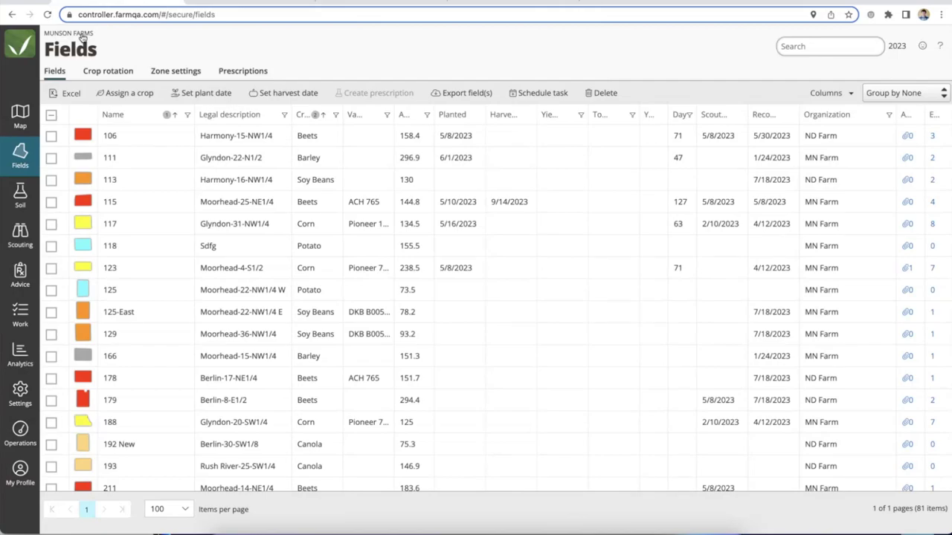
click(83, 35)
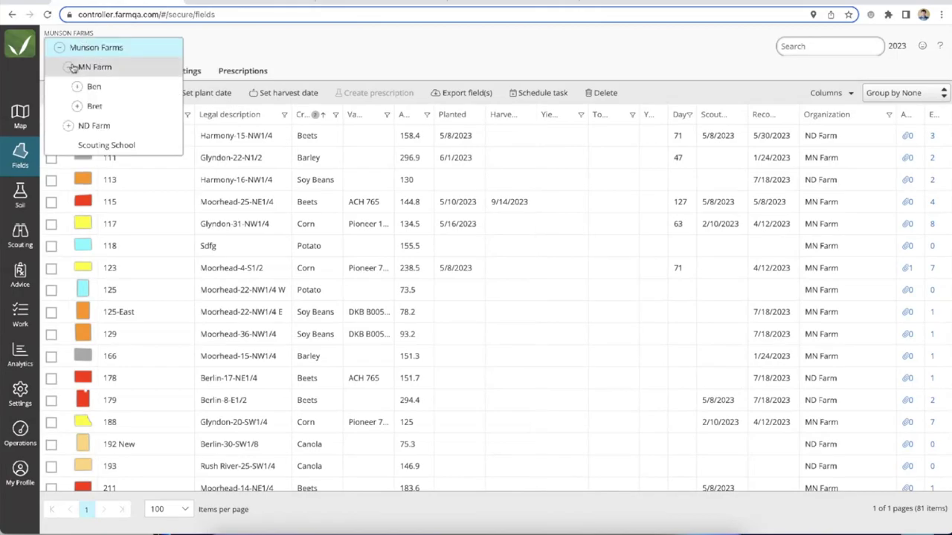
click(68, 67)
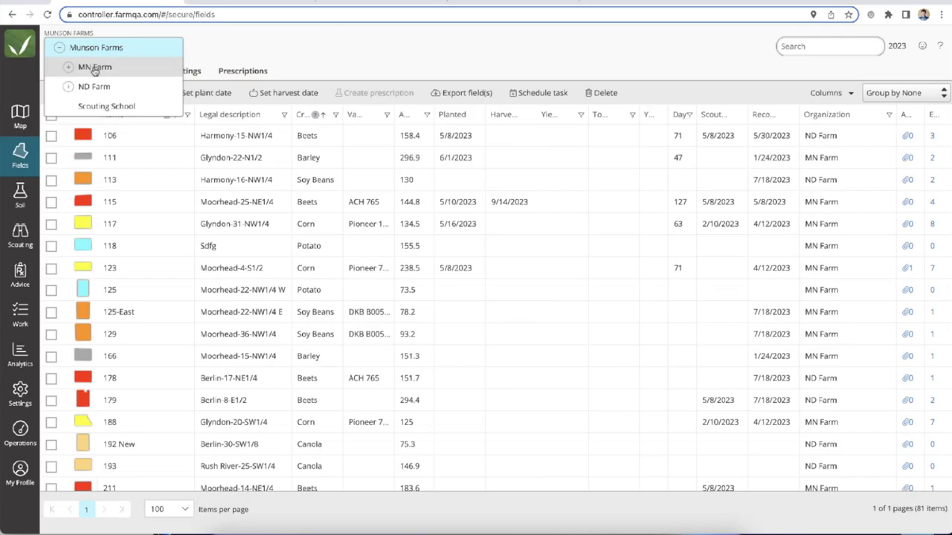
click(94, 67)
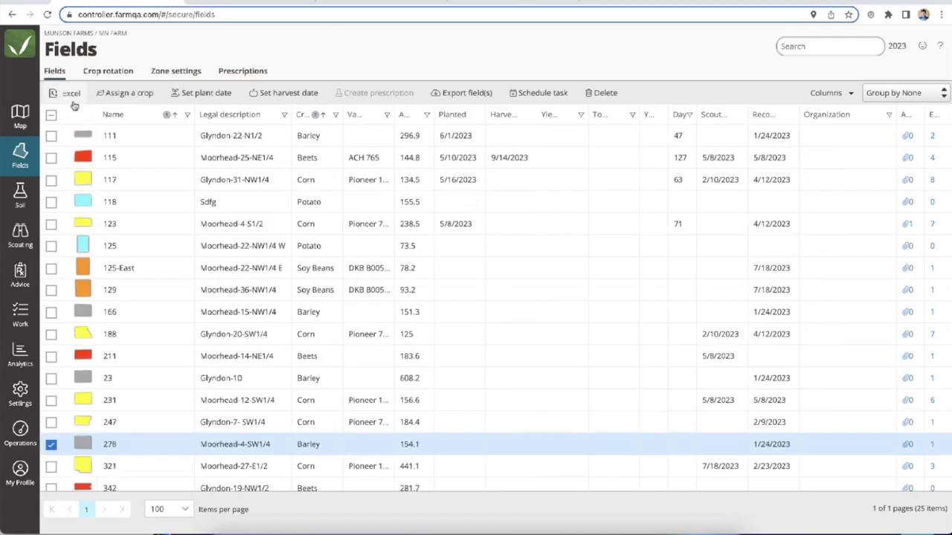
- Sort the MN Farm fields by crop in descending order and select all of them
click(321, 117)
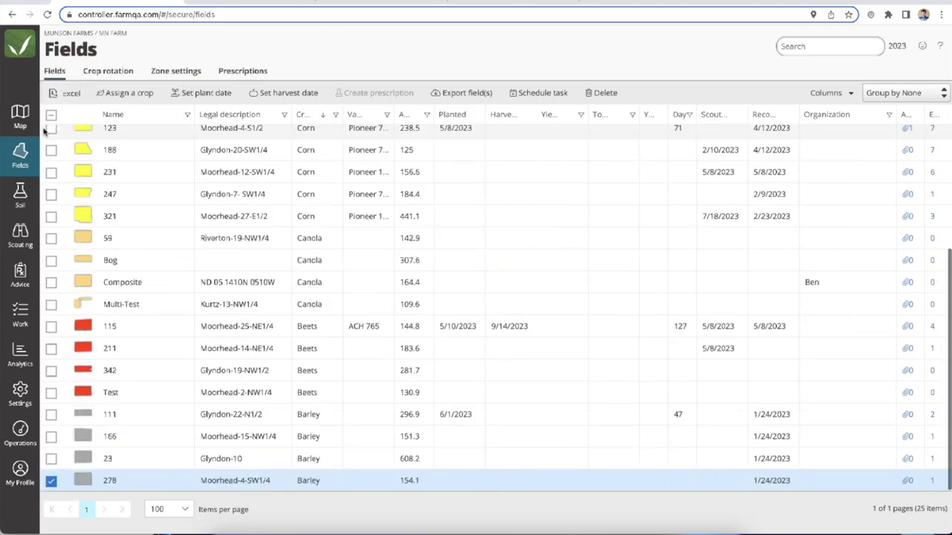
click(51, 117)
click(51, 116)
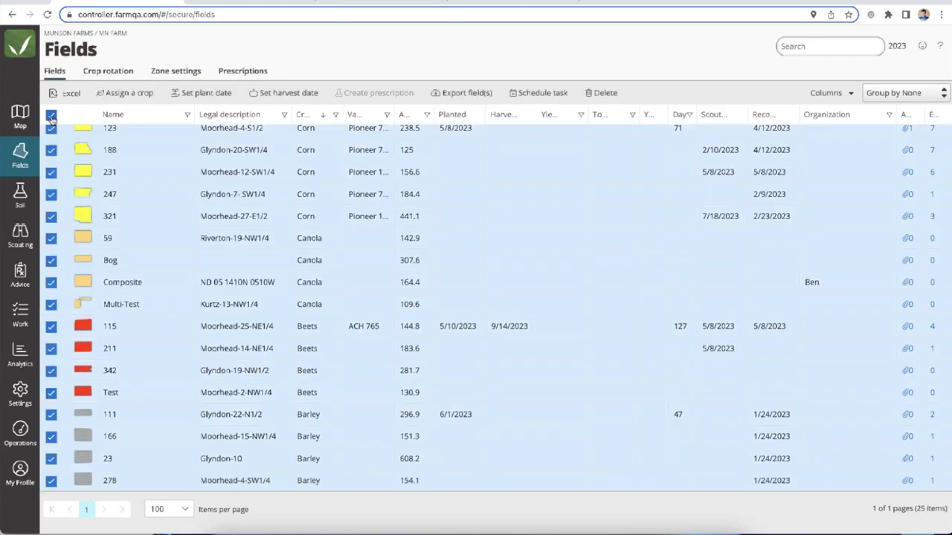
- Start scheduling planting tasks for the selected fields, view the available assignees and close the form without saving
click(534, 99)
click(526, 206)
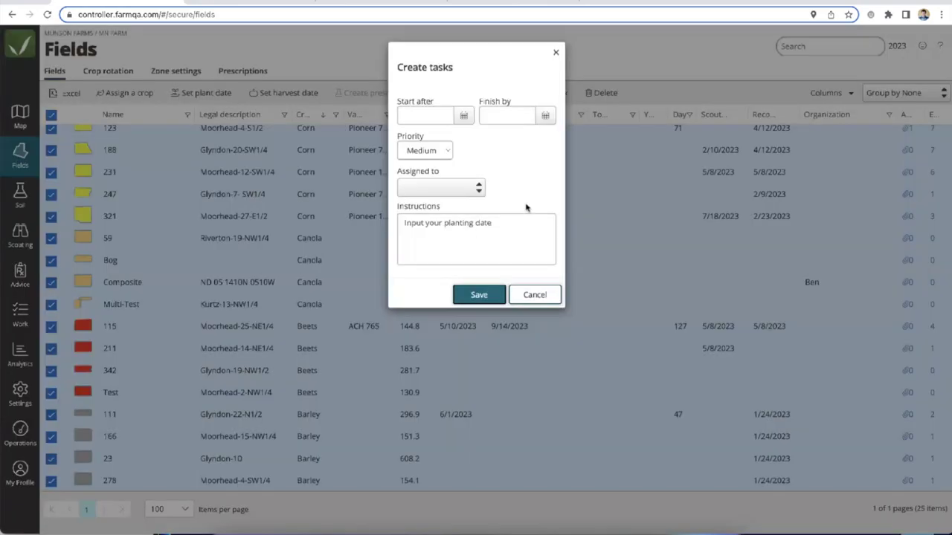
click(470, 188)
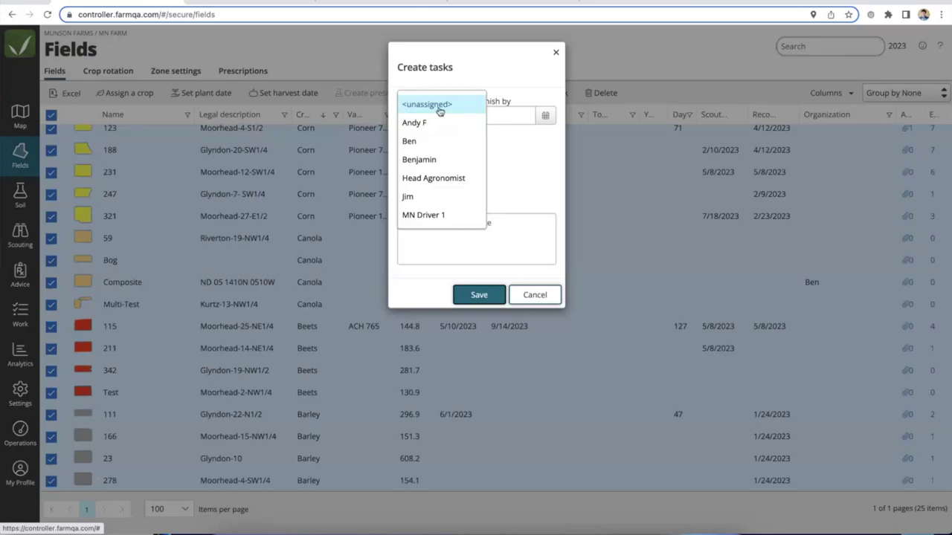
click(557, 56)
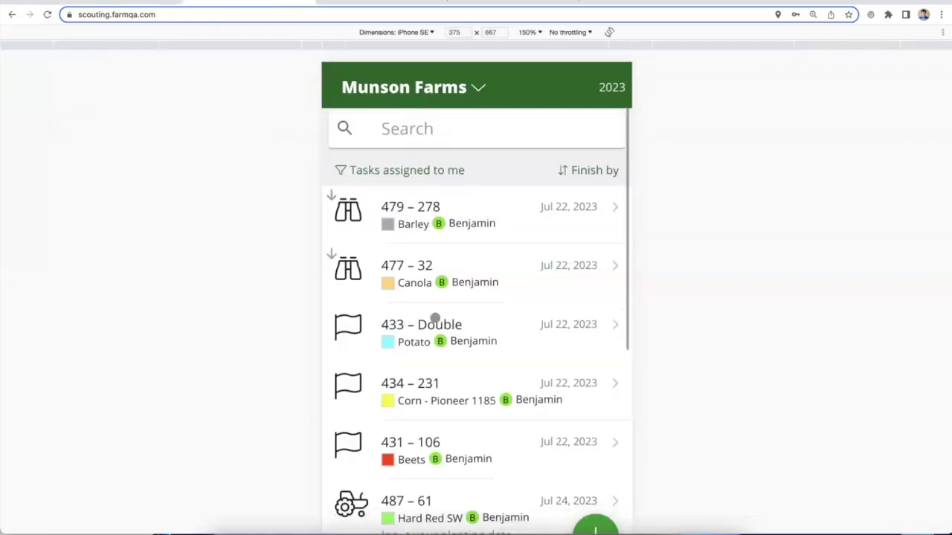
- In the FarmQA Scouting app, start completing field 113's harvest task and set the harvest date to August 2, 2023
scroll(435, 318, down, 10)
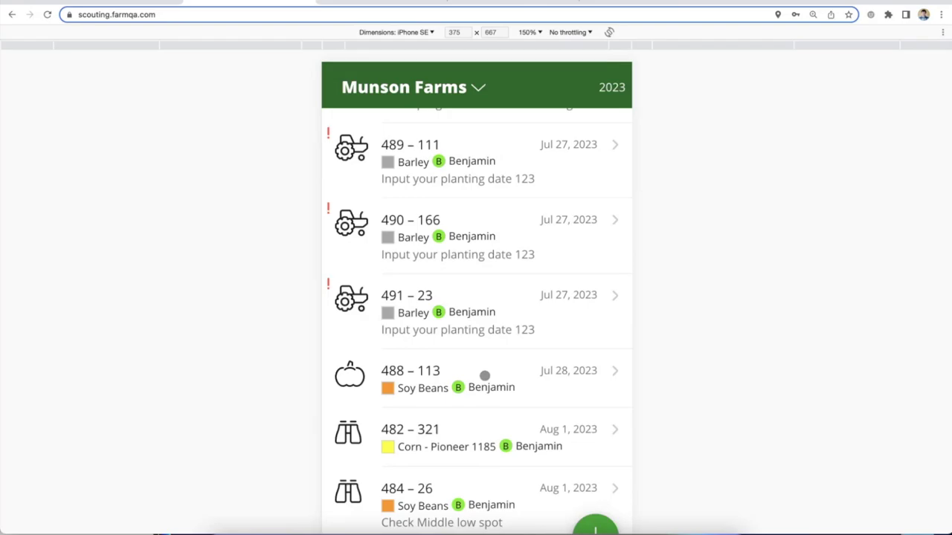
click(484, 375)
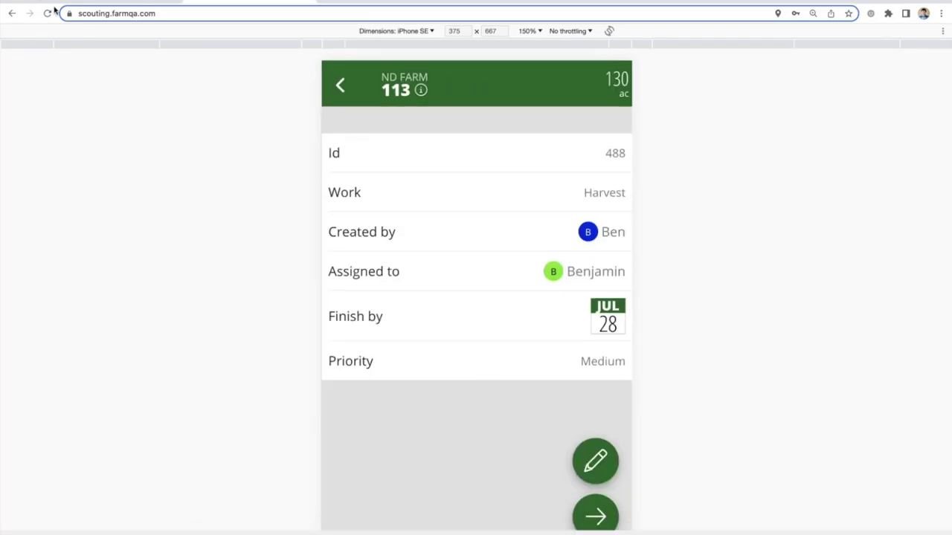
key(ctrl+super+f)
click(595, 527)
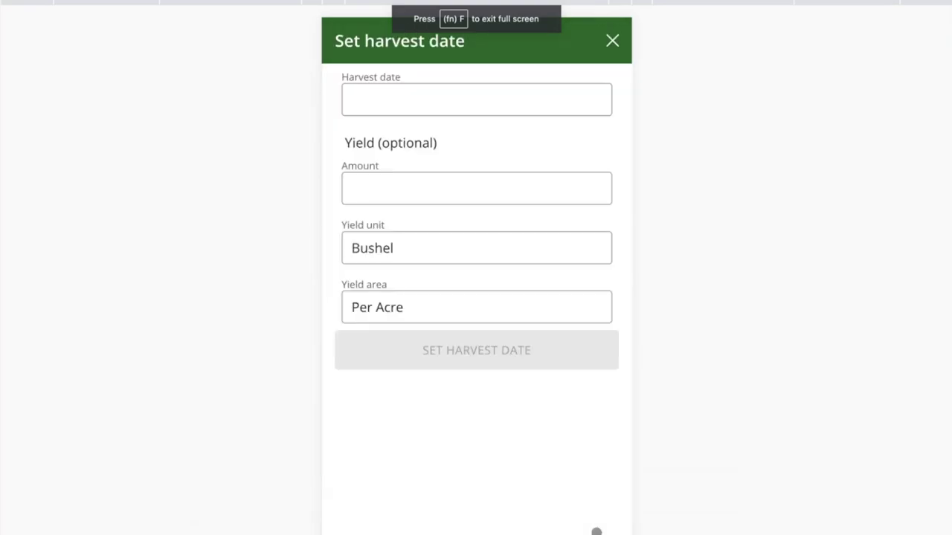
click(411, 103)
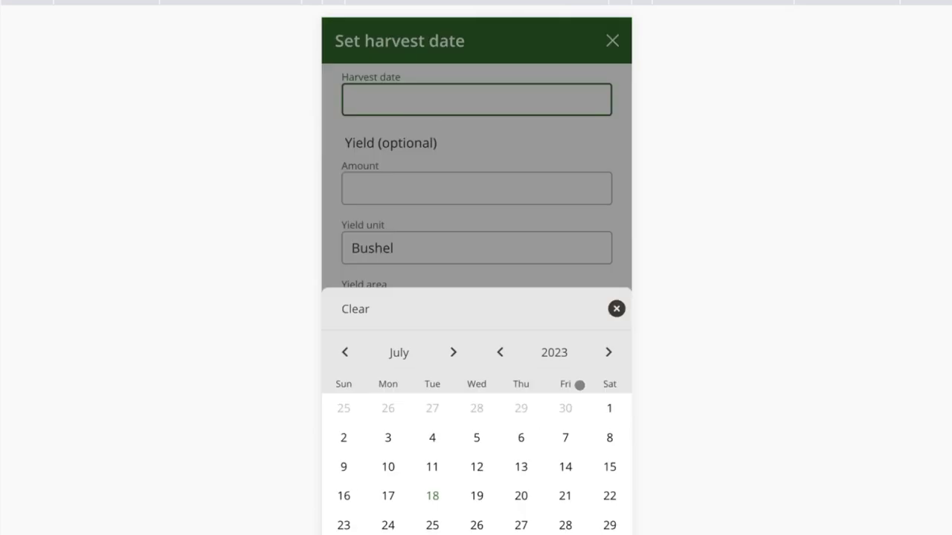
click(565, 526)
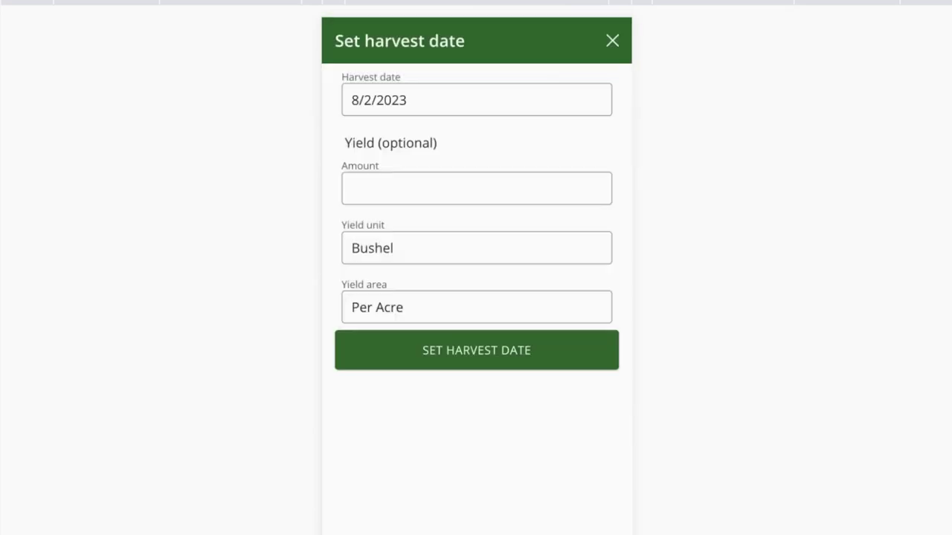
- Examine the optional yield amount and the yield area options on the harvest form, keeping Per Acre
click(403, 193)
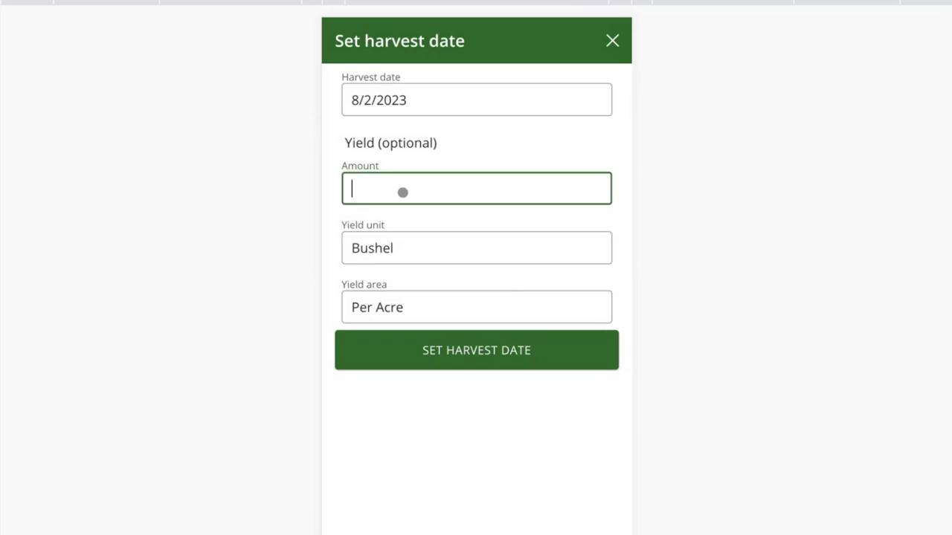
click(372, 142)
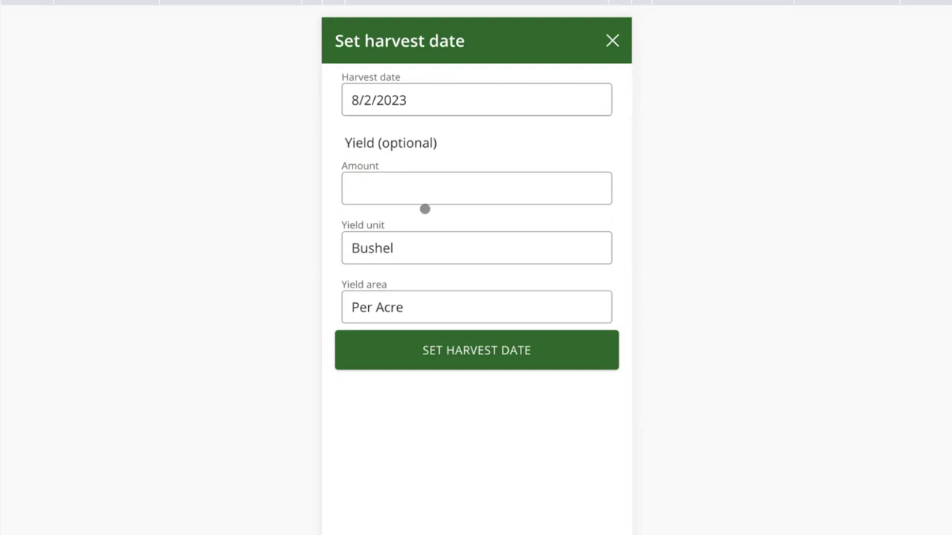
click(388, 312)
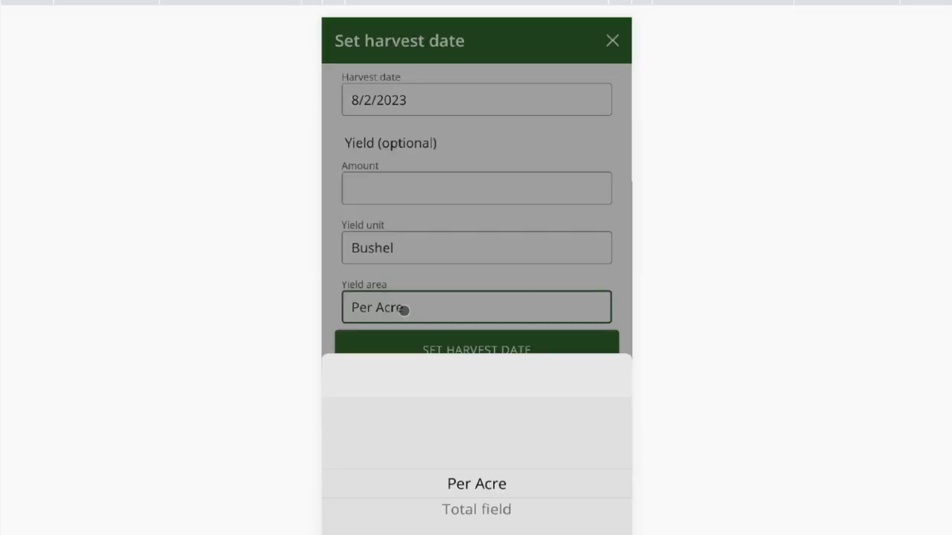
scroll(452, 513, down, 1)
scroll(451, 511, up, 1)
click(610, 377)
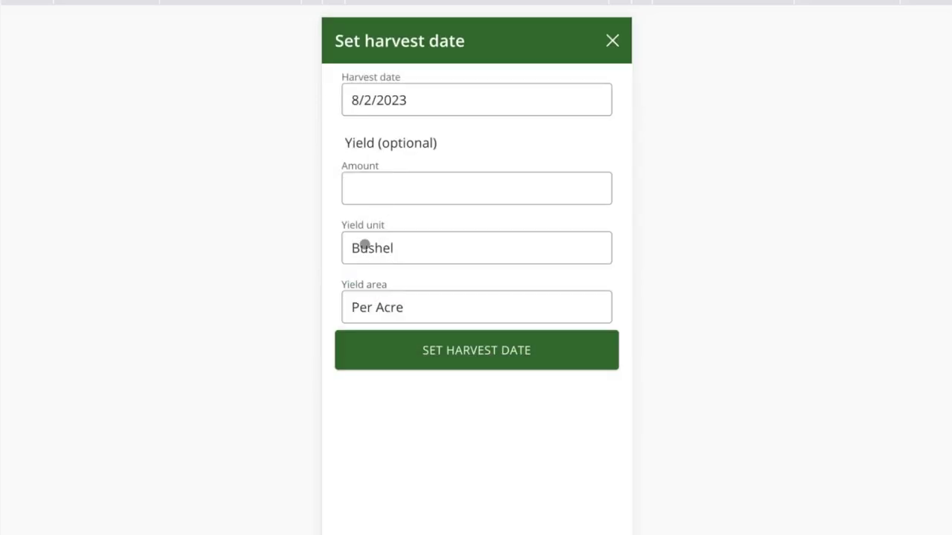
- Enter a yield amount of 225 bushels per acre and submit field 113's harvest date
click(389, 190)
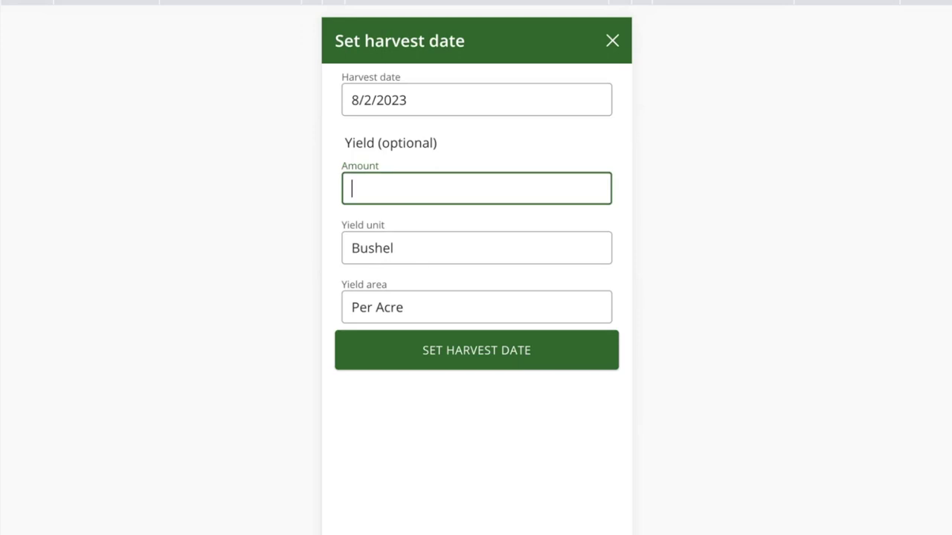
text(225)
click(450, 356)
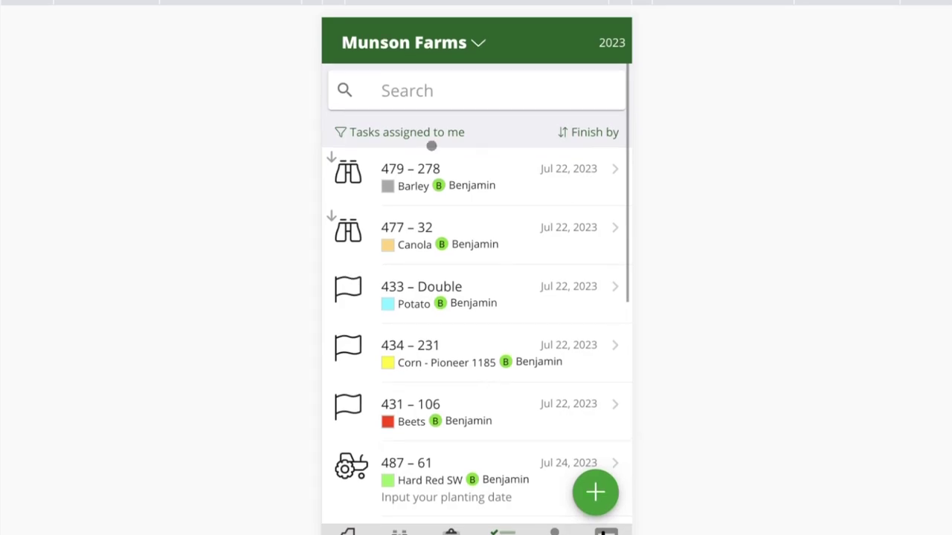
- Filter the task list to show all tasks and look through them
click(400, 133)
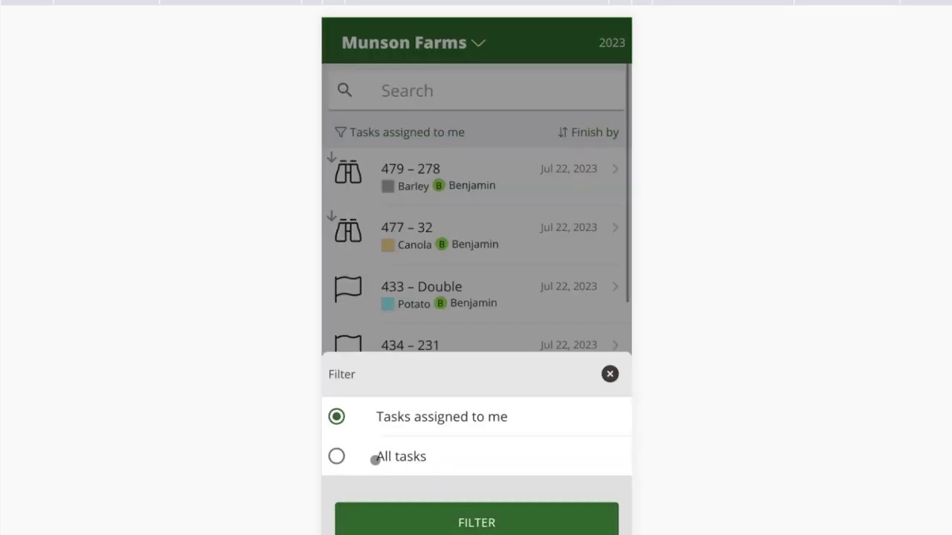
click(336, 456)
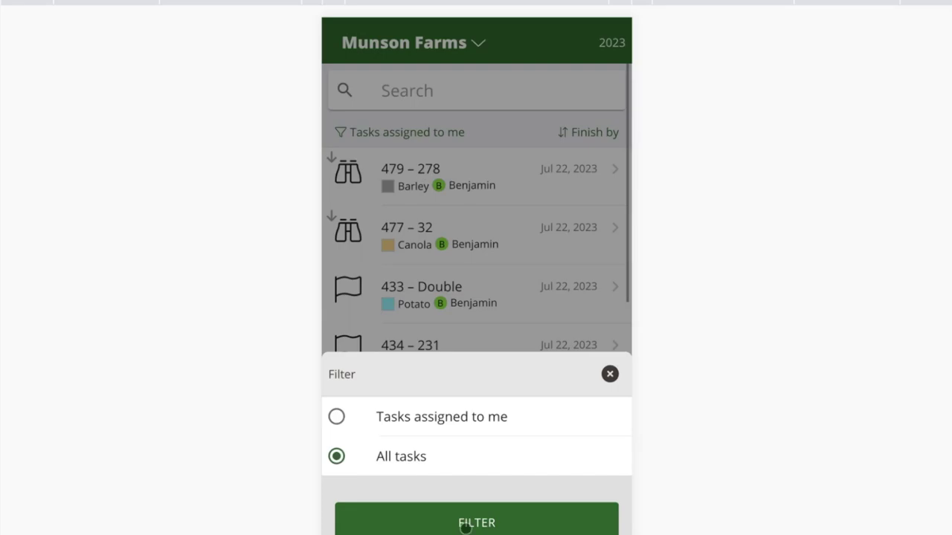
click(464, 524)
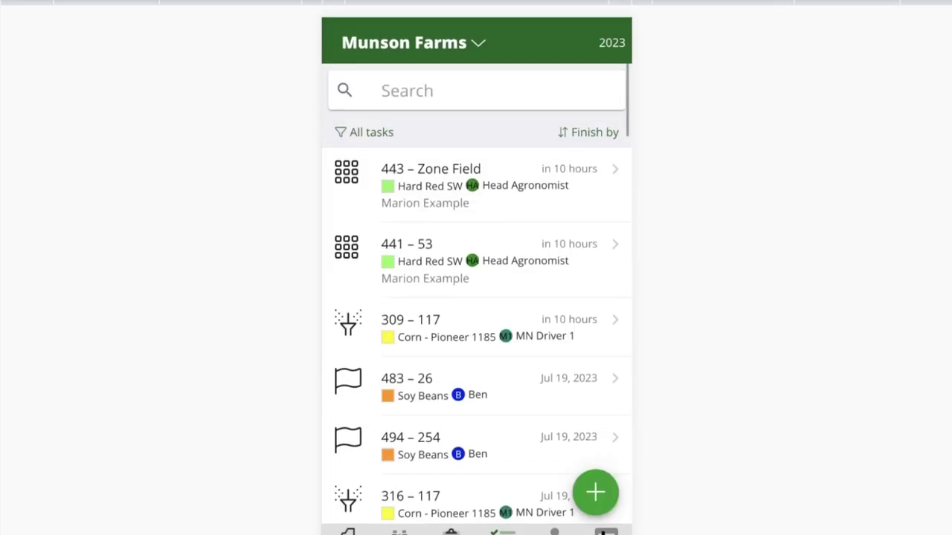
scroll(473, 261, down, 5)
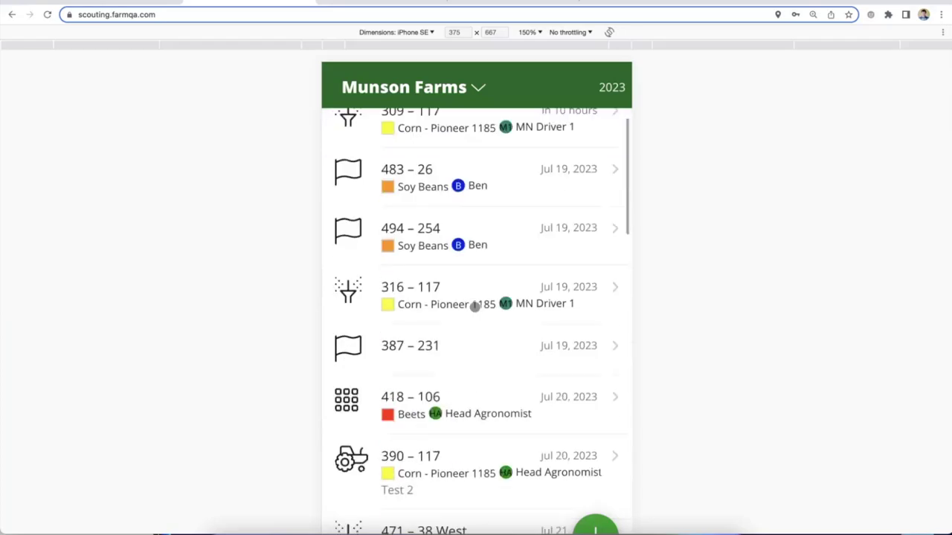
scroll(474, 305, down, 10)
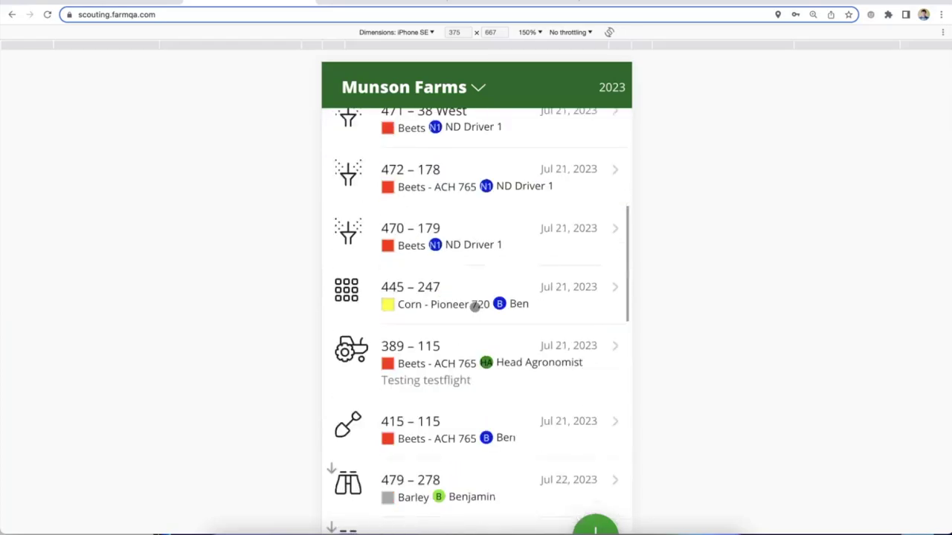
scroll(475, 306, up, 20)
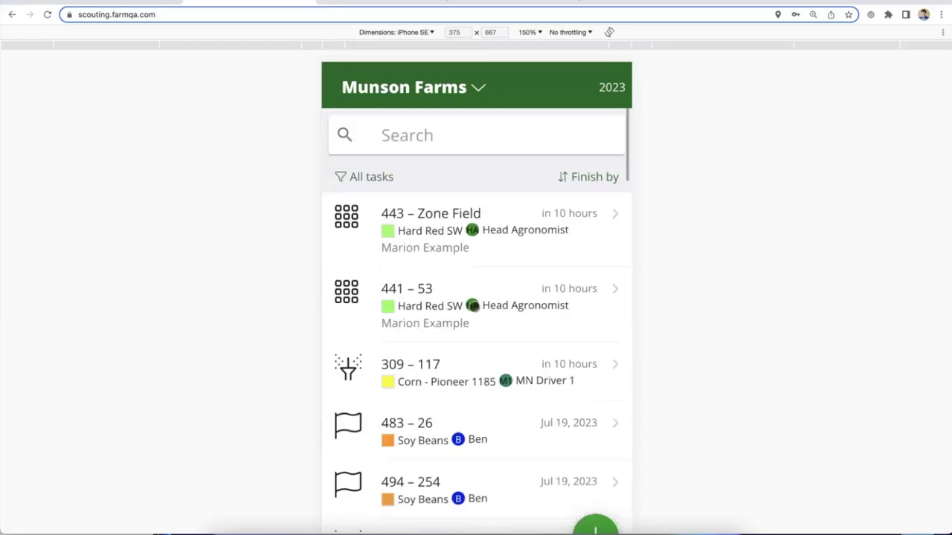
- Sort the task list by assignee and review the tasks grouped under each person
click(598, 178)
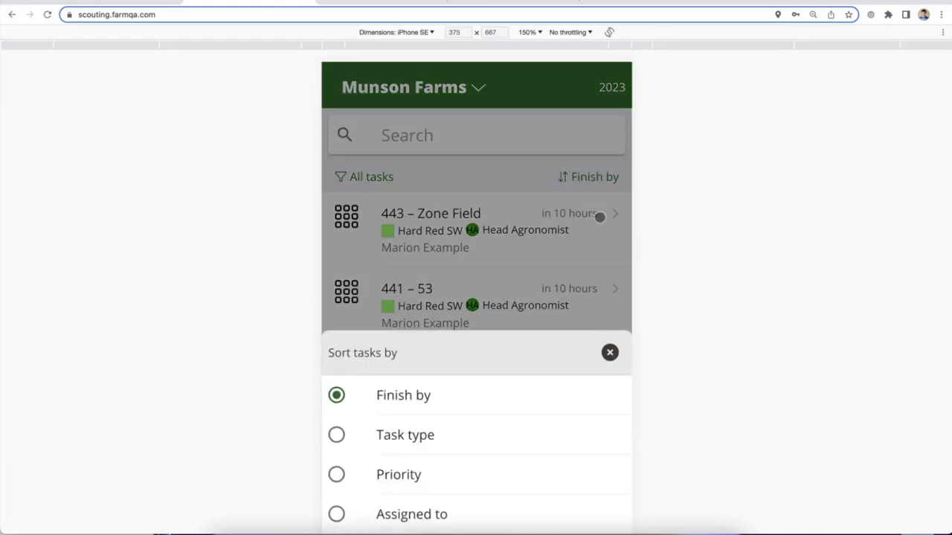
click(381, 510)
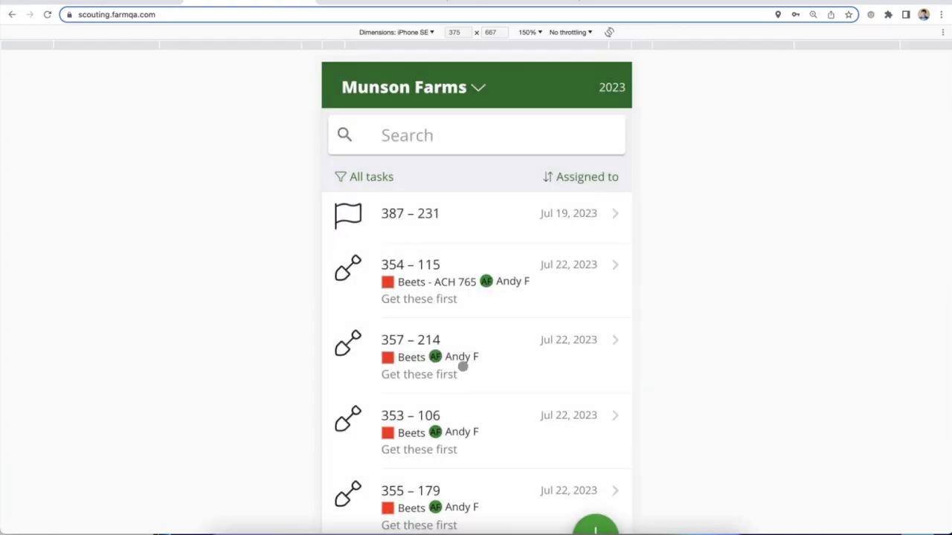
scroll(463, 364, down, 3)
scroll(463, 368, down, 2)
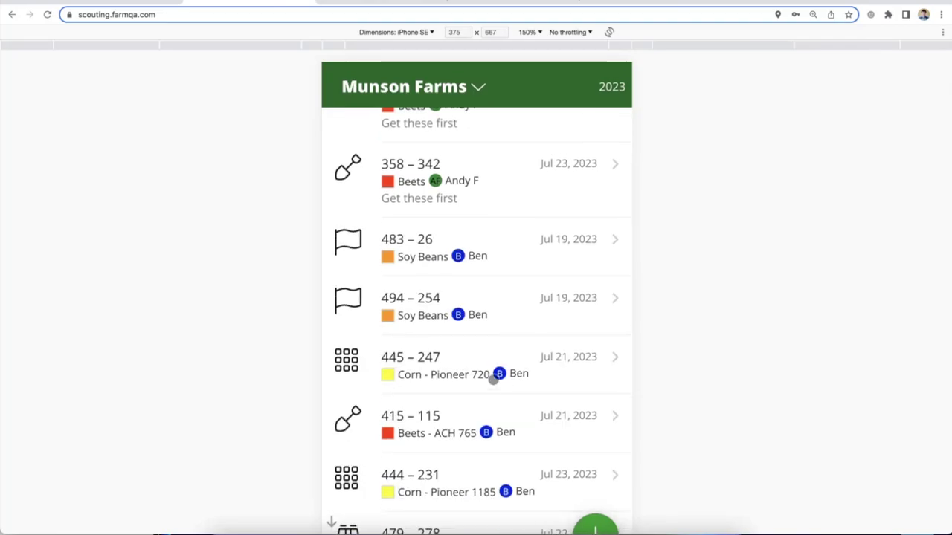
scroll(493, 379, down, 4)
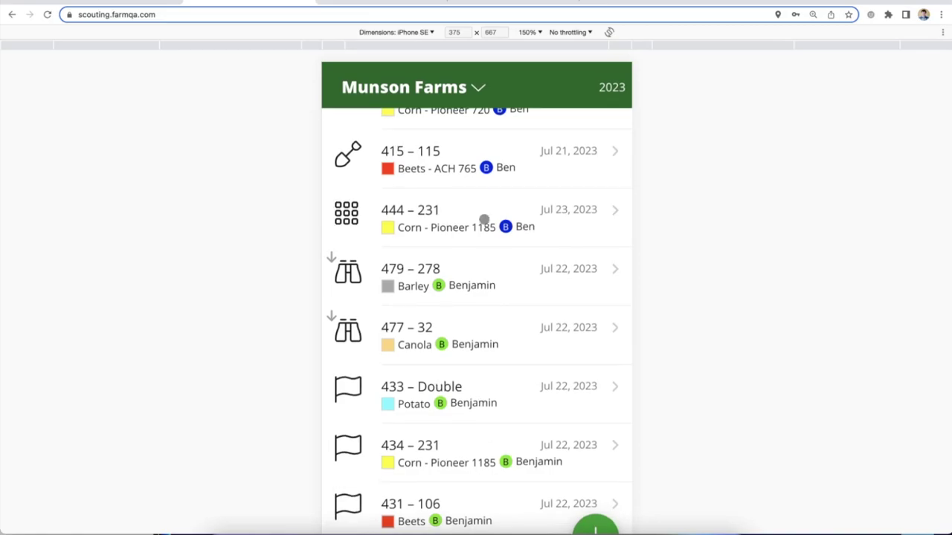
scroll(474, 210, up, 1)
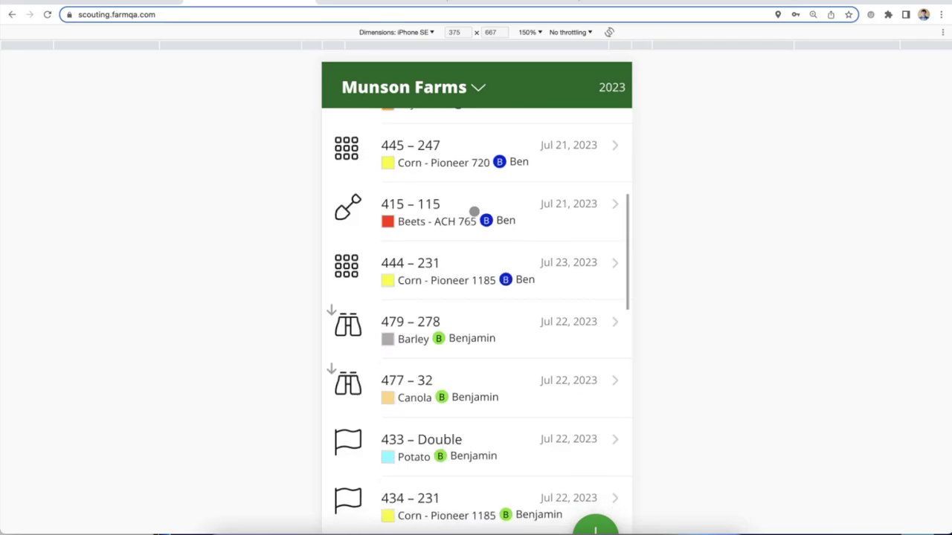
- Reassign grid sample task 444 on field 231 to yourself, save the change and return to the task list
click(461, 269)
click(595, 465)
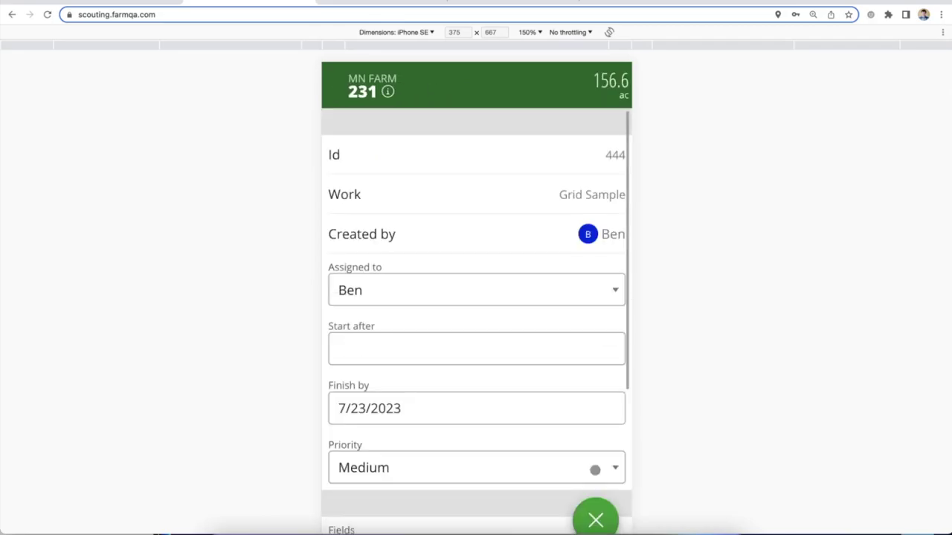
click(449, 297)
scroll(494, 485, down, 2)
scroll(569, 436, up, 1)
click(609, 420)
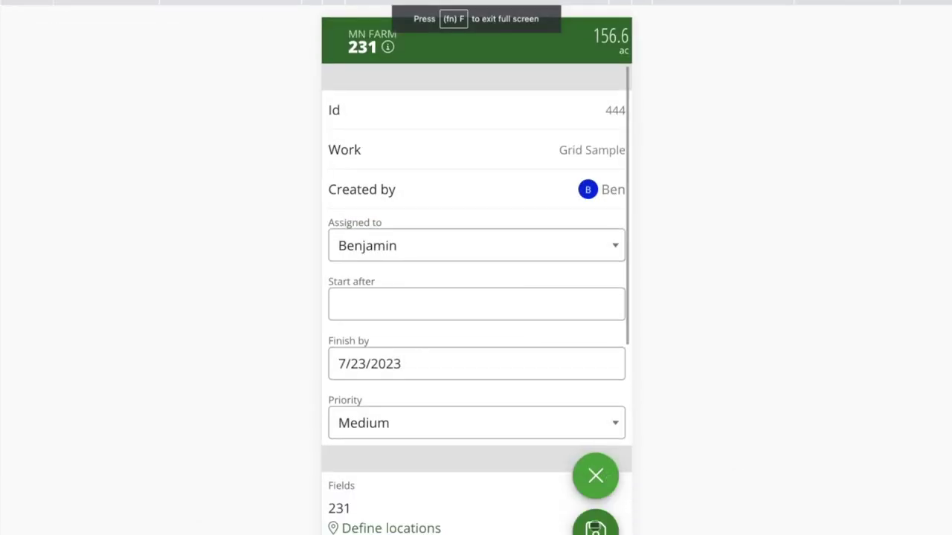
click(595, 524)
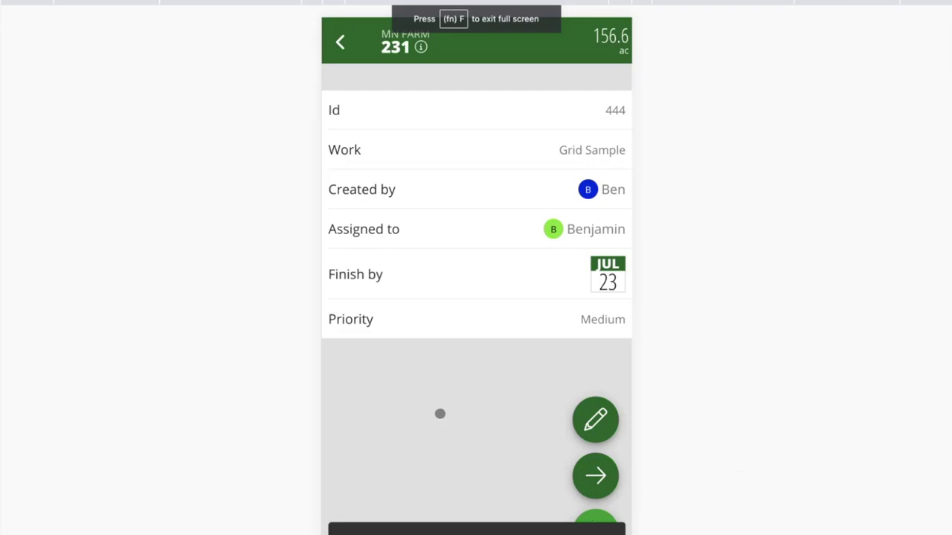
click(340, 42)
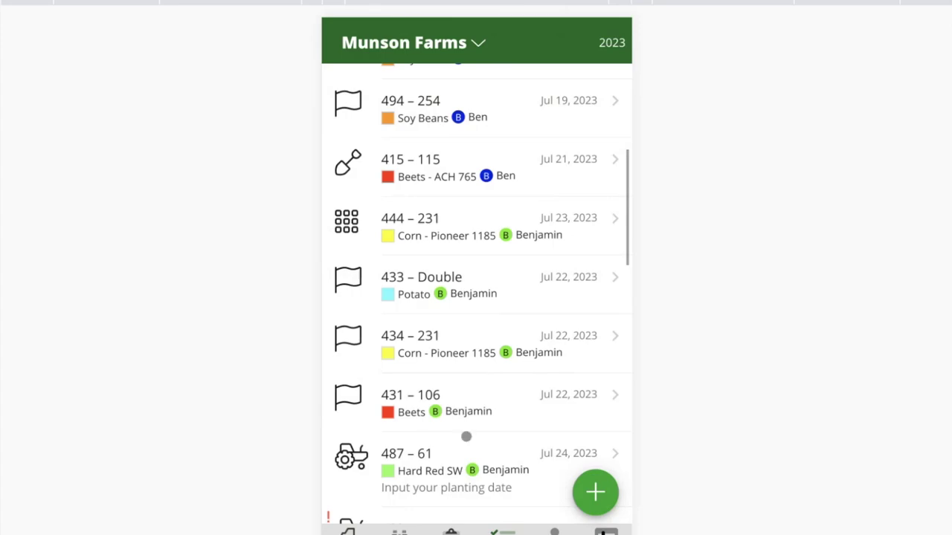
- Start a new Zone Sampling task and search for "zone" to choose Zone Field as its field
click(595, 492)
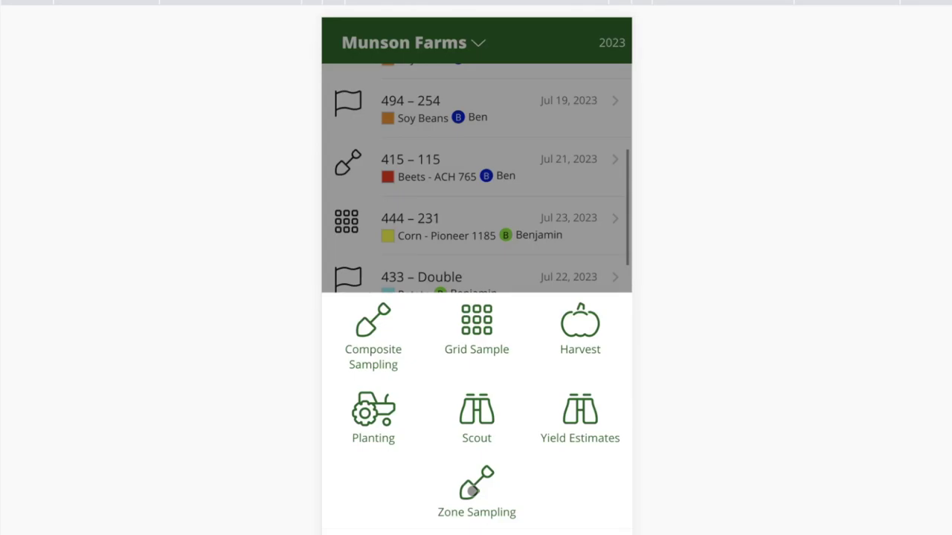
click(473, 490)
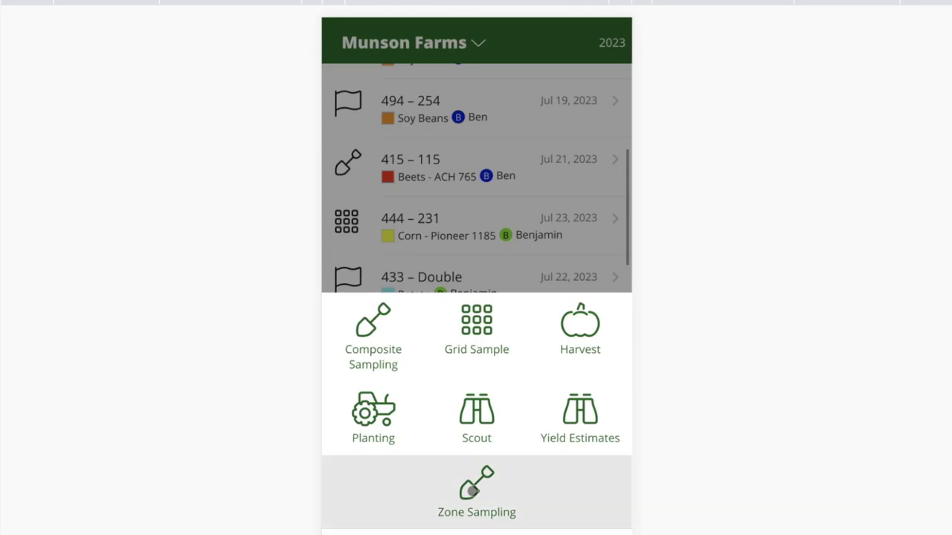
click(399, 99)
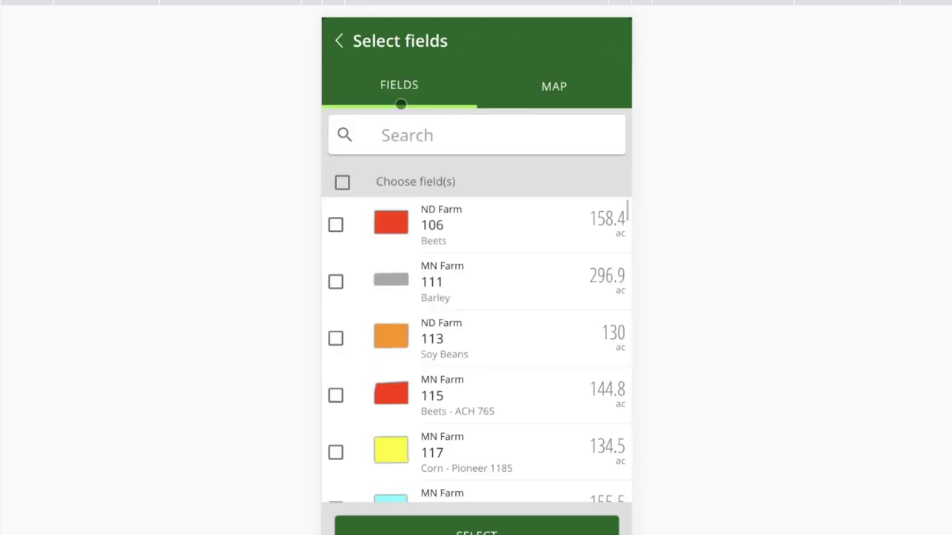
click(401, 132)
text(zone)
click(352, 217)
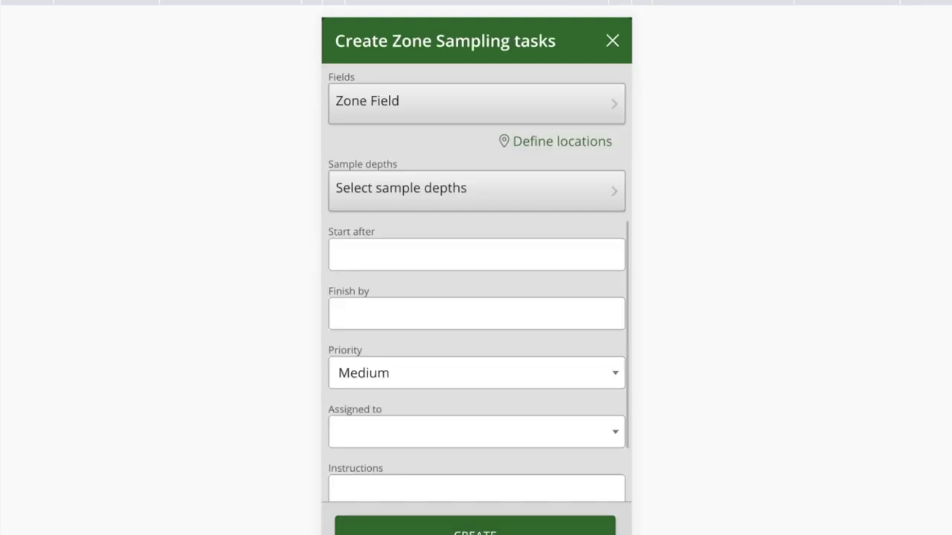
- Define three individual sampling locations, HP, MP and LP, in the western part of Zone Field
click(525, 143)
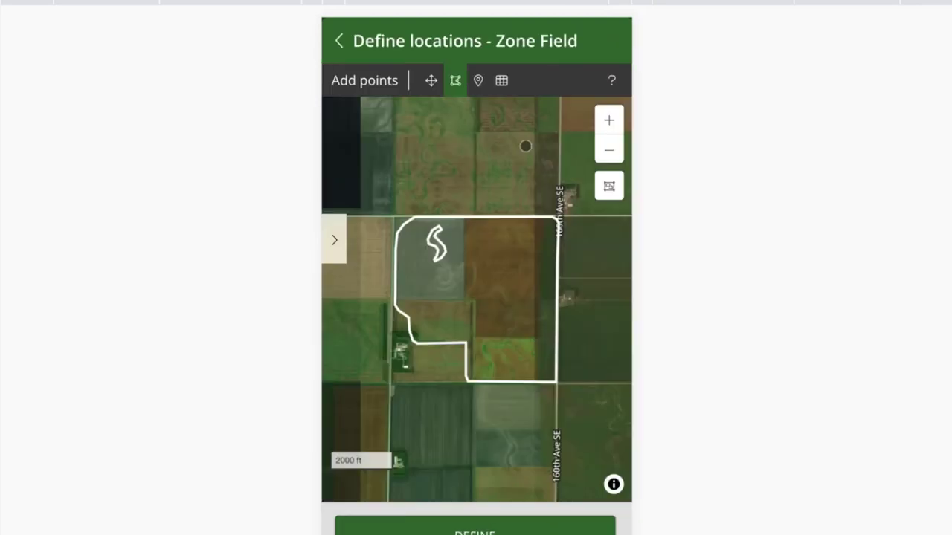
click(478, 80)
click(519, 318)
click(419, 284)
click(440, 192)
click(531, 80)
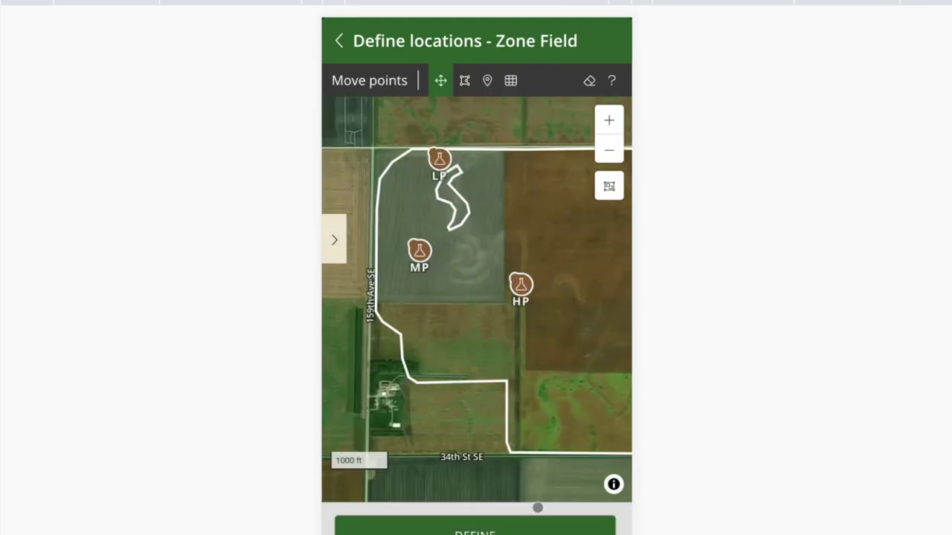
click(538, 513)
- Select sample depths 0-6 and 0-12 for the zone sampling task
click(473, 197)
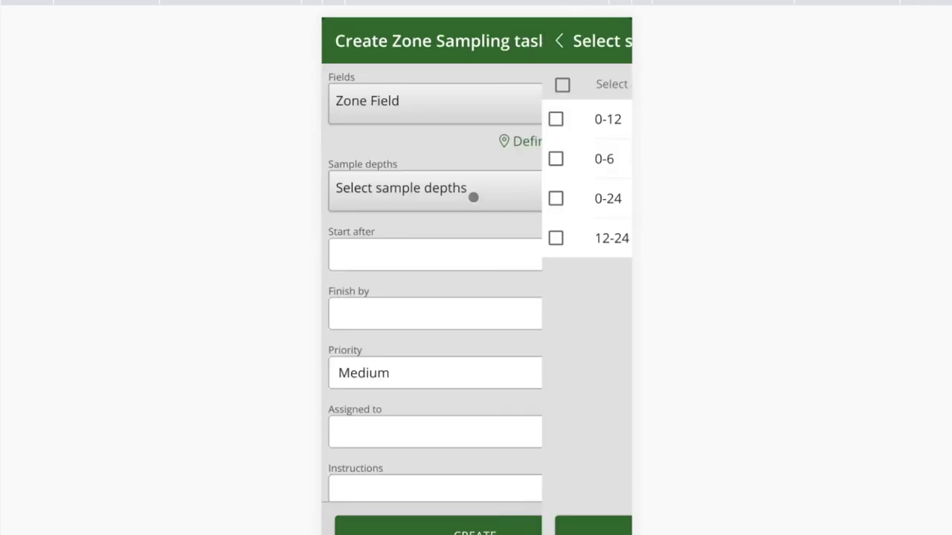
click(403, 157)
click(410, 112)
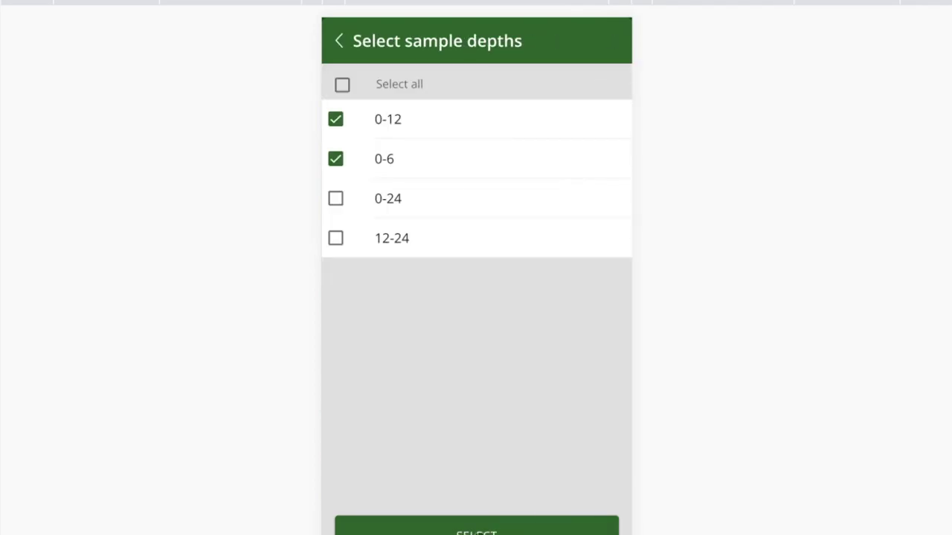
click(475, 530)
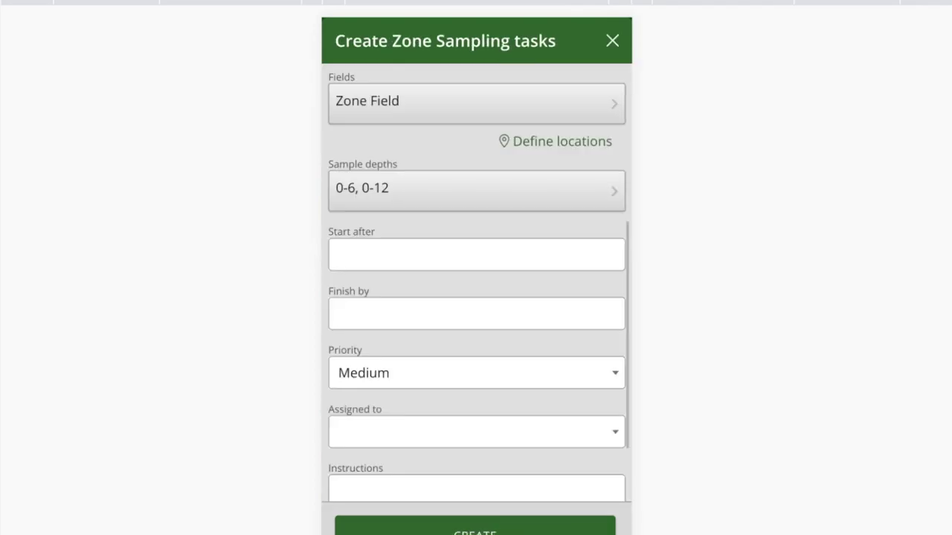
- Set the zone sampling task's priority to High and its finish-by date to 7/21/2023
click(474, 372)
scroll(490, 476, down, 1)
click(608, 375)
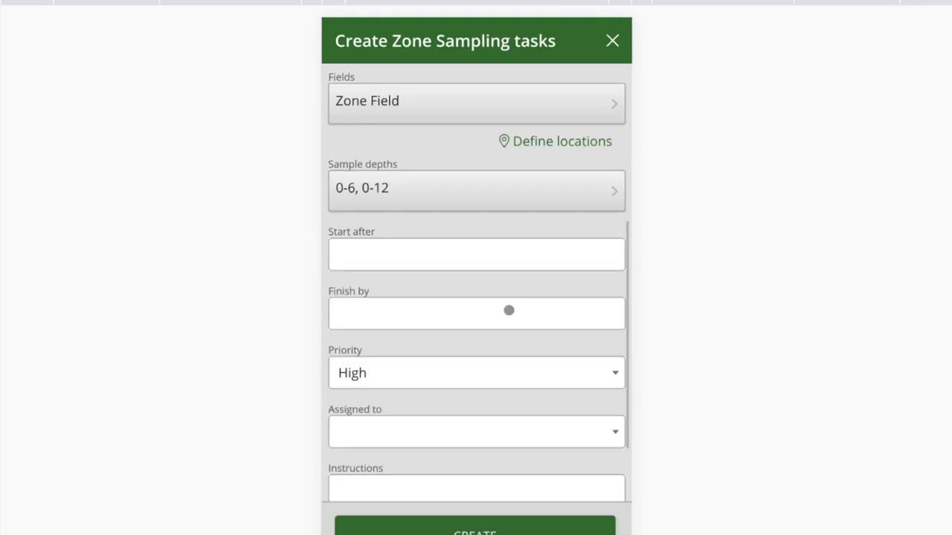
click(501, 317)
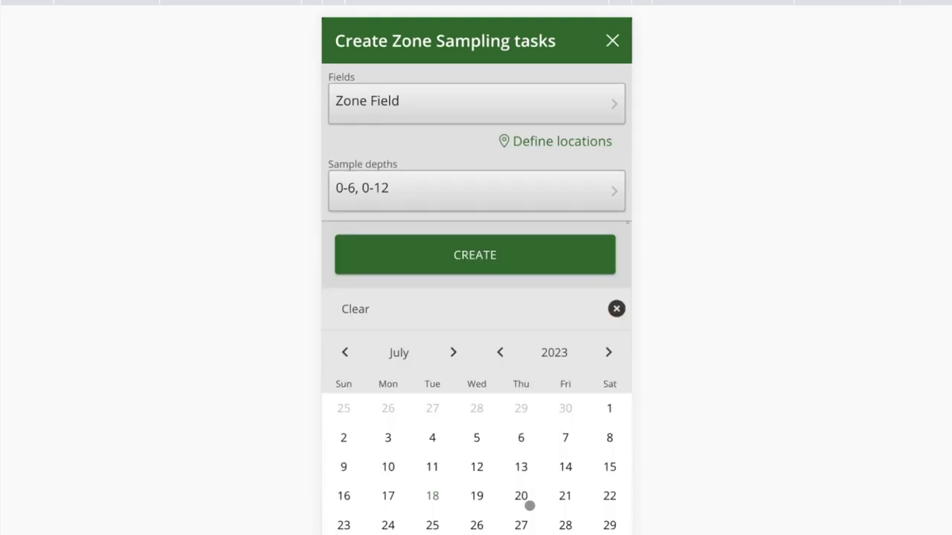
click(565, 495)
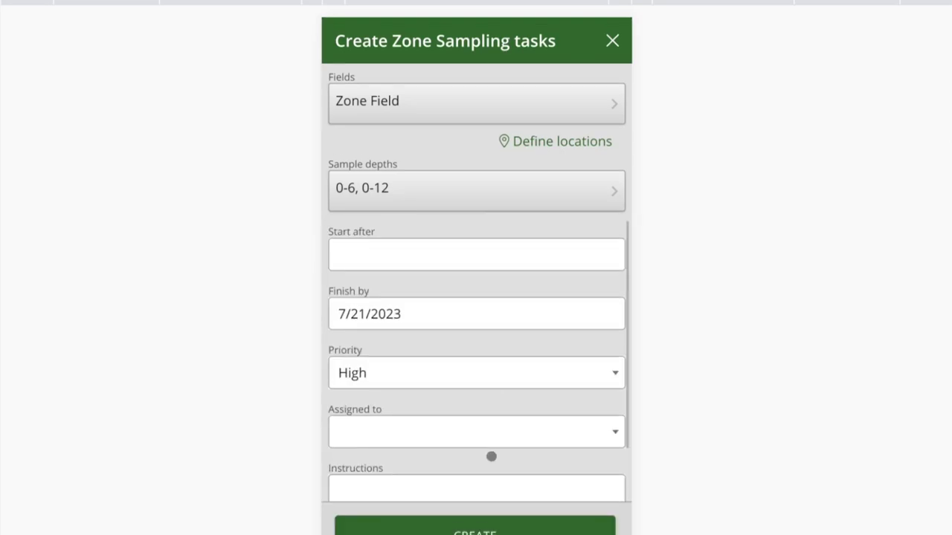
- Assign the zone sampling task to yourself and create it
click(486, 438)
scroll(496, 484, down, 3)
scroll(495, 487, up, 1)
click(609, 376)
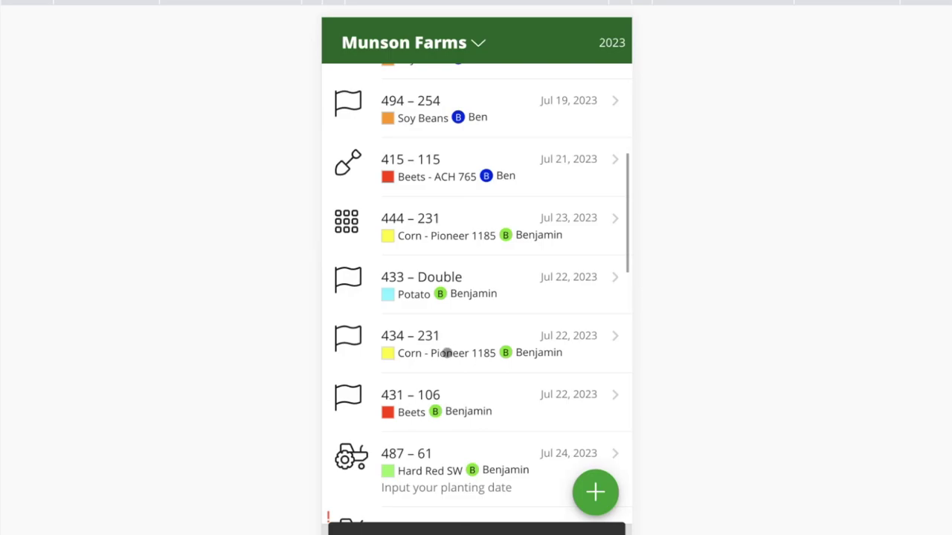
- Filter the task list to tasks assigned to me and locate the new Zone Field task
click(364, 131)
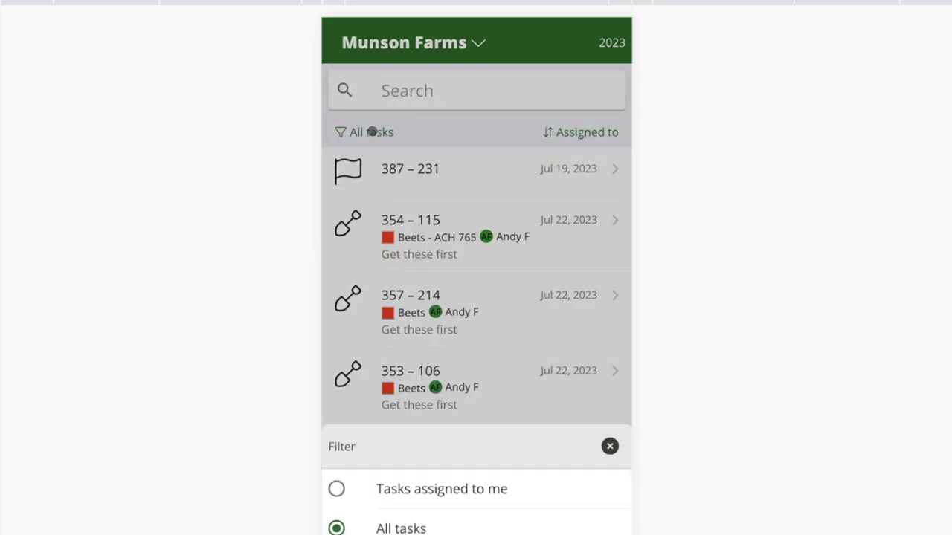
click(409, 421)
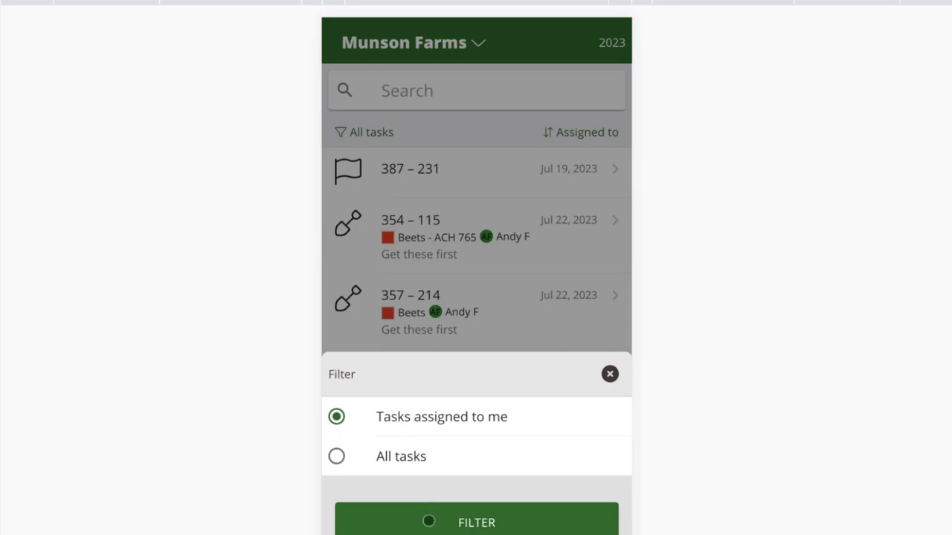
click(429, 520)
scroll(484, 251, down, 6)
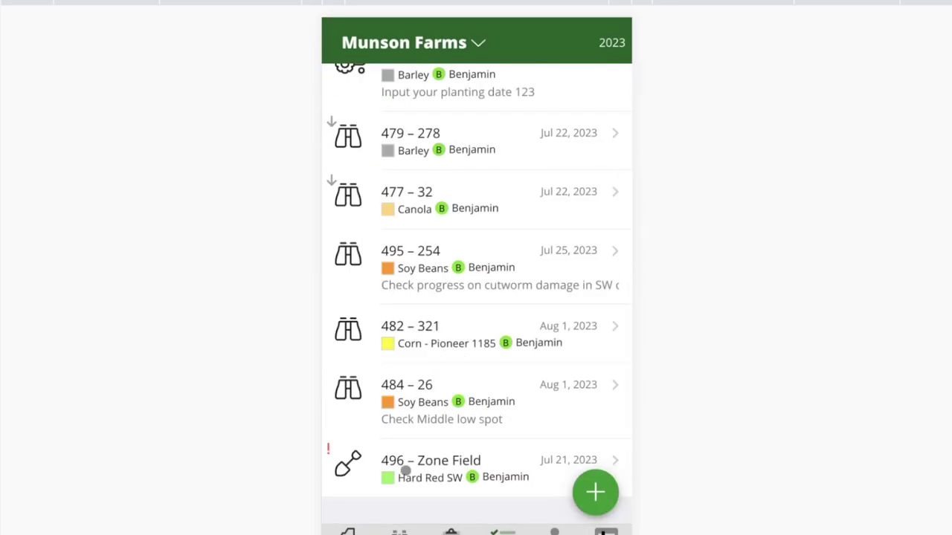
click(416, 462)
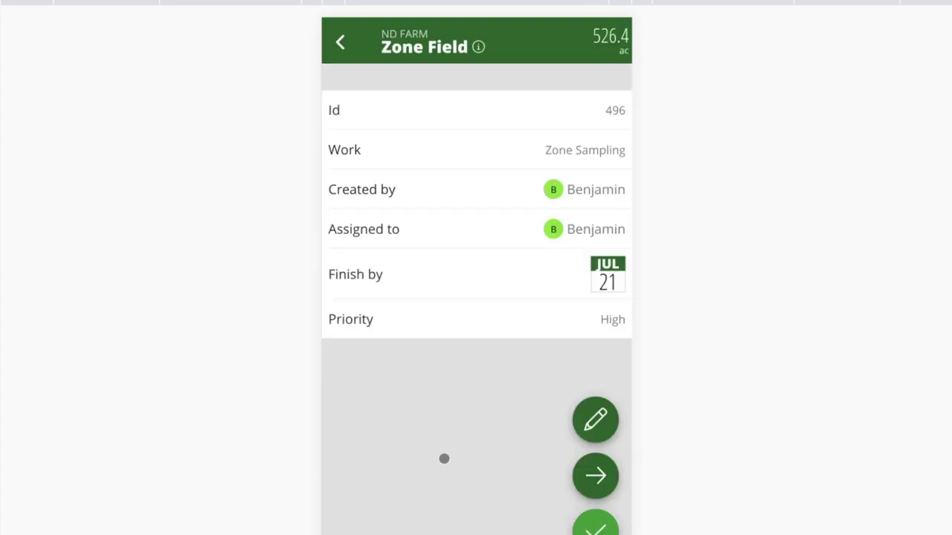
click(594, 470)
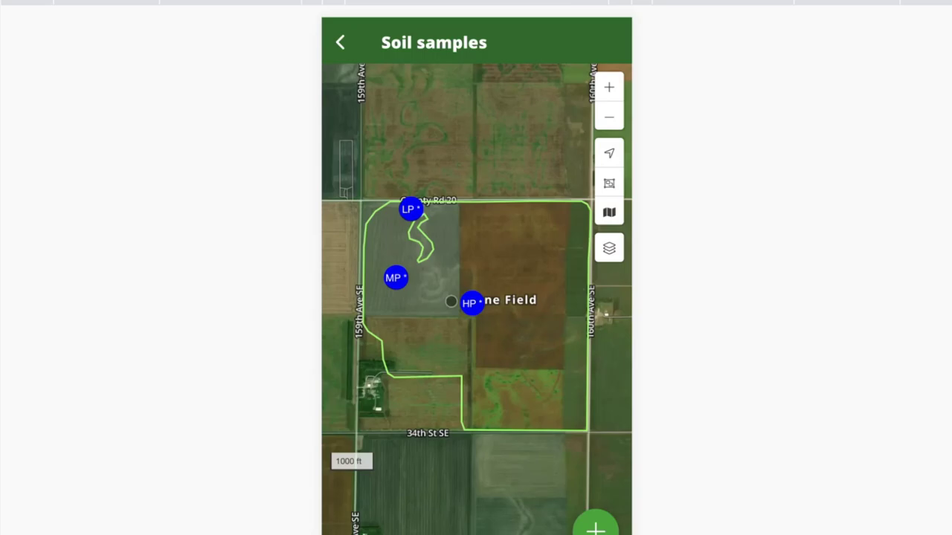
click(478, 304)
text(132412341234)
click(496, 345)
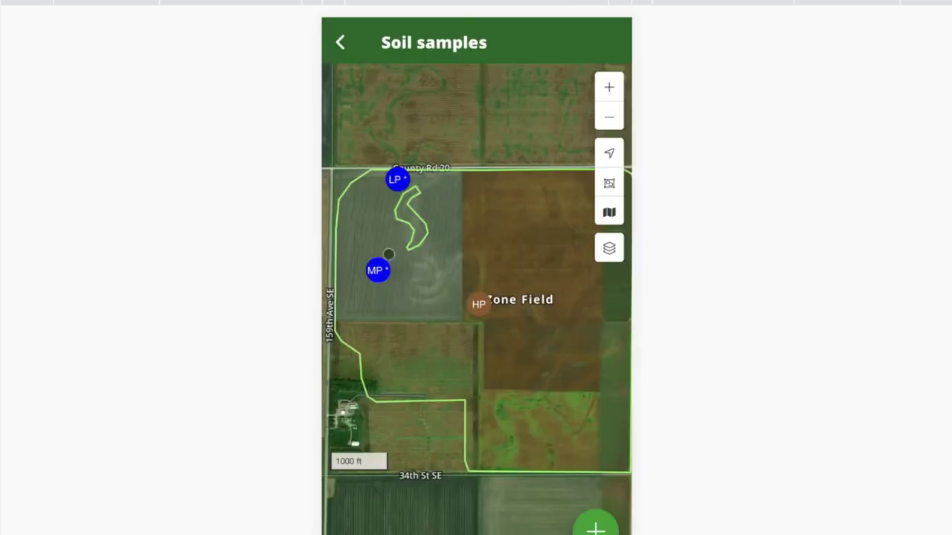
click(377, 271)
text(123412341243)
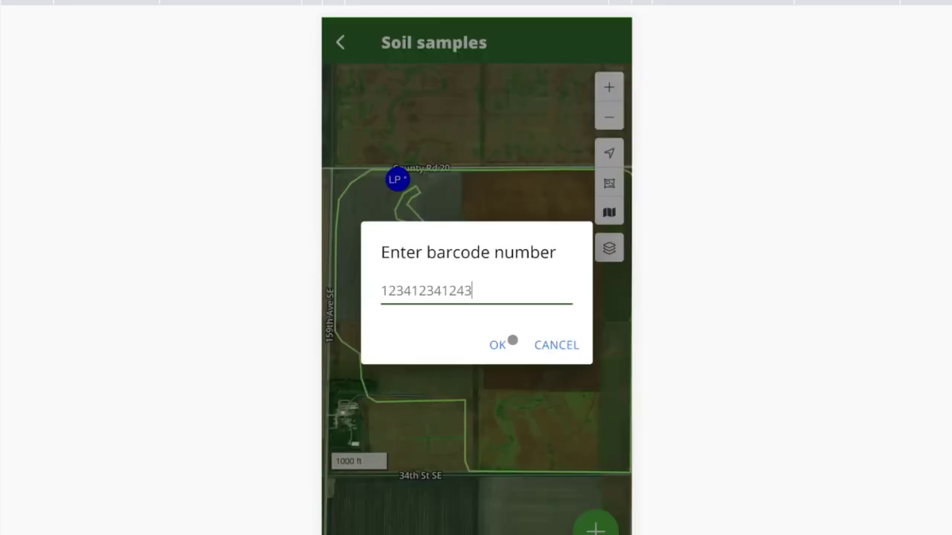
click(513, 340)
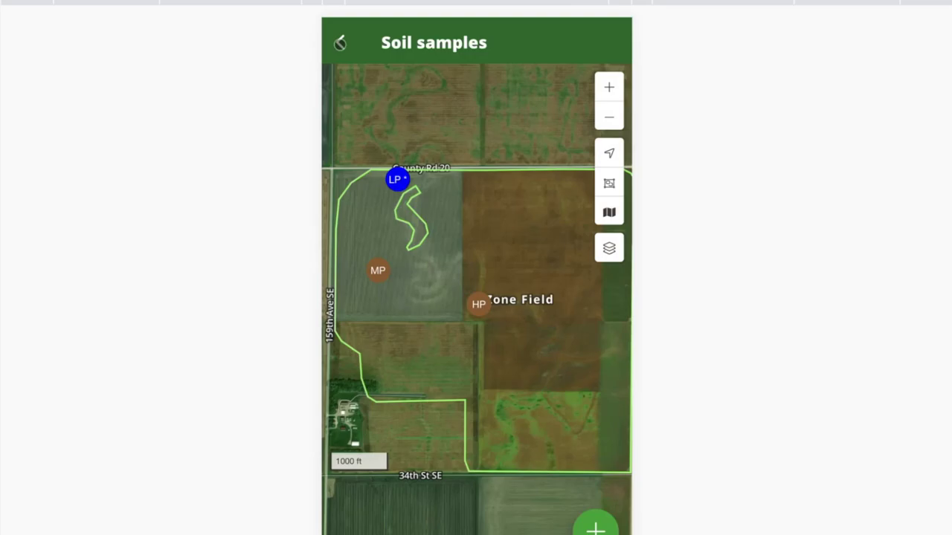
- Return to the Zone Field task and mark it complete with the completed date of July 18
click(339, 42)
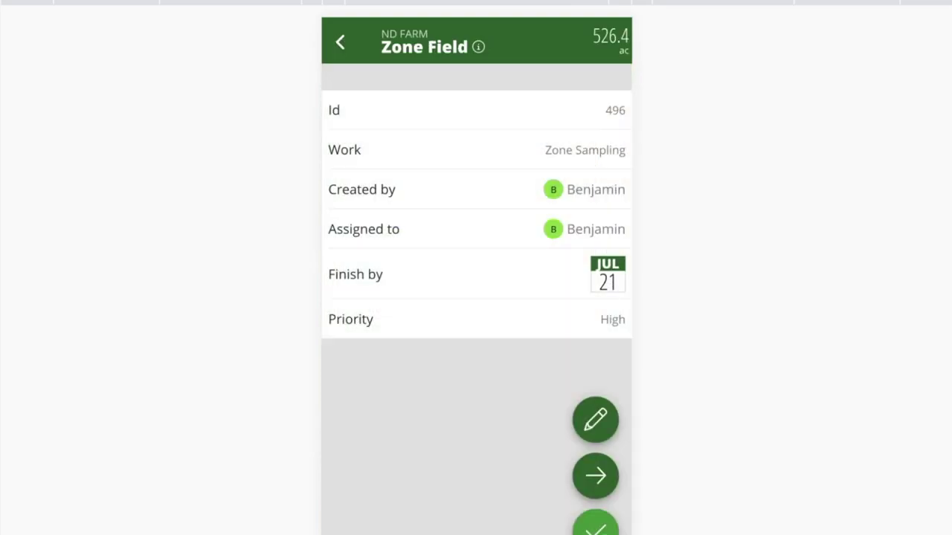
click(595, 526)
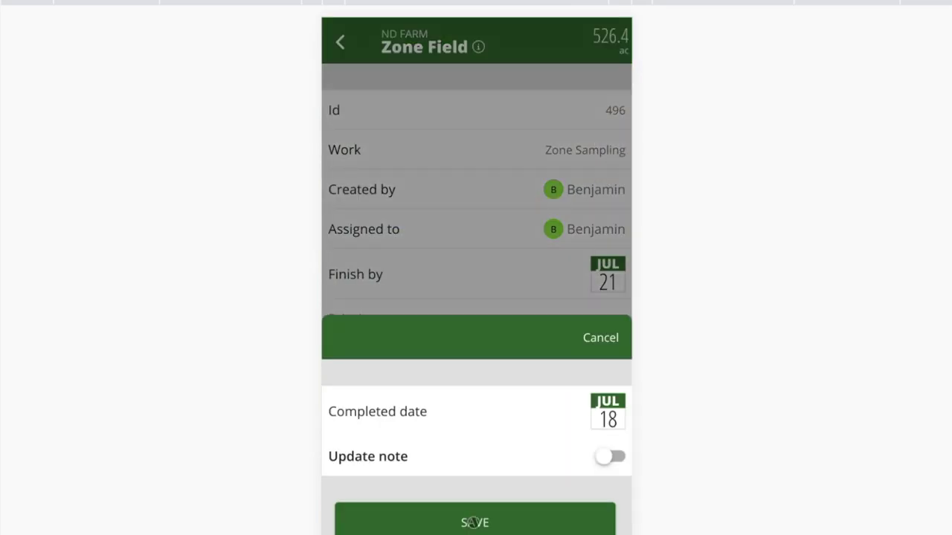
click(473, 522)
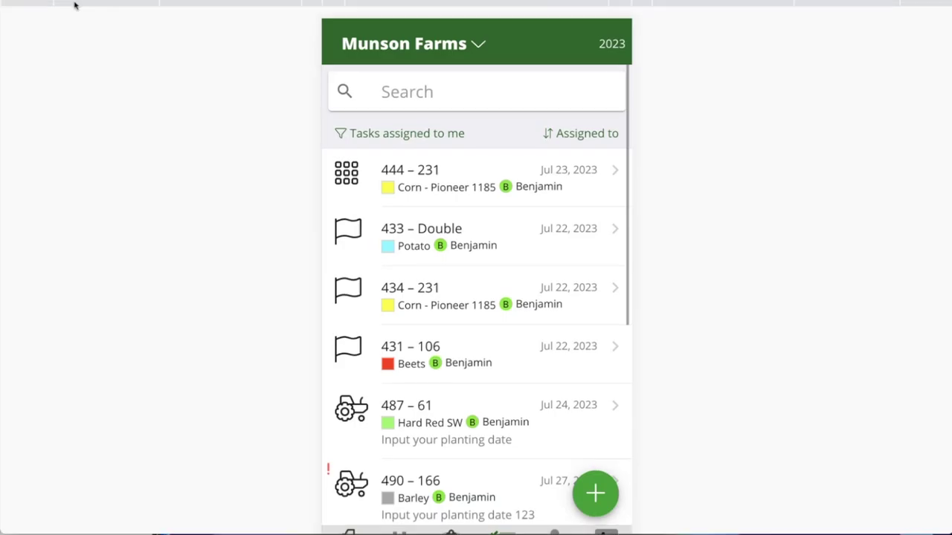
- Switch to the FarmQA Controller web app, open the Work task list and display the Completed work view
click(137, 2)
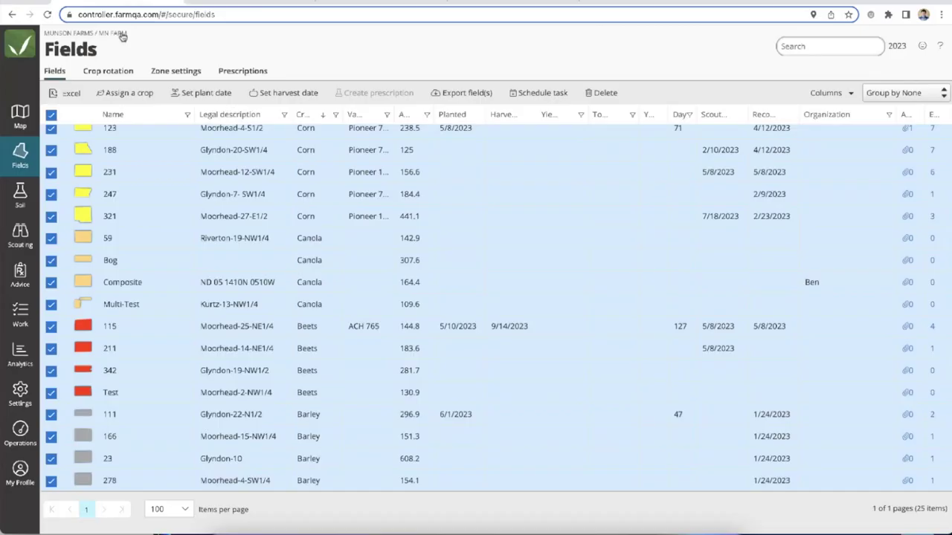
click(20, 315)
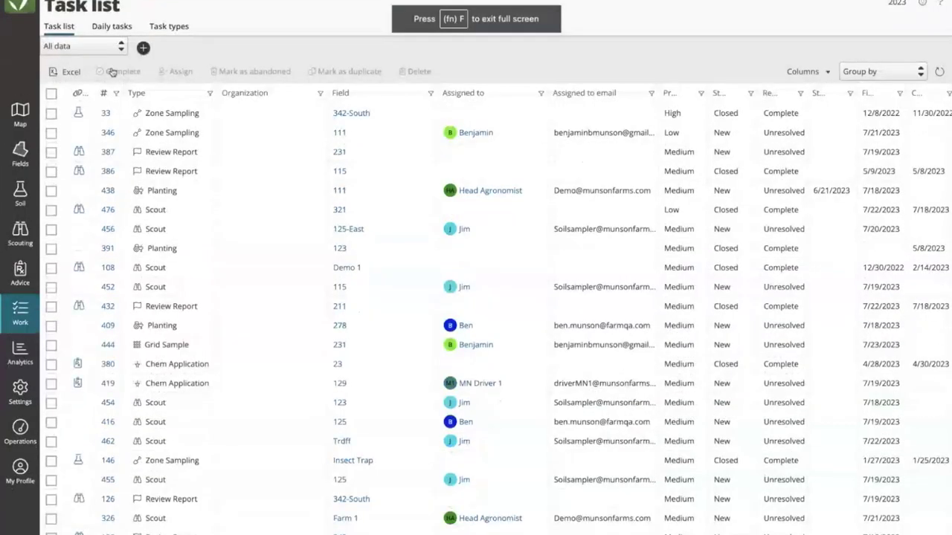
click(86, 48)
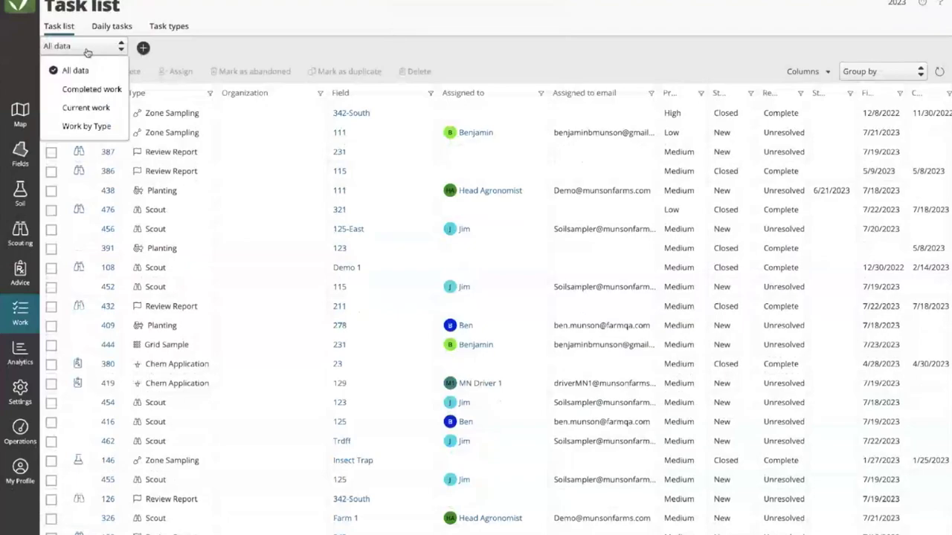
click(86, 97)
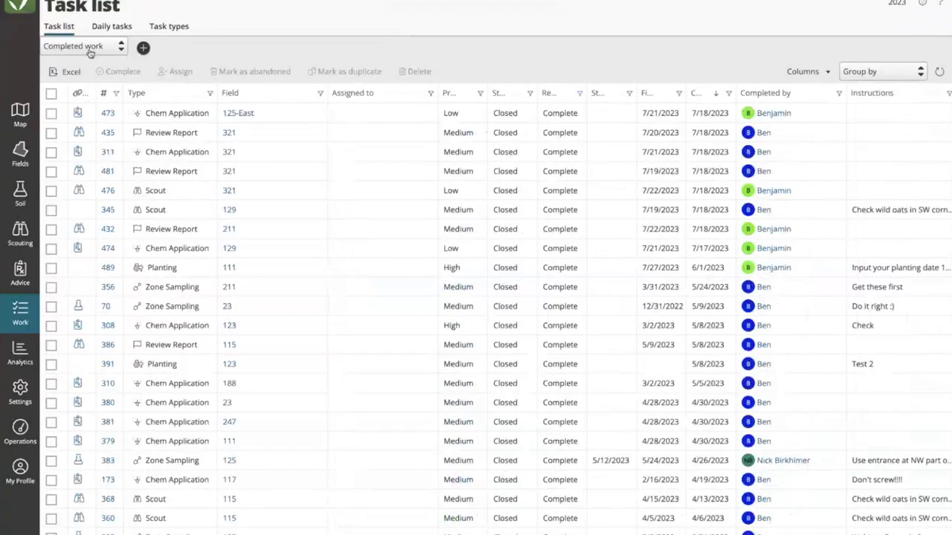
- Change the task list to the Current work view and widen its task number column
click(94, 46)
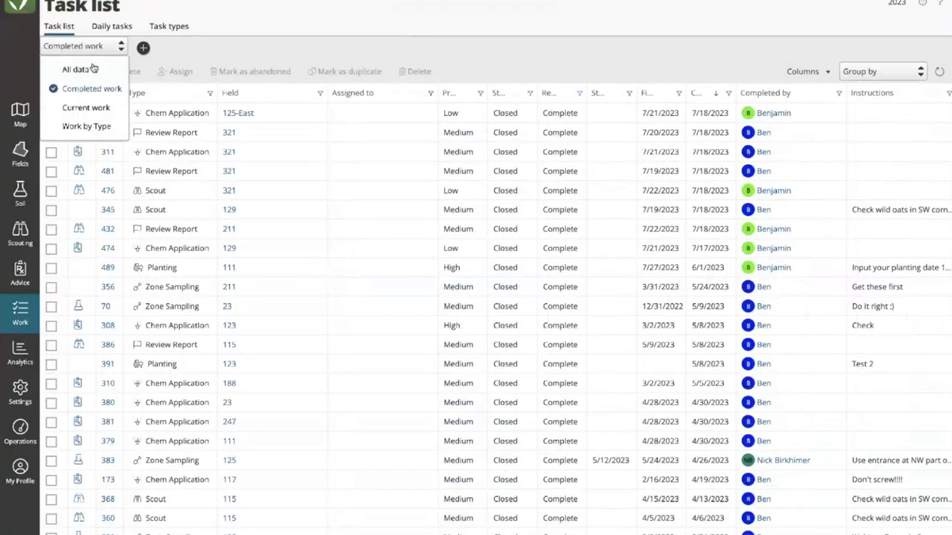
click(94, 106)
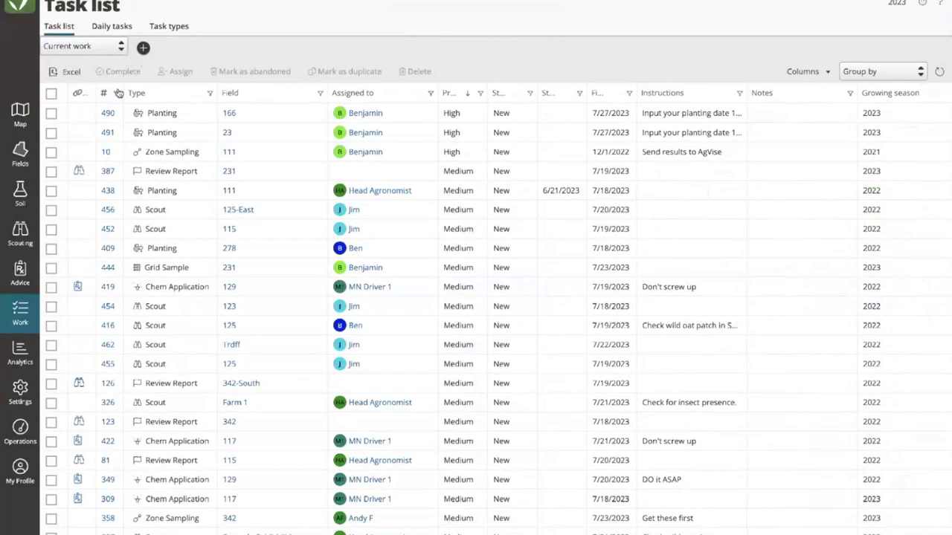
drag(123, 92, 141, 91)
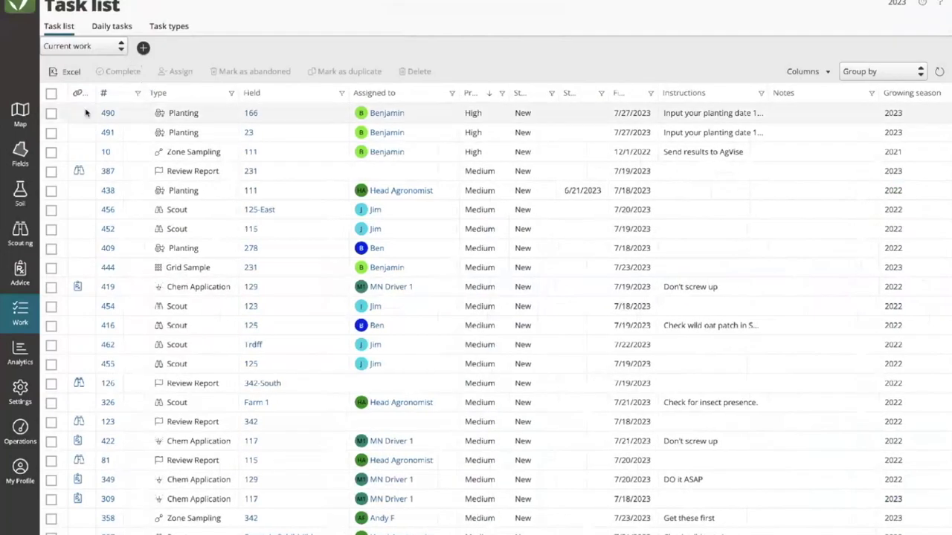
- Select the first five tasks in the list and open their bulk assignment, view the available assignees and cancel it
click(52, 113)
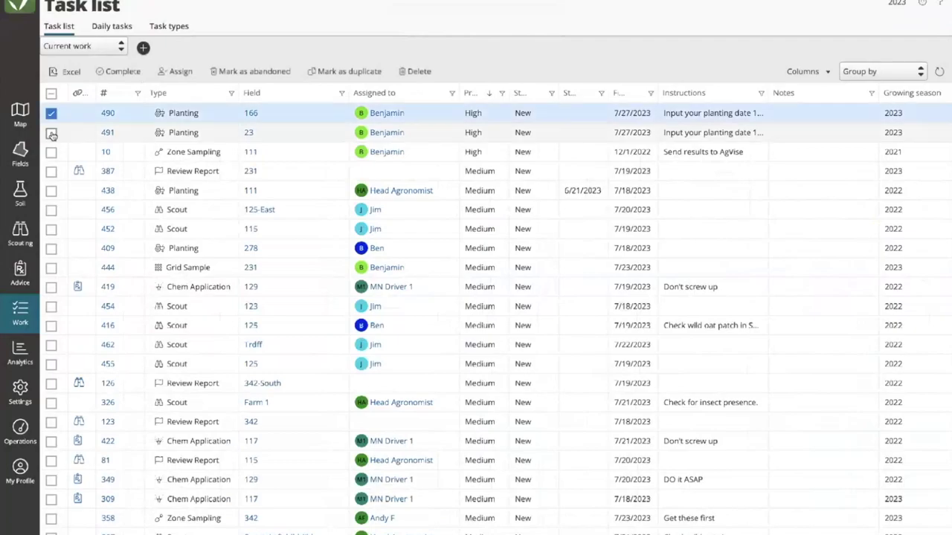
click(51, 133)
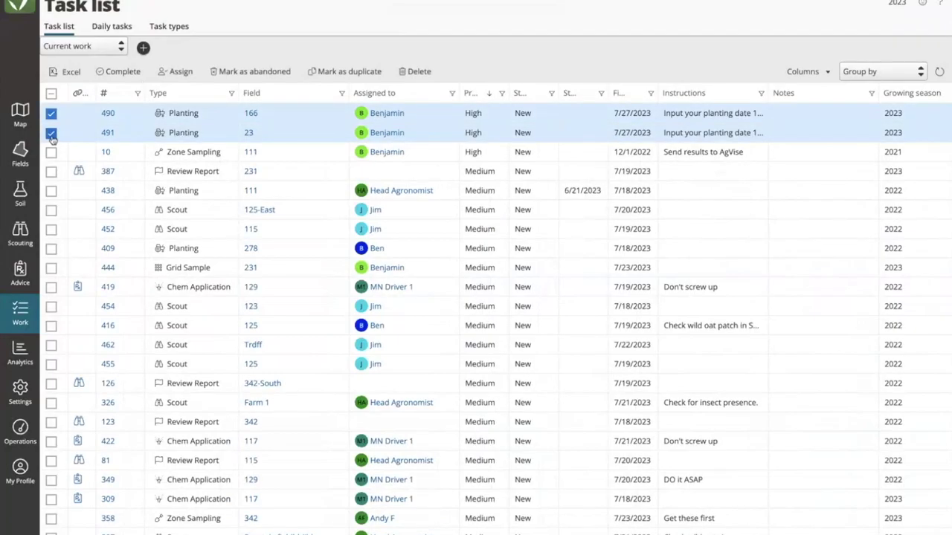
click(52, 151)
click(51, 171)
click(51, 190)
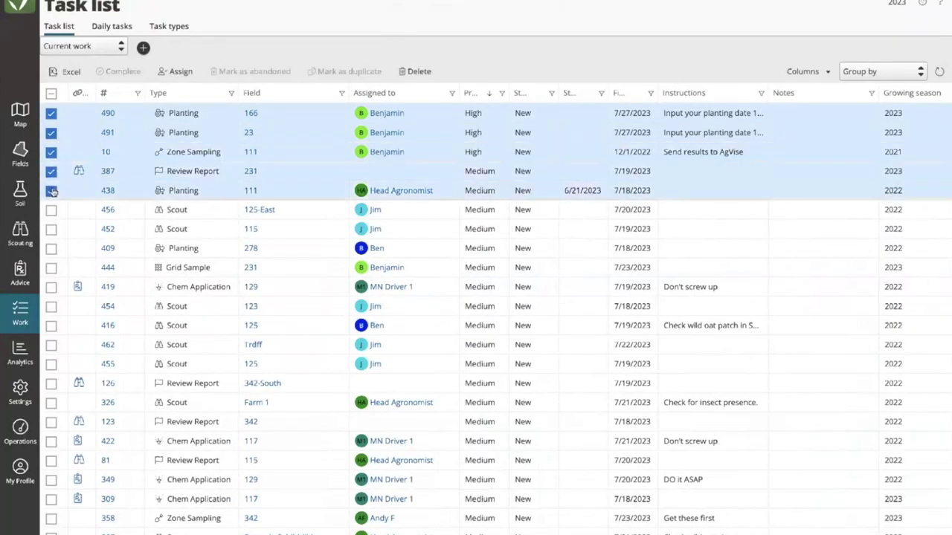
click(177, 71)
click(472, 61)
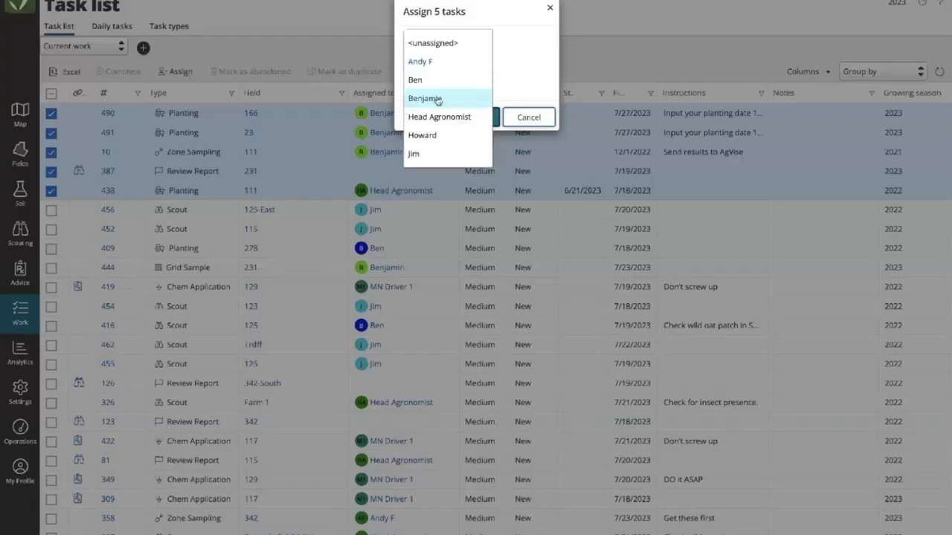
click(551, 11)
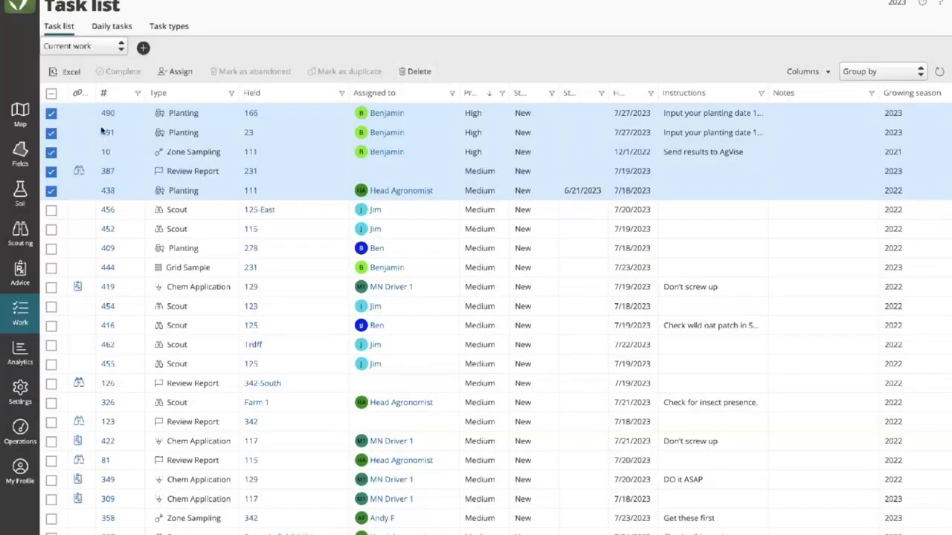
- Deselect the first five tasks in the task list
click(50, 113)
click(51, 132)
click(50, 152)
click(50, 171)
click(51, 191)
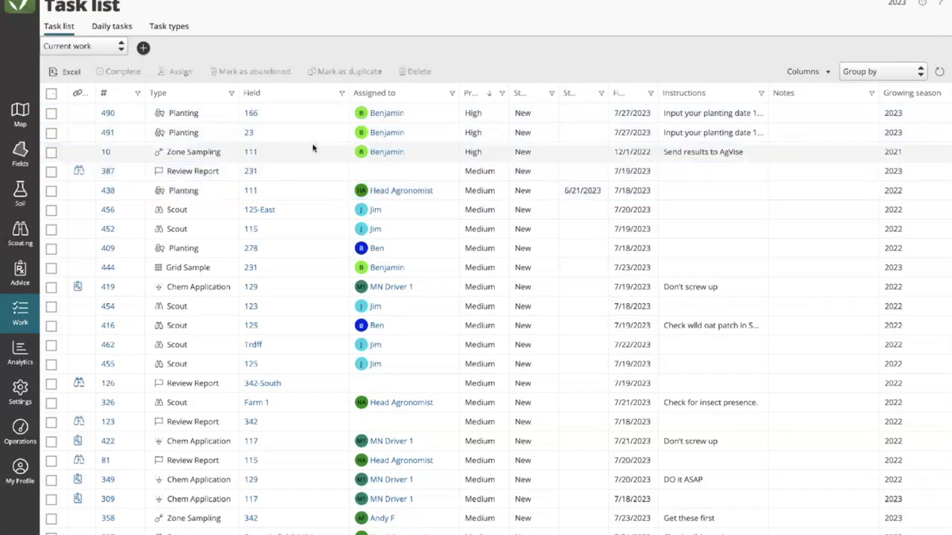
- Group the Current work task list by priority
click(877, 73)
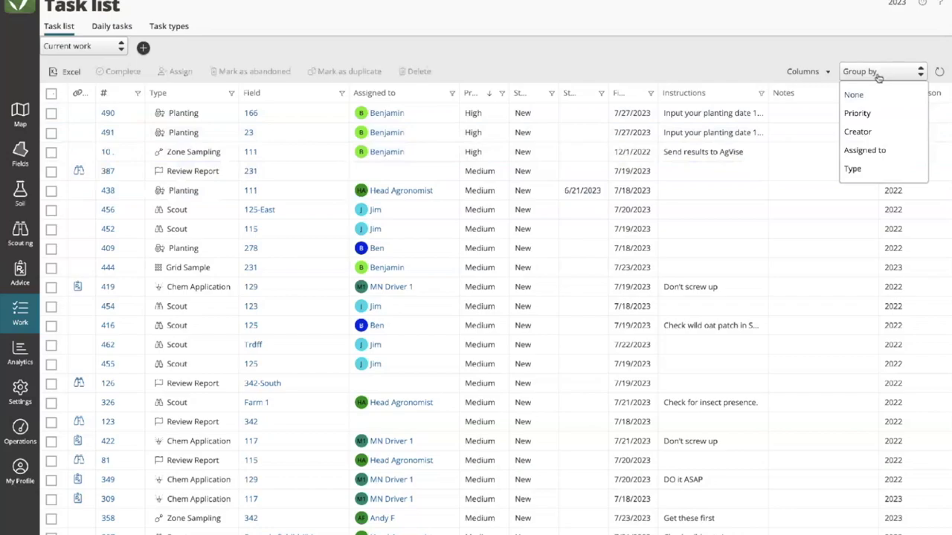
click(862, 113)
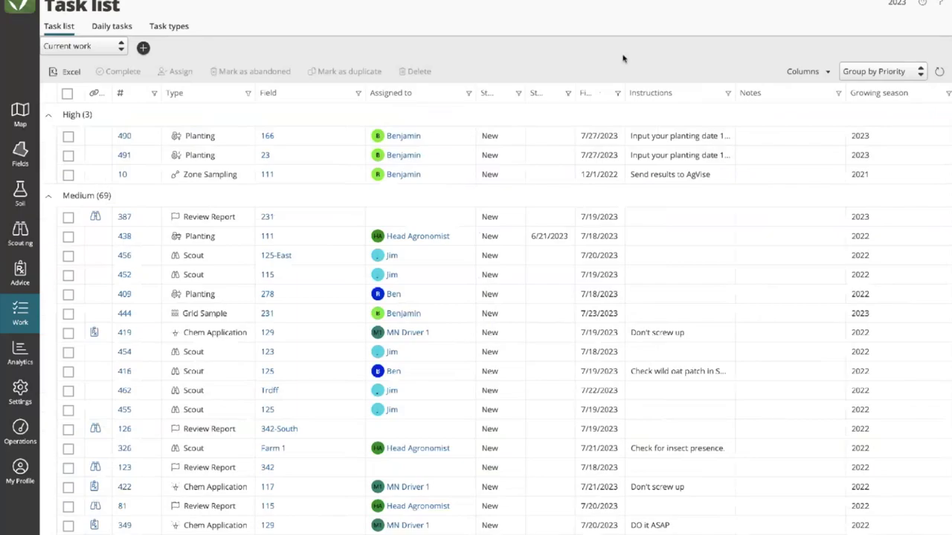
click(868, 68)
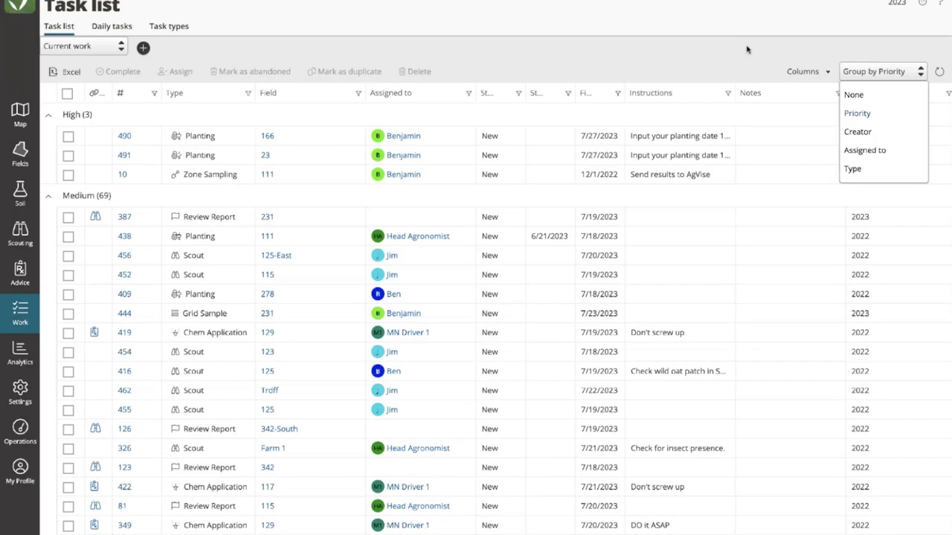
click(214, 50)
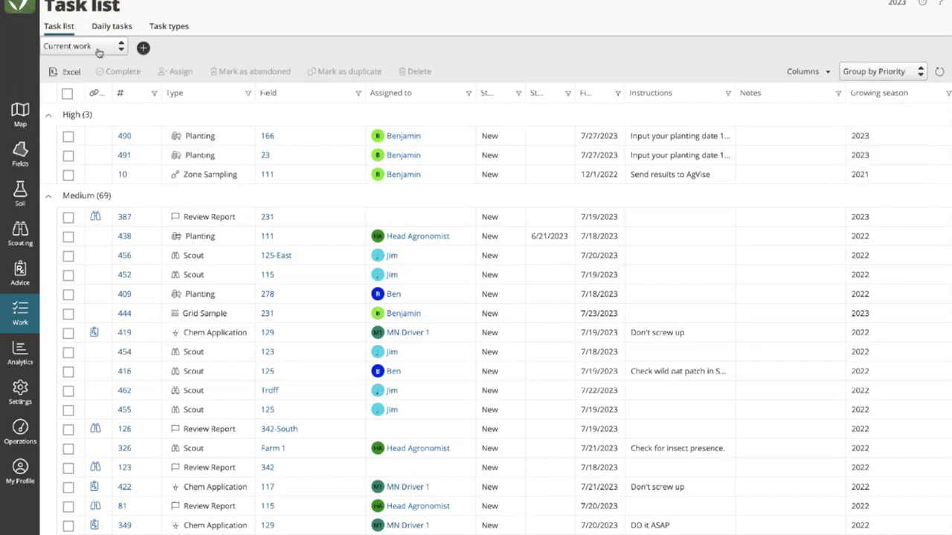
- Create a task list view named Completed Sampling with grouping set to None and save it
click(108, 51)
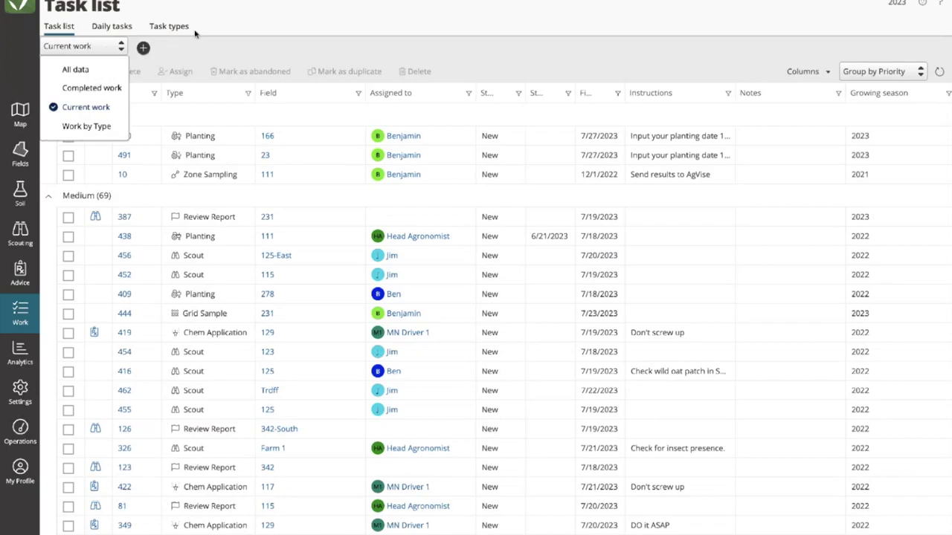
click(144, 49)
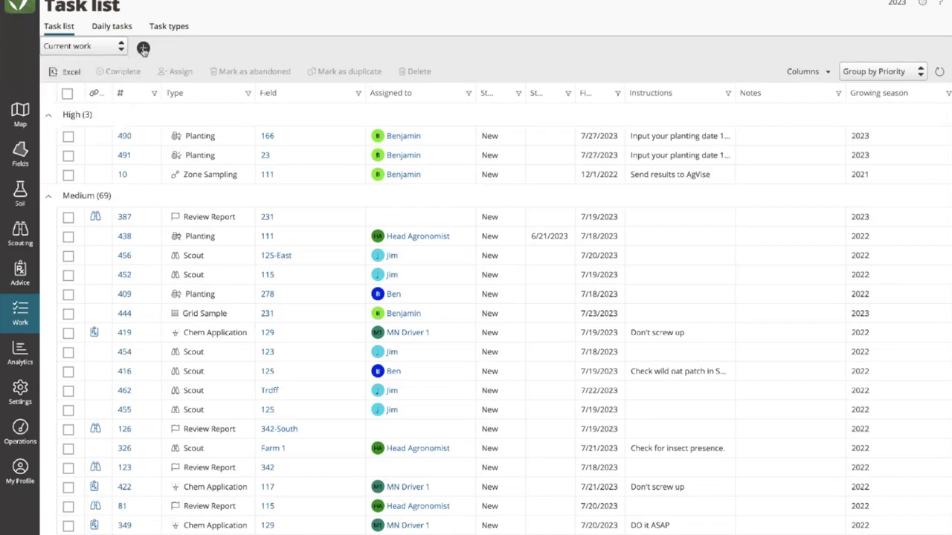
click(144, 49)
click(106, 45)
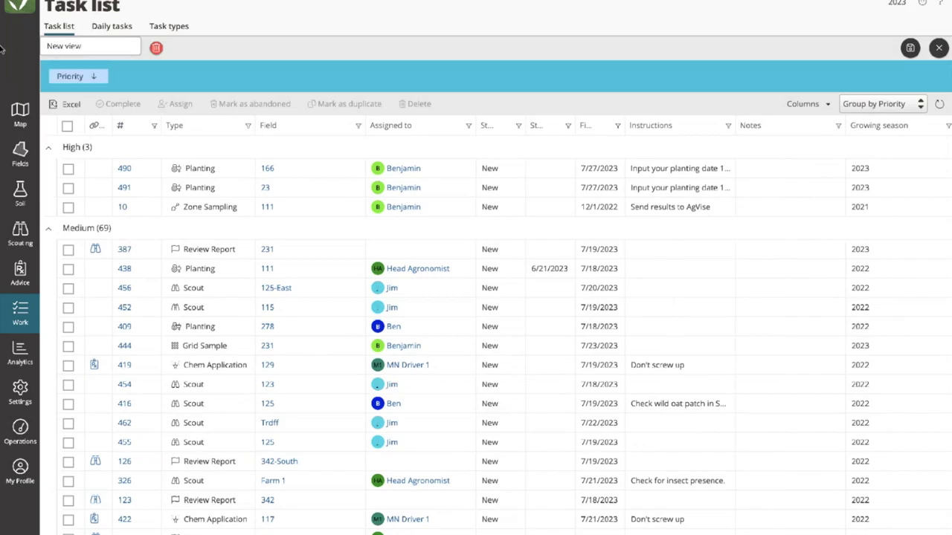
key(ctrl+a)
text(Completed Sampling)
click(876, 103)
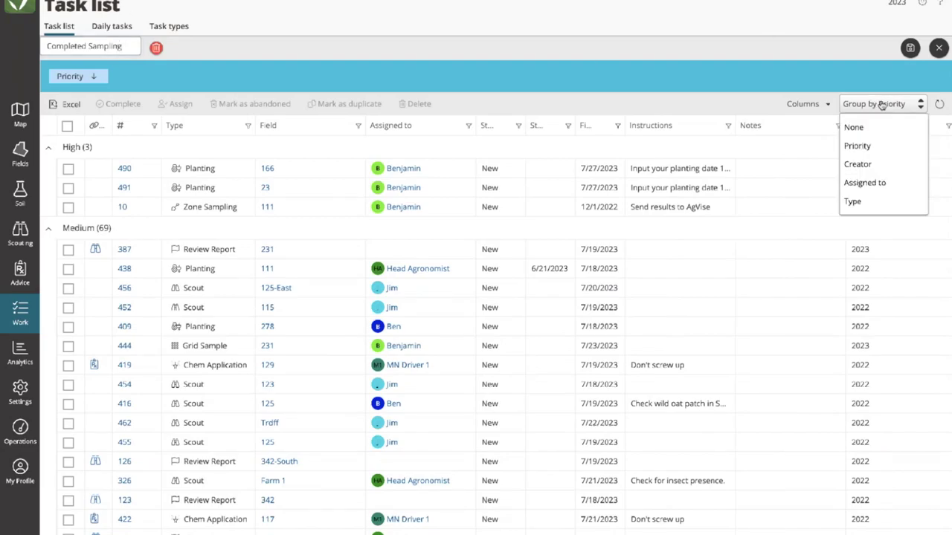
click(855, 126)
click(910, 49)
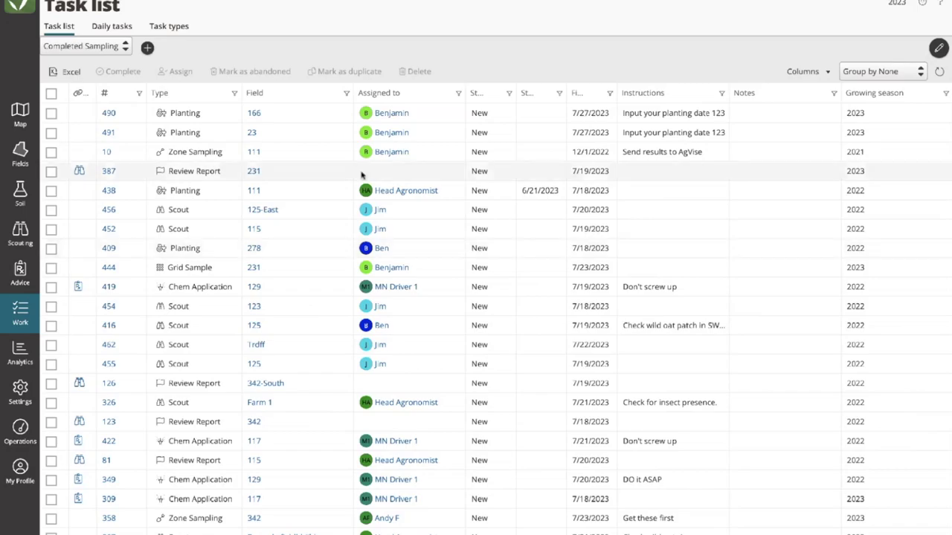
- Add the Completed by, Sample count, Legal description and Area (ac) columns to the view and remove Instructions and Notes
click(804, 72)
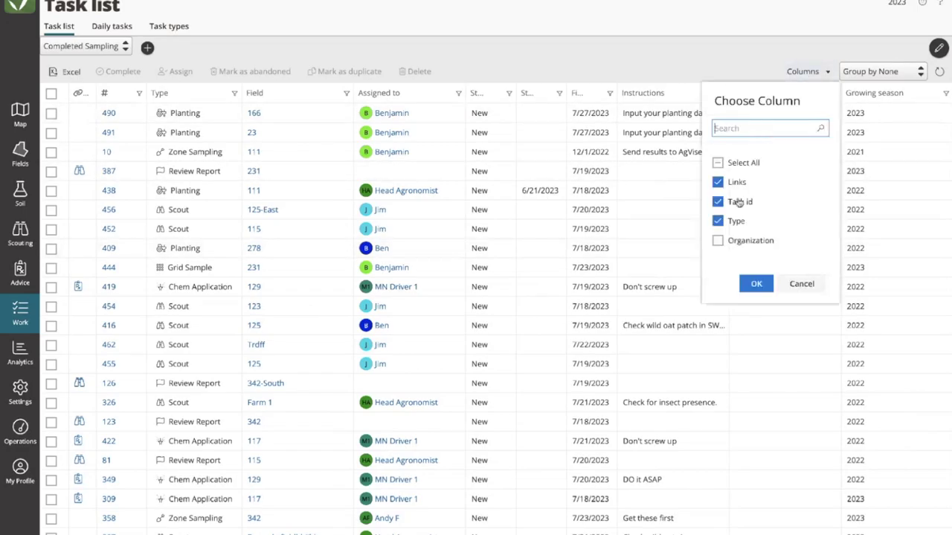
scroll(736, 204, down, 3)
scroll(729, 206, down, 2)
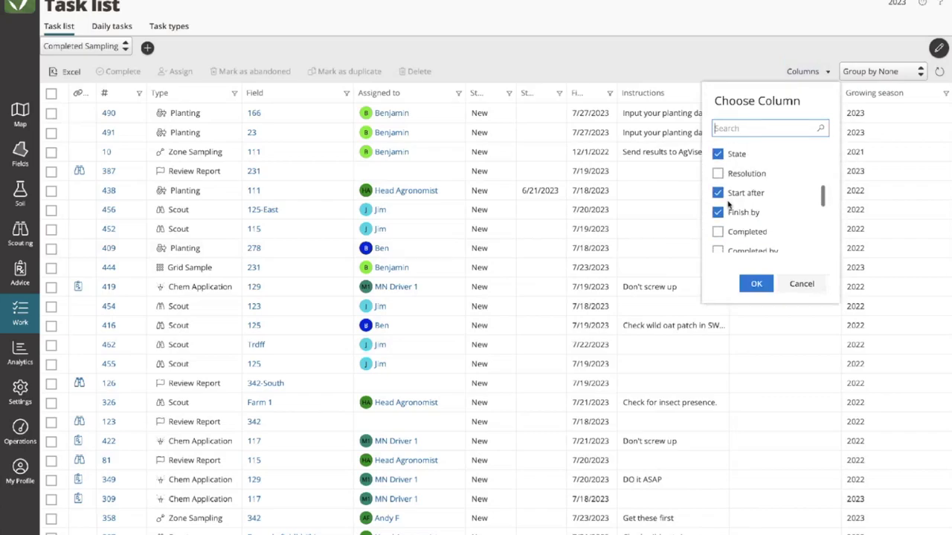
scroll(728, 206, down, 4)
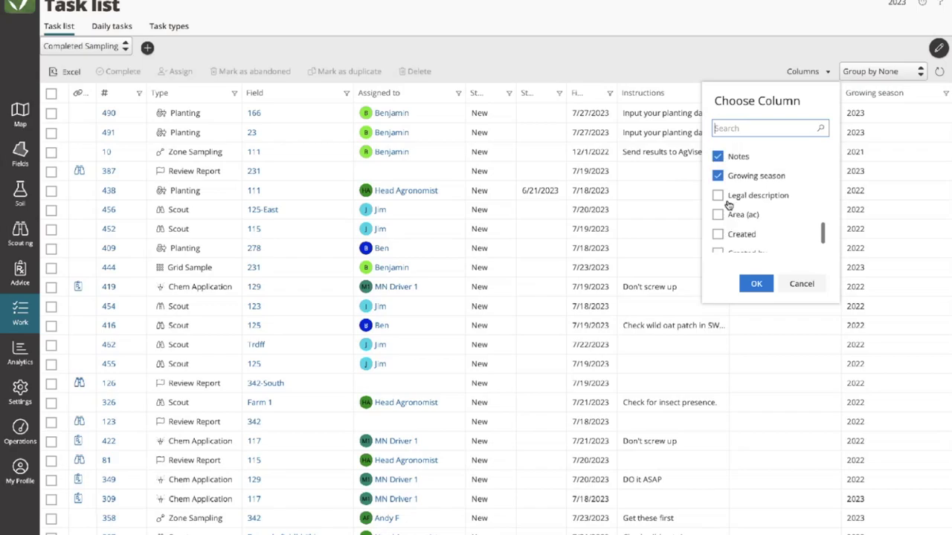
scroll(729, 205, down, 1)
click(718, 182)
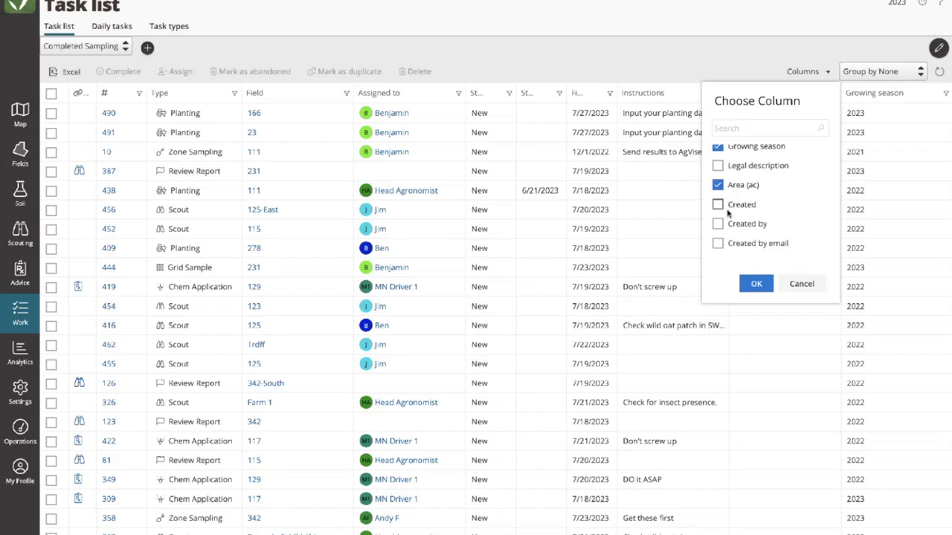
scroll(728, 218, up, 3)
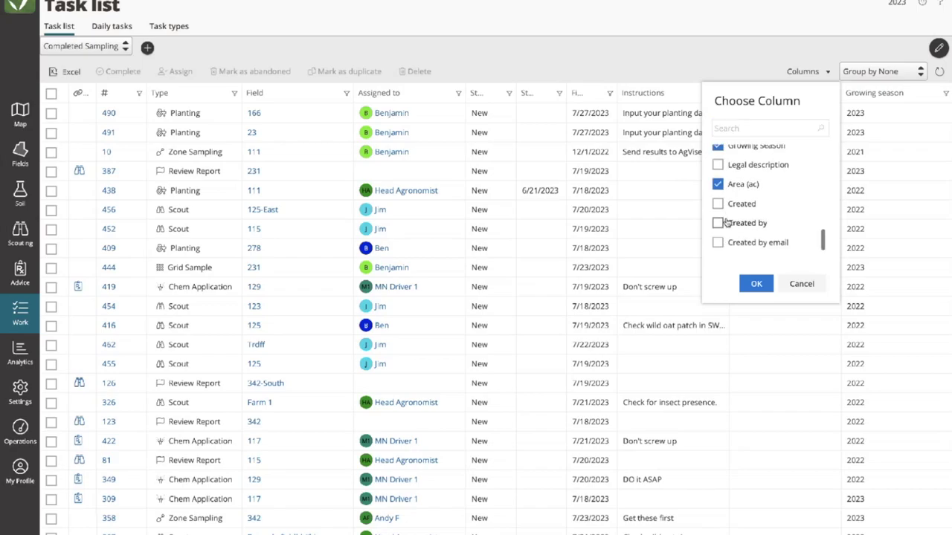
scroll(726, 222, up, 2)
click(720, 224)
click(718, 205)
click(717, 185)
scroll(719, 186, up, 1)
click(718, 167)
click(756, 284)
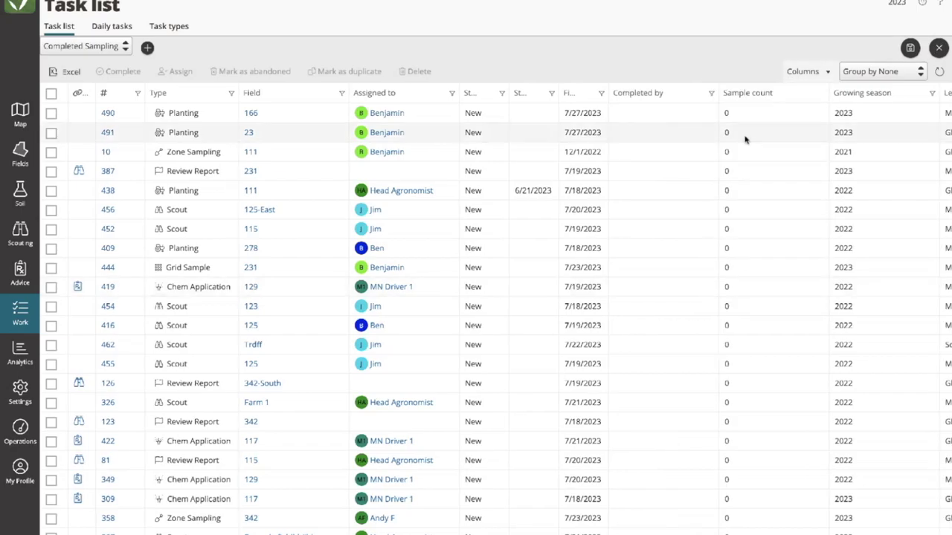
- Filter the task type to equal Zone Sampling, Composite Sampling and Grid Sample
scroll(772, 191, right, 5)
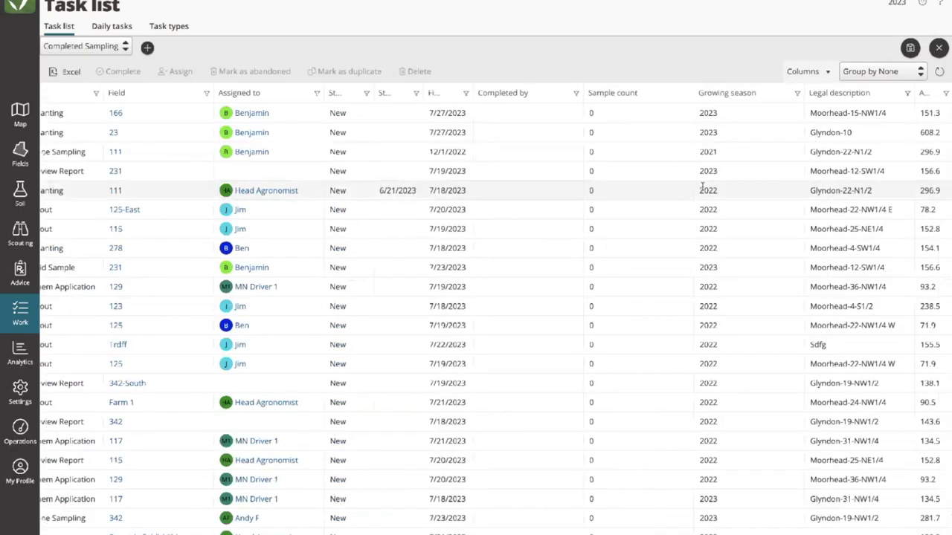
scroll(637, 207, left, 4)
scroll(638, 206, left, 1)
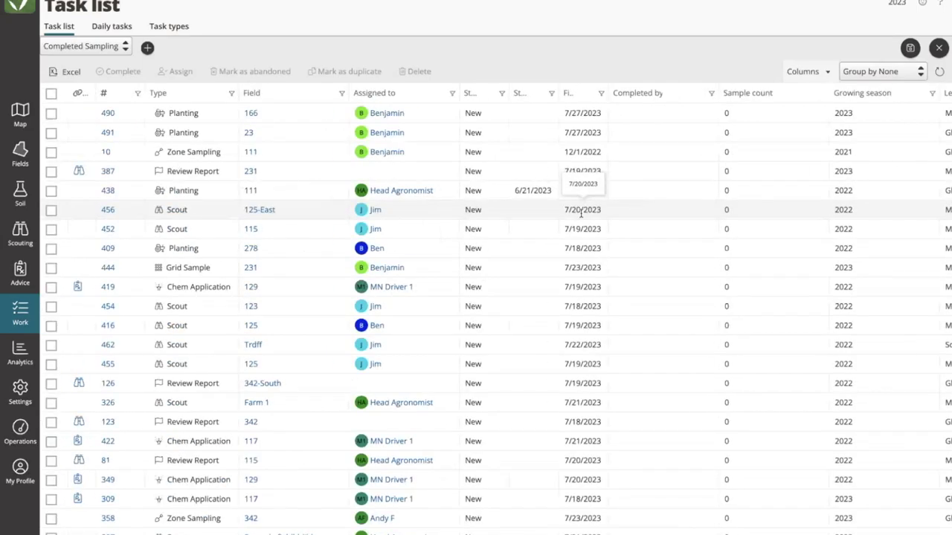
click(231, 93)
click(144, 153)
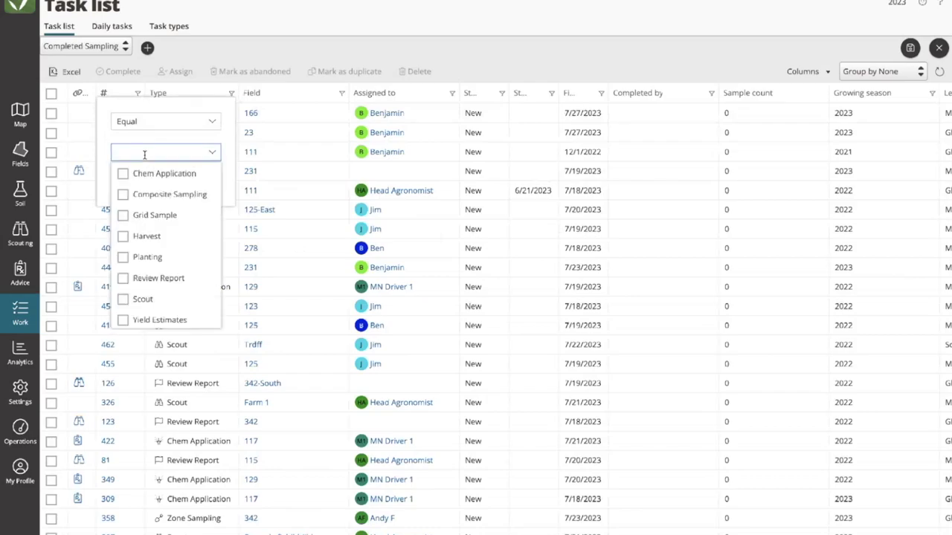
scroll(144, 219, down, 1)
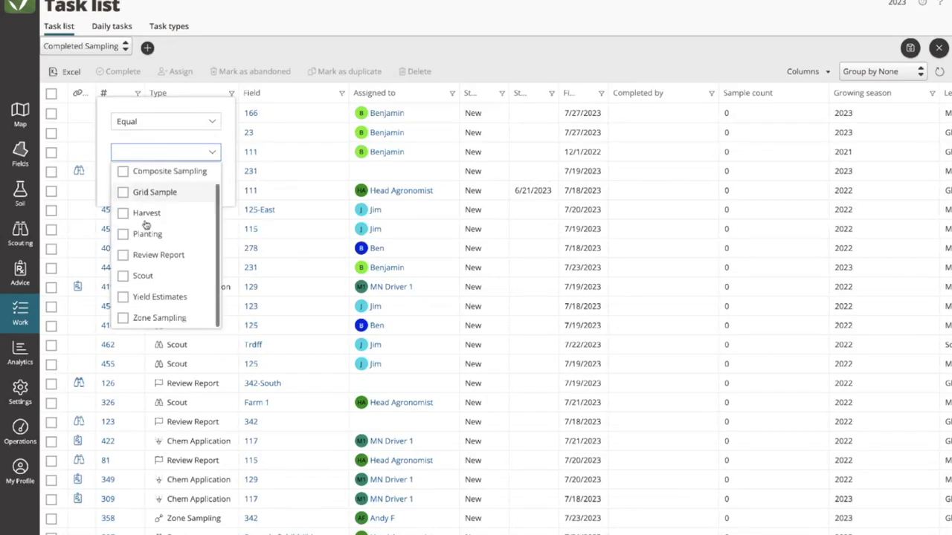
click(123, 318)
scroll(130, 305, up, 1)
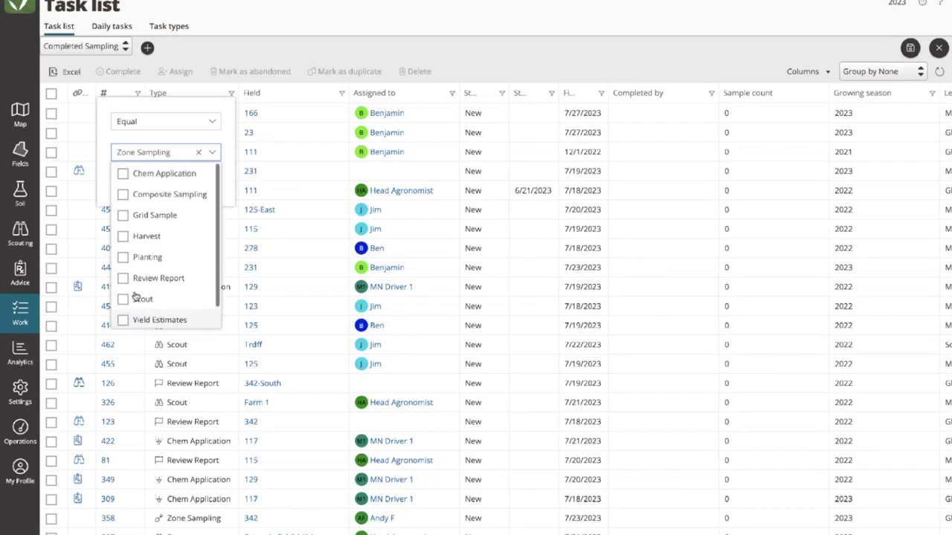
click(123, 195)
click(124, 214)
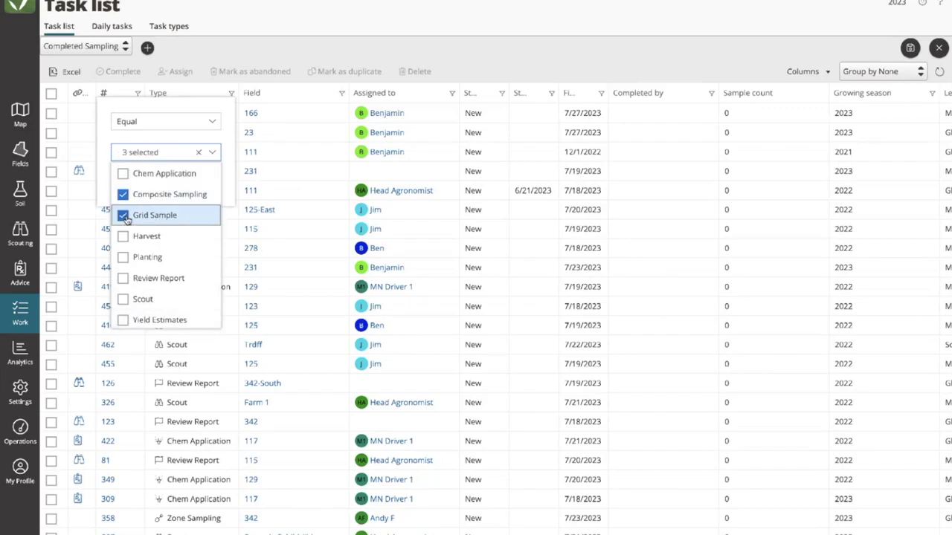
click(101, 187)
click(153, 187)
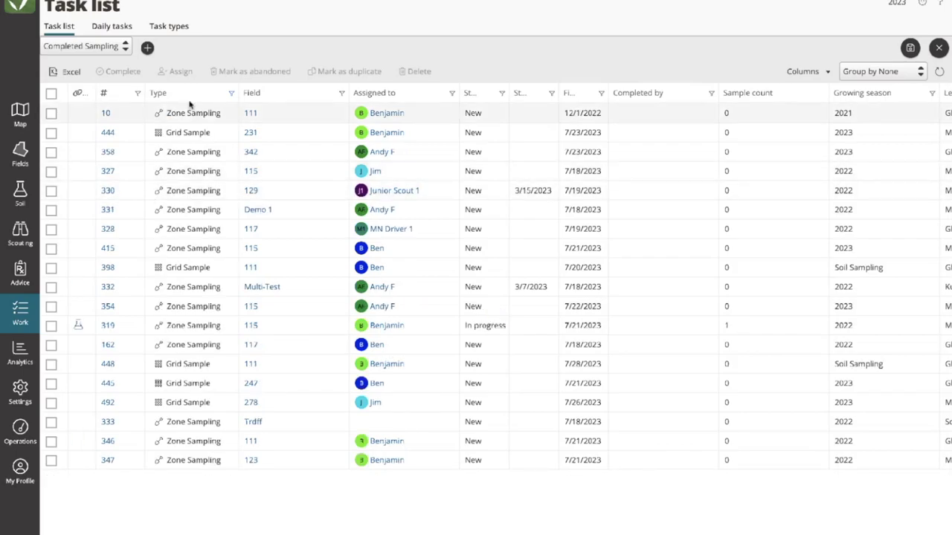
- Group the filtered tasks by type and save the changes to the Completed Sampling view
click(881, 72)
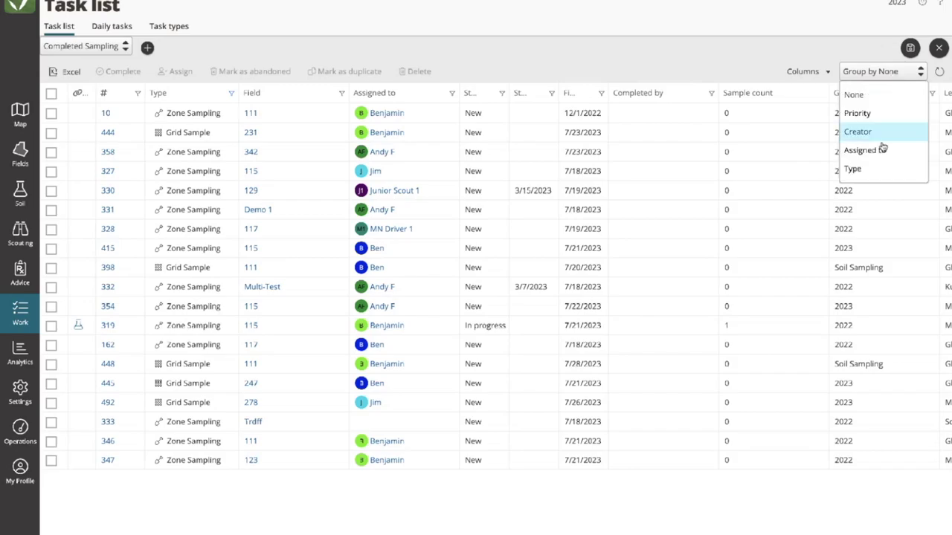
click(868, 168)
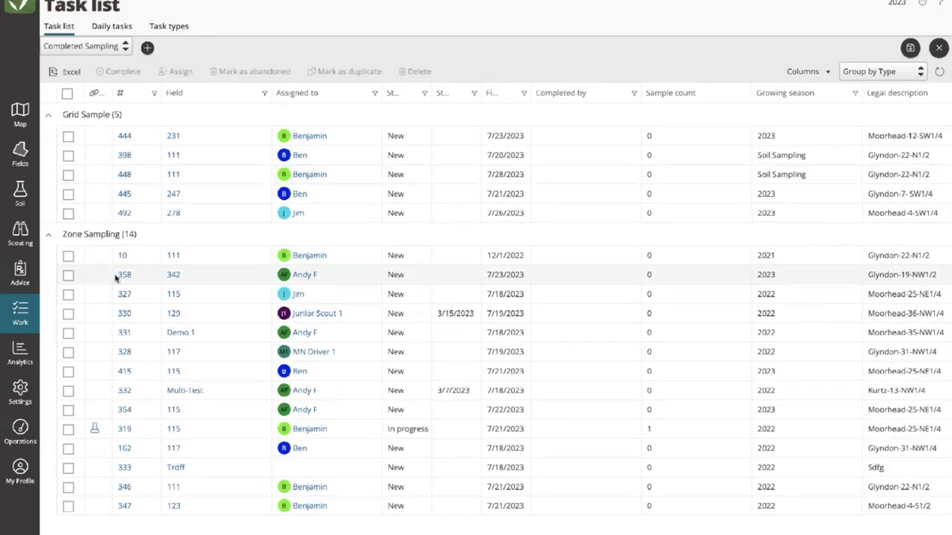
click(911, 49)
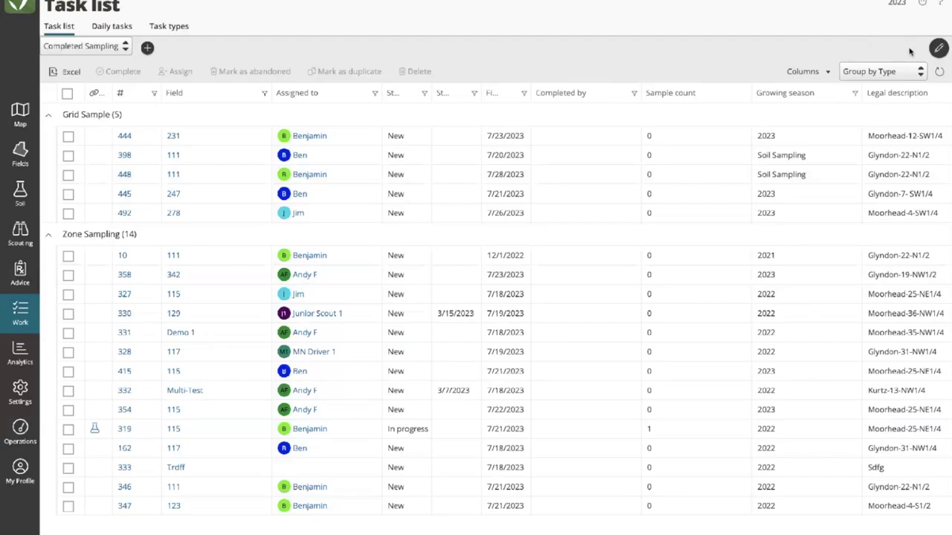
- Reload the task list with the Completed Sampling view, export it to a spreadsheet and switch to the exported file in Excel
click(112, 28)
click(68, 28)
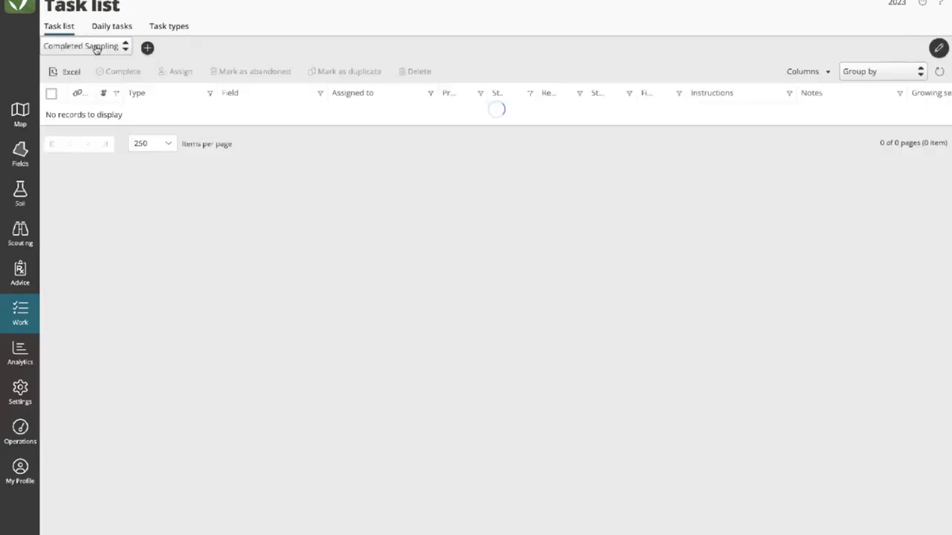
click(95, 49)
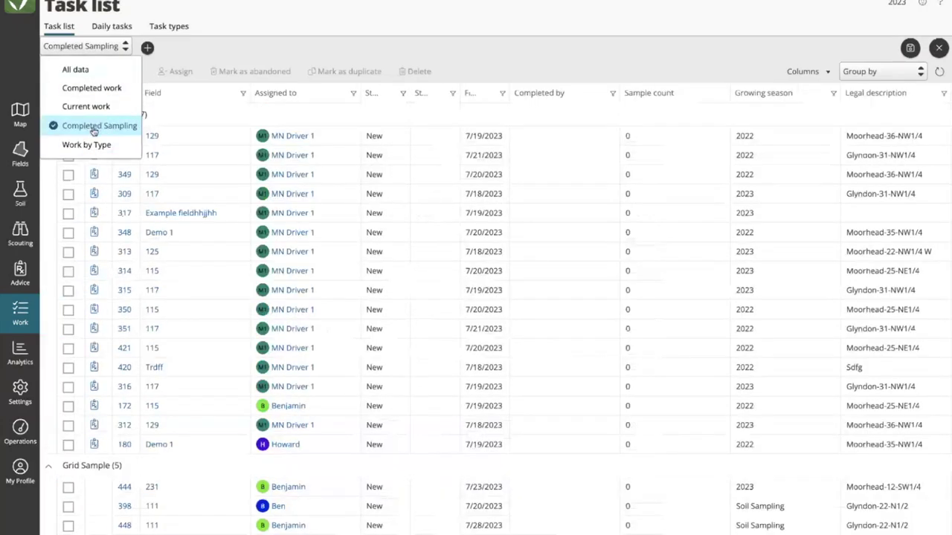
click(250, 35)
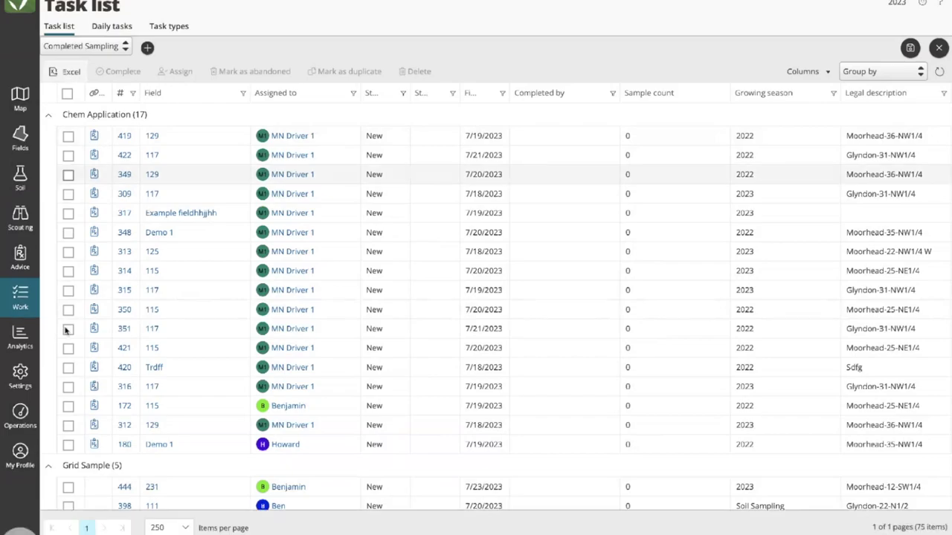
key(ctrl+Left)
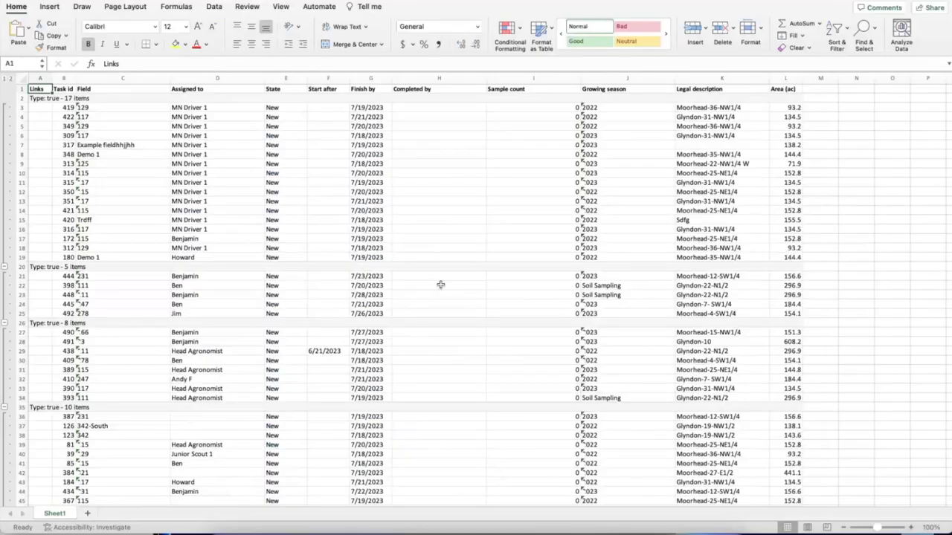
- Select the Area (ac) values of the first task group in the exported sheet
drag(793, 109, 792, 257)
click(791, 266)
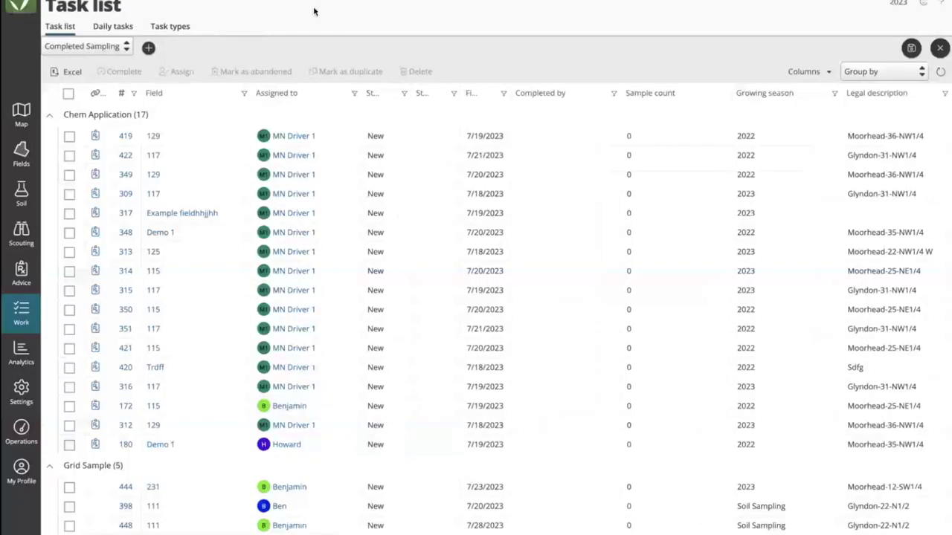
- Switch back to the FarmQA task list, apply the Work by Type view and look over its grouped tasks
click(119, 48)
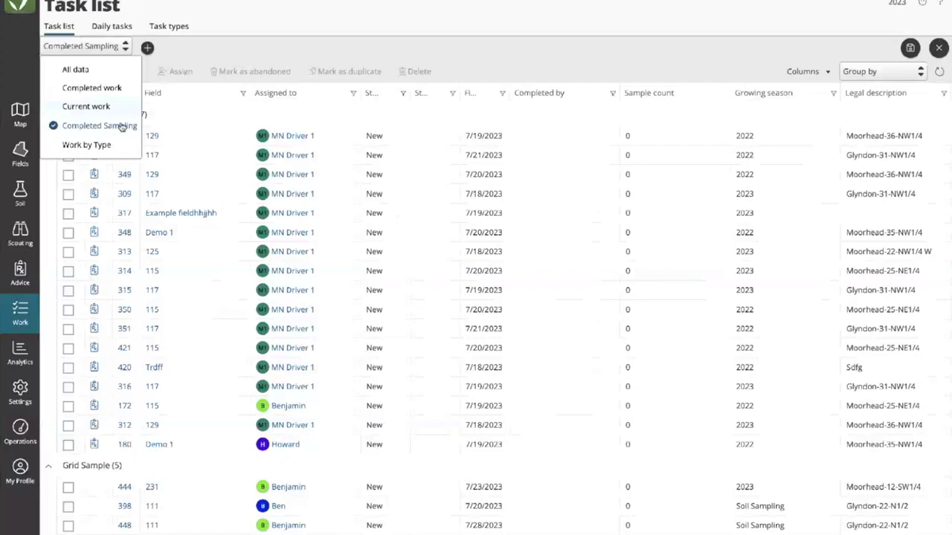
click(96, 144)
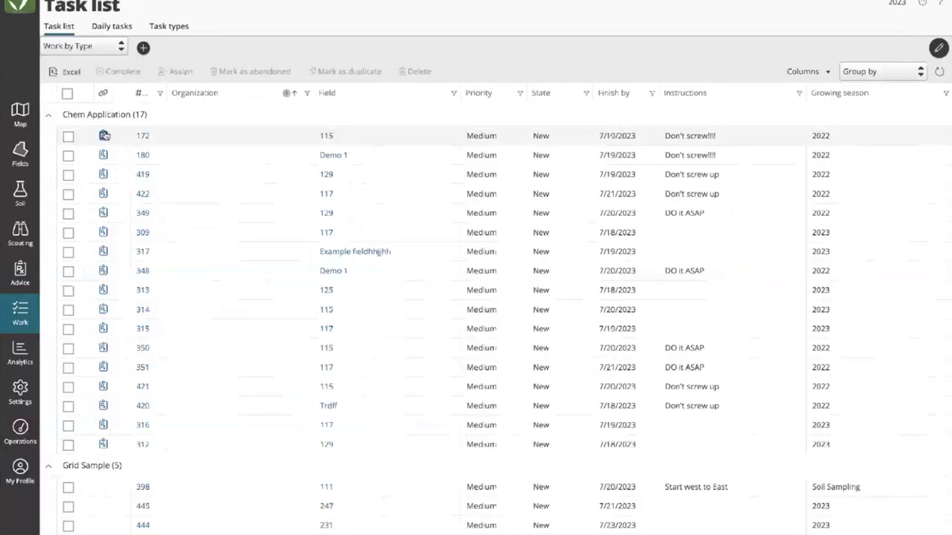
scroll(133, 220, down, 1)
scroll(130, 233, down, 2)
scroll(130, 233, up, 3)
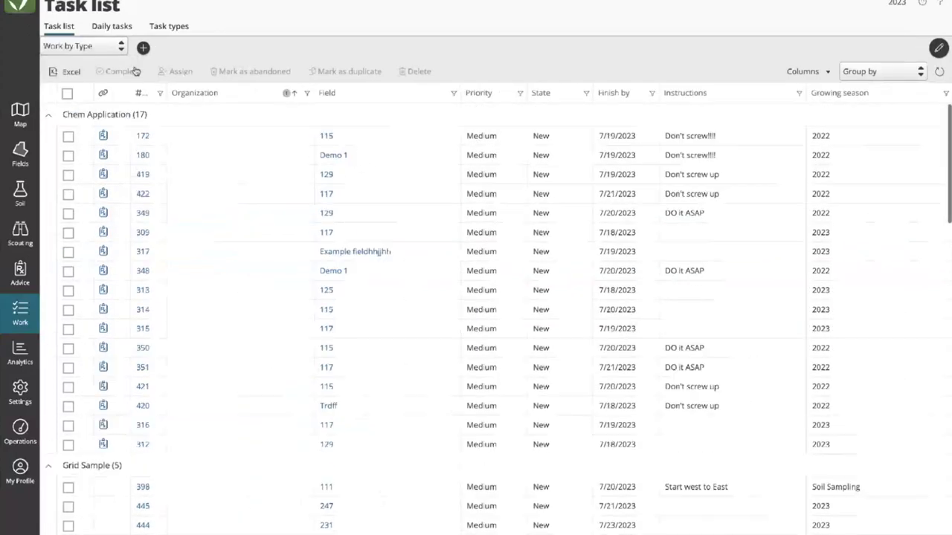
- Start a new task list view, group the tasks by Assigned to and look through the groups
click(142, 47)
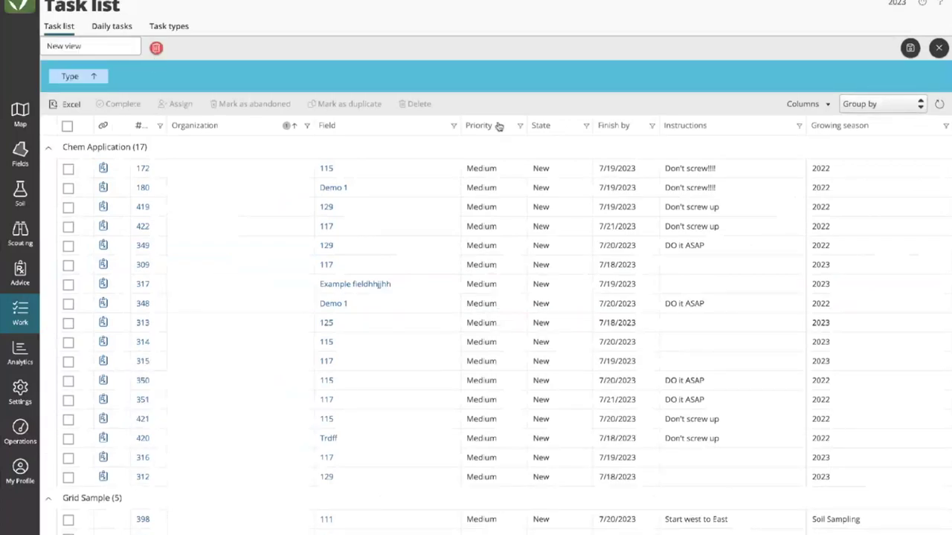
click(877, 108)
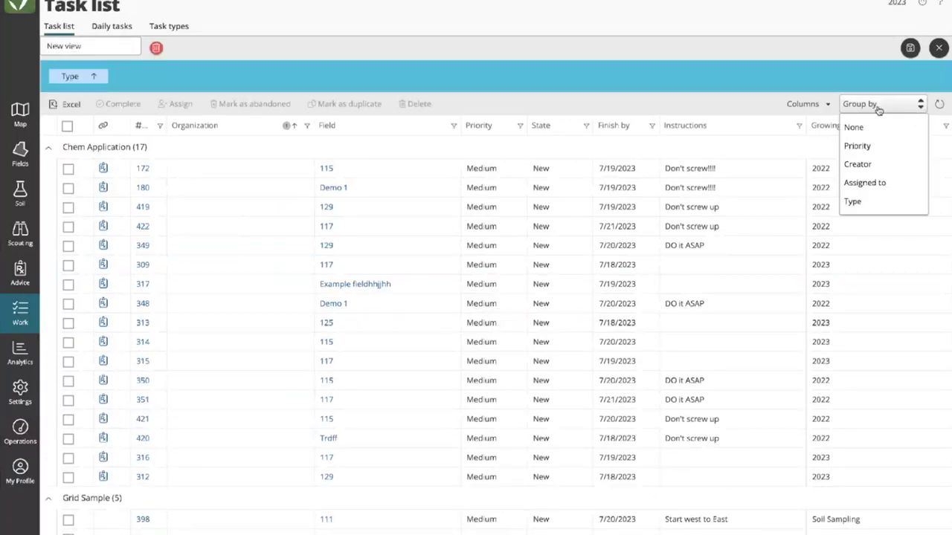
click(873, 189)
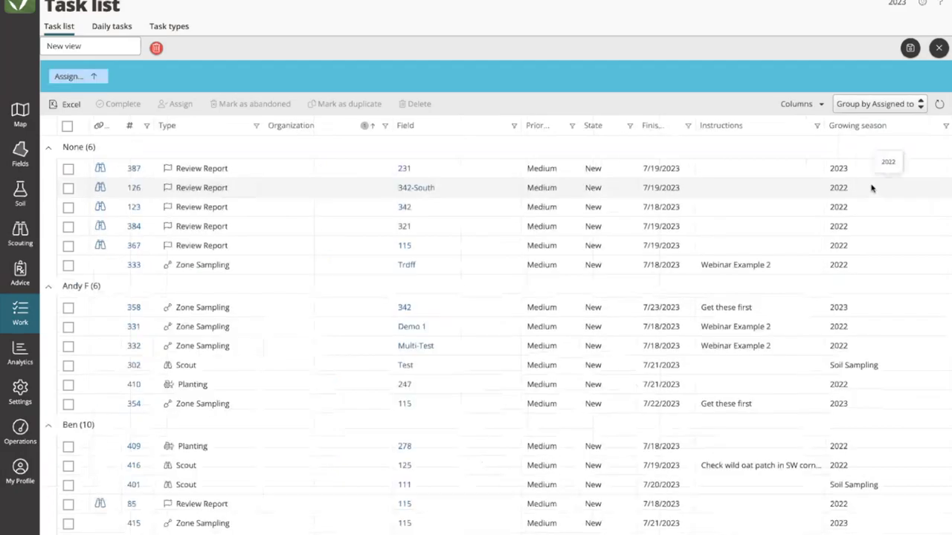
scroll(712, 240, down, 3)
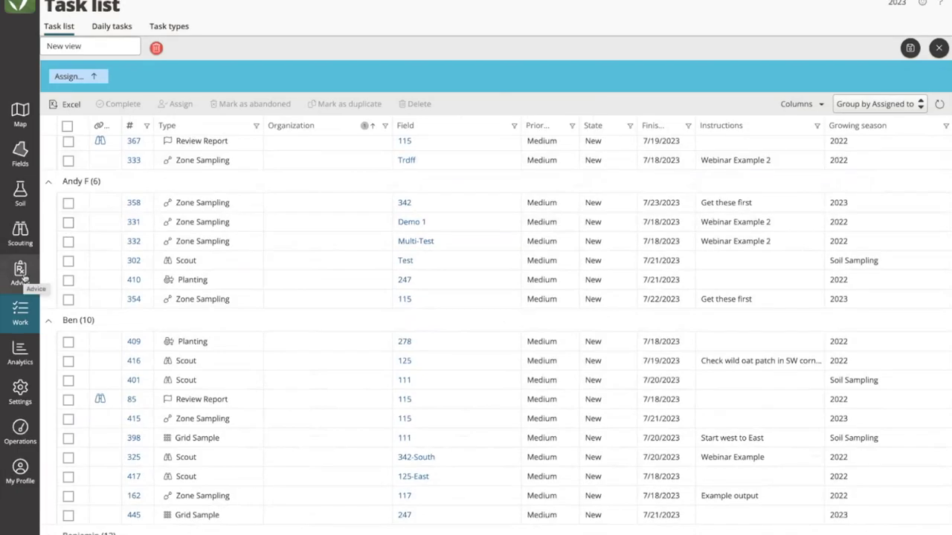
- Open the daily tasks board and browse the weeks before and after the week of 07/18/2023
click(113, 28)
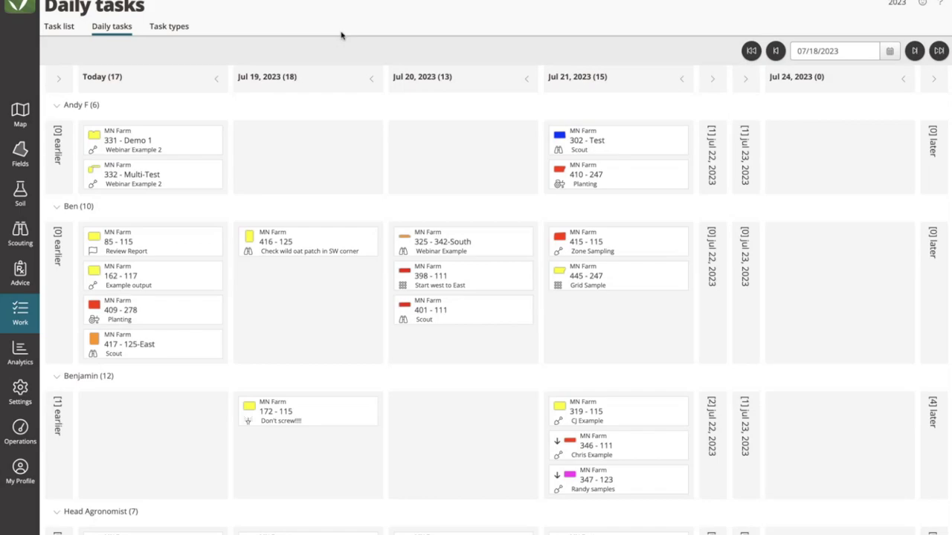
click(775, 51)
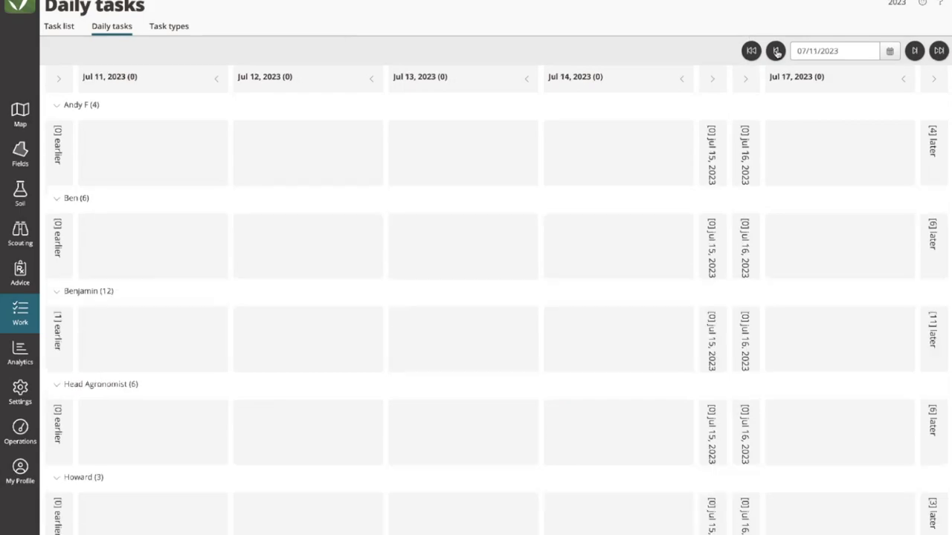
click(915, 50)
click(915, 50)
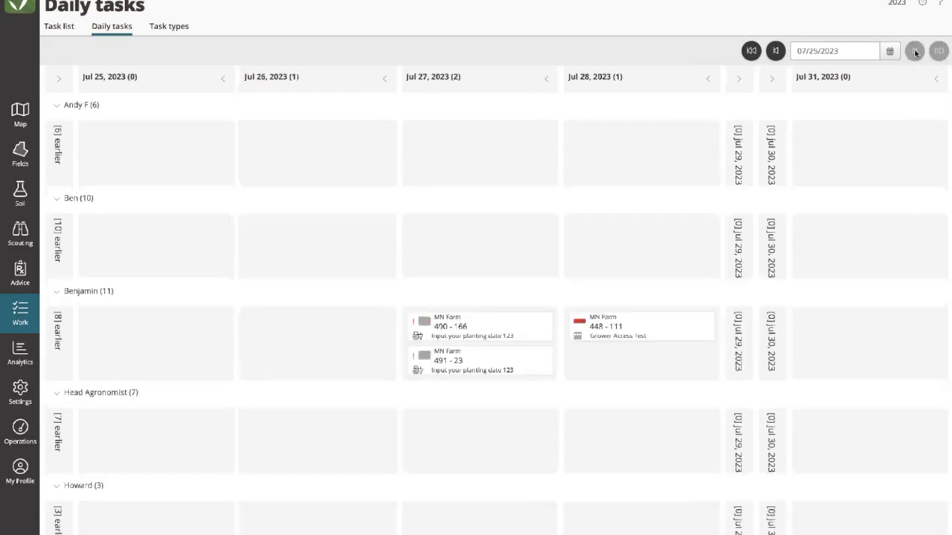
click(776, 51)
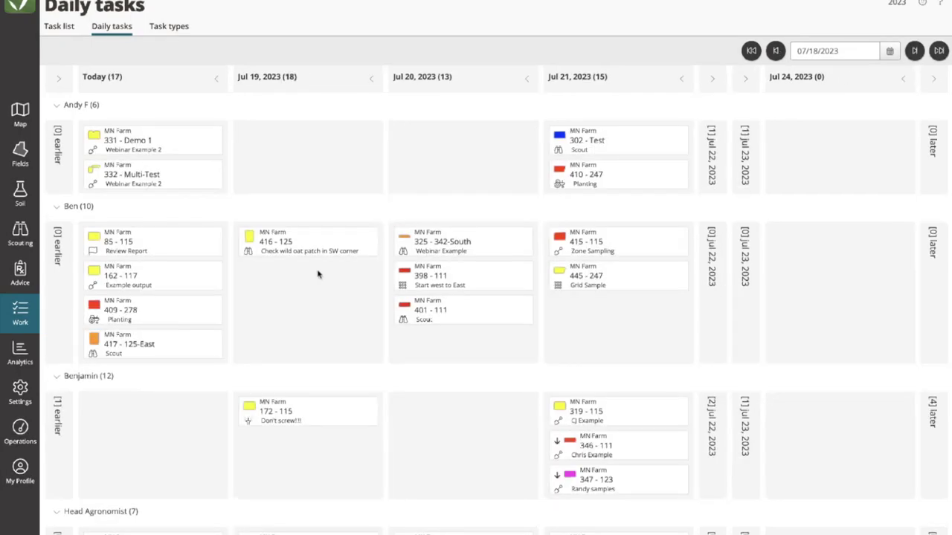
- Collapse every assignee group on the daily tasks board except Unassigned
click(57, 108)
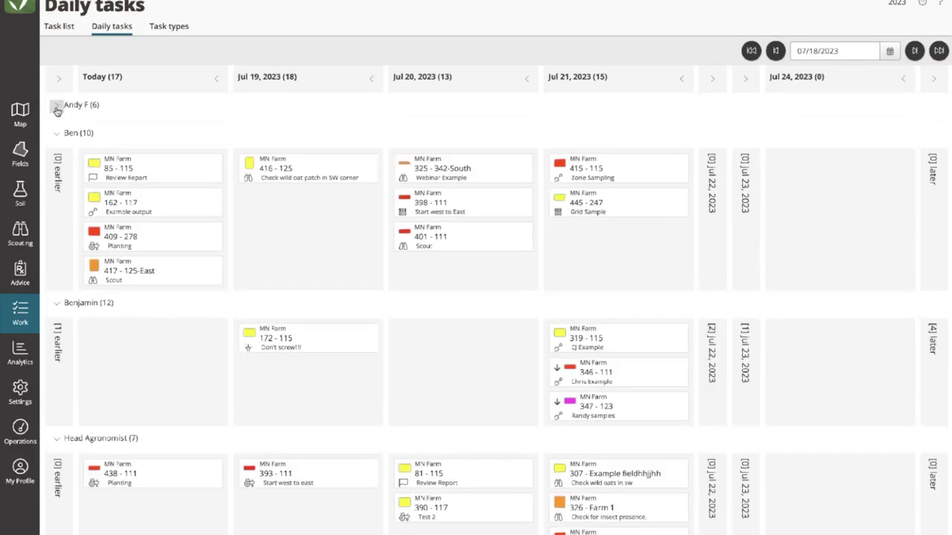
click(57, 133)
click(56, 161)
click(57, 189)
click(57, 217)
click(56, 245)
click(57, 273)
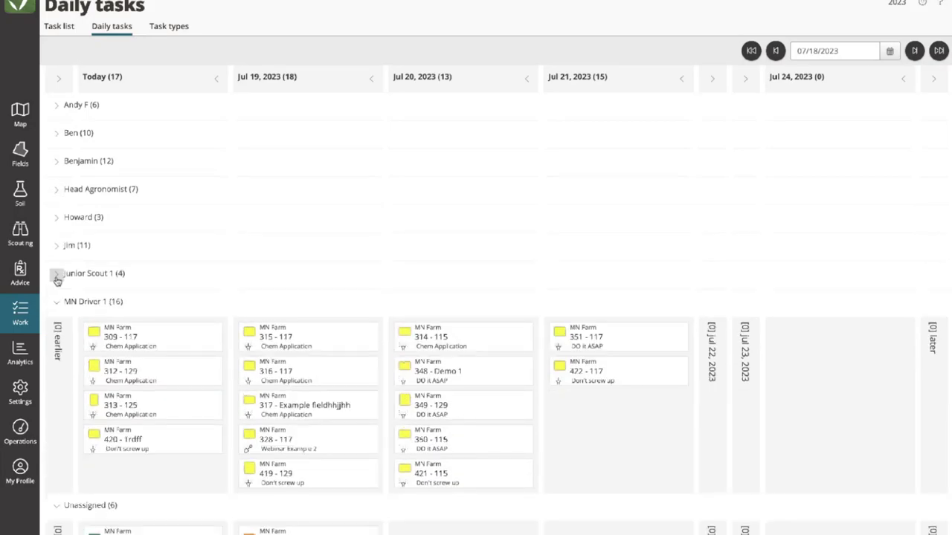
click(56, 301)
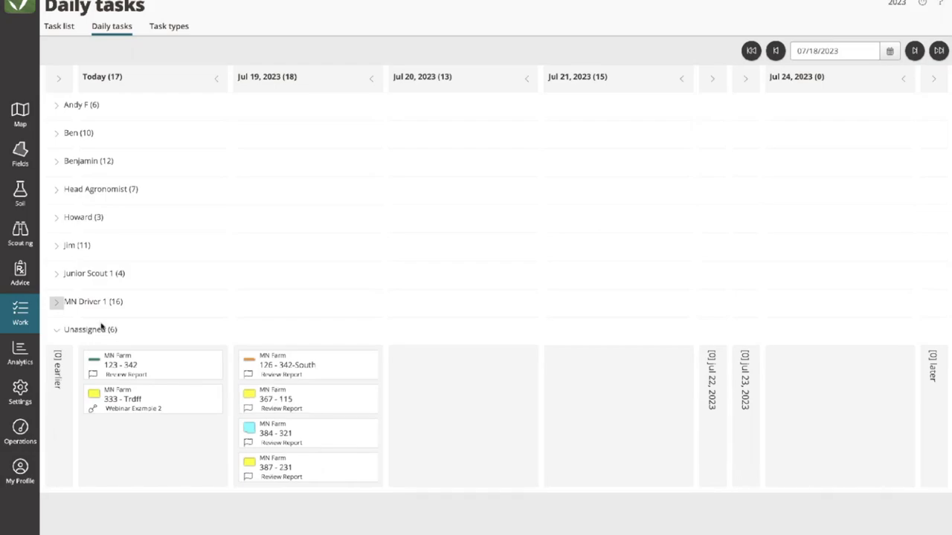
- Expand MN Driver 1 and assign that driver unassigned task 333 - Trdff on Jul 21 and task 367 - 115 on Jul 22
click(58, 305)
scroll(194, 313, down, 2)
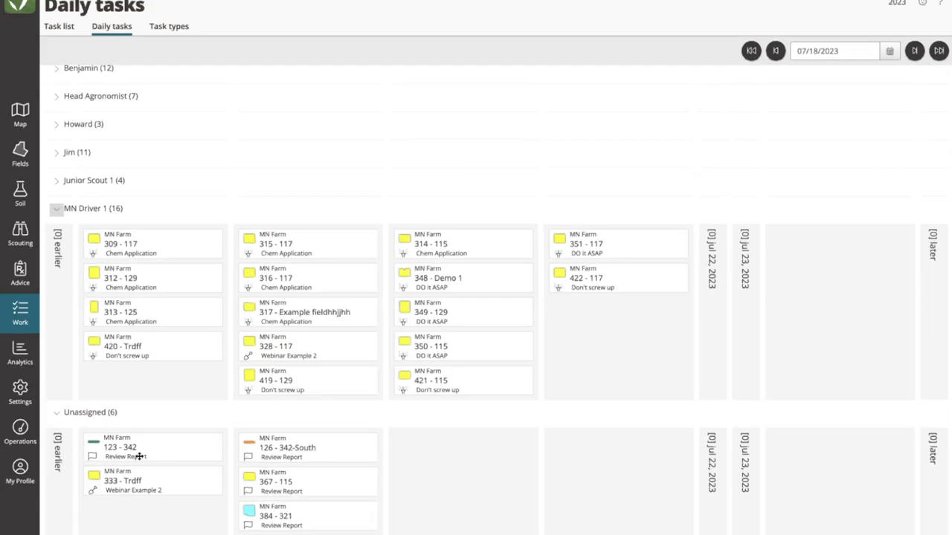
drag(140, 475, 565, 357)
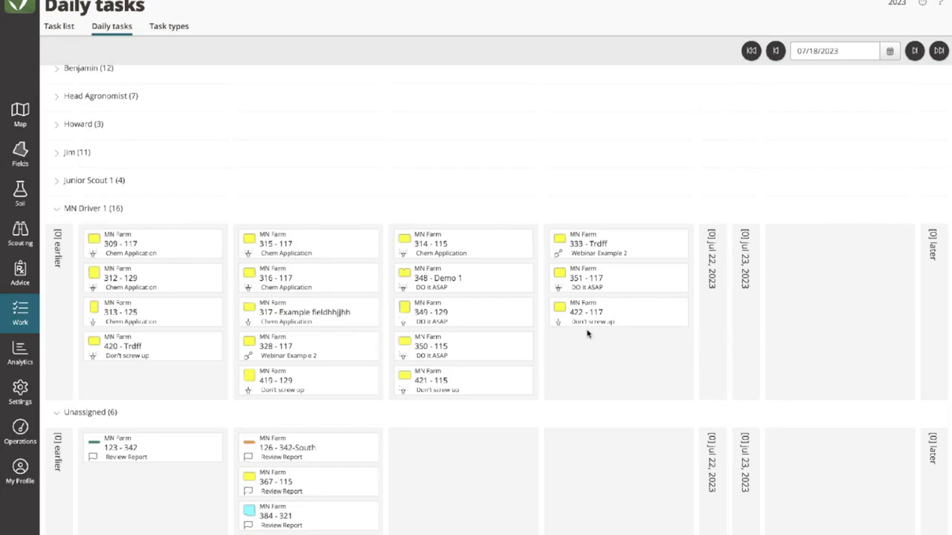
drag(300, 489, 703, 282)
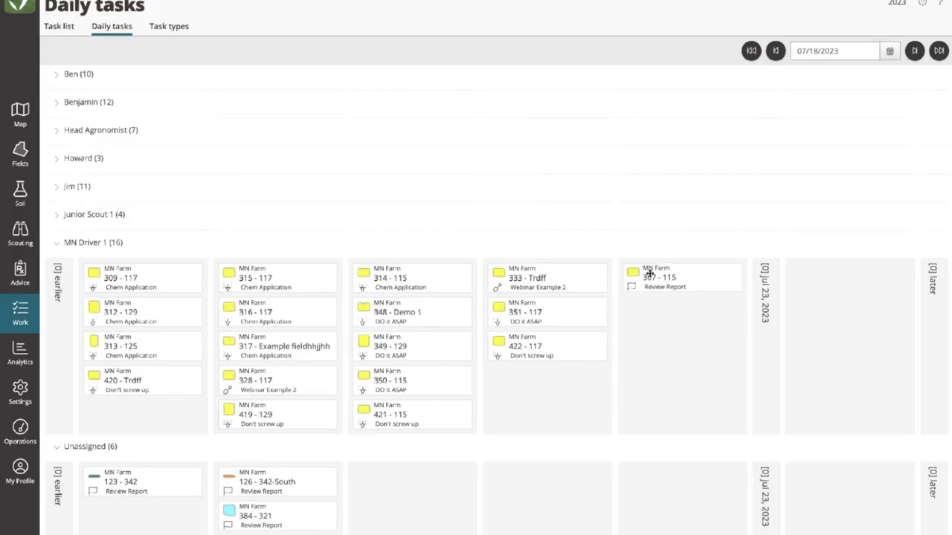
- Reassign the first assignee's tasks 354 and 410 (Jul 21) and 302 (Jul 20) to the second assignee, and reschedule tasks 415 and 445 to Jul 23
scroll(425, 319, up, 2)
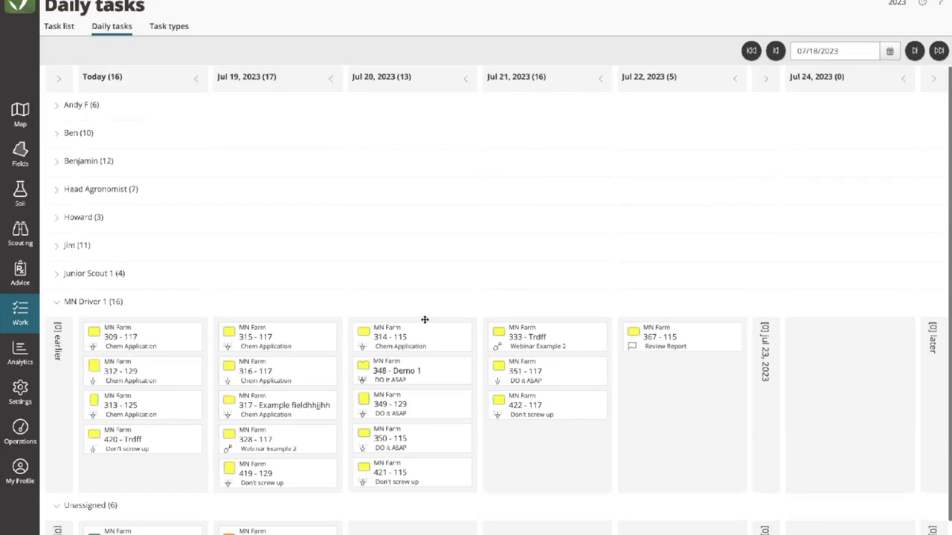
click(57, 132)
click(57, 105)
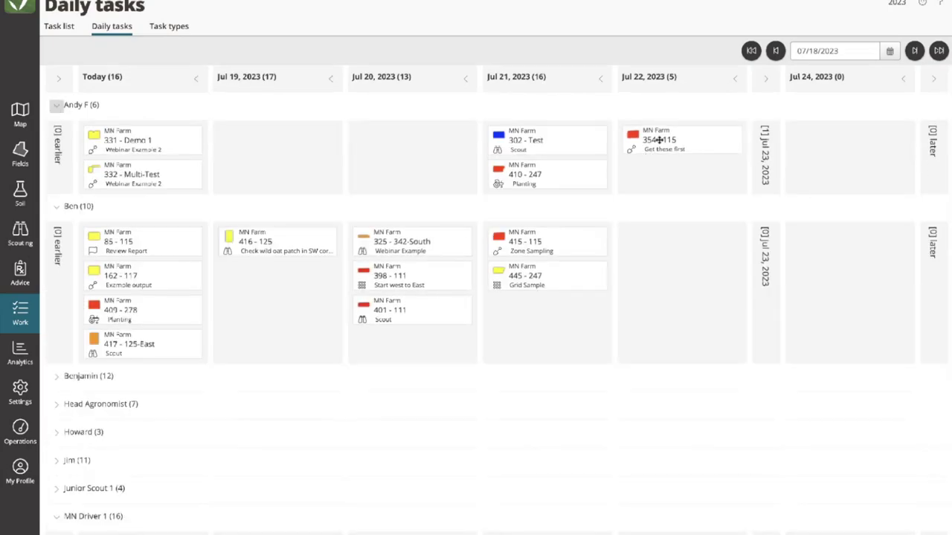
drag(660, 140, 599, 240)
drag(587, 148, 438, 240)
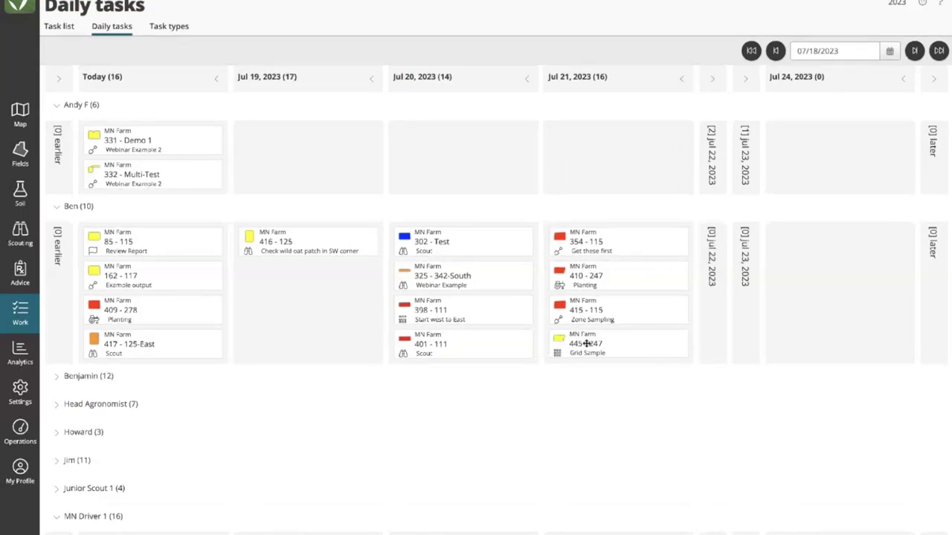
drag(587, 343, 758, 308)
drag(529, 311, 757, 298)
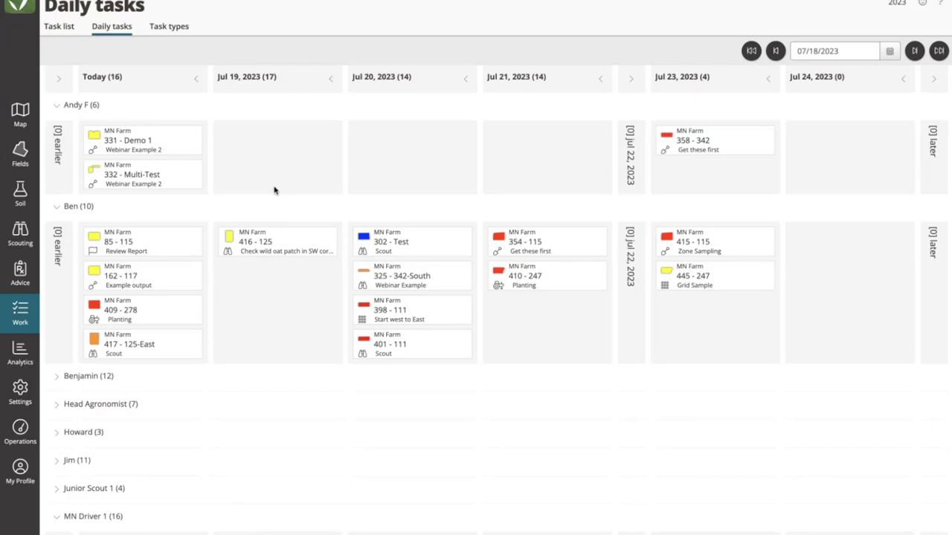
- View the Advice recommendations on the web and start a new recommendation in the mobile scouting app
click(20, 281)
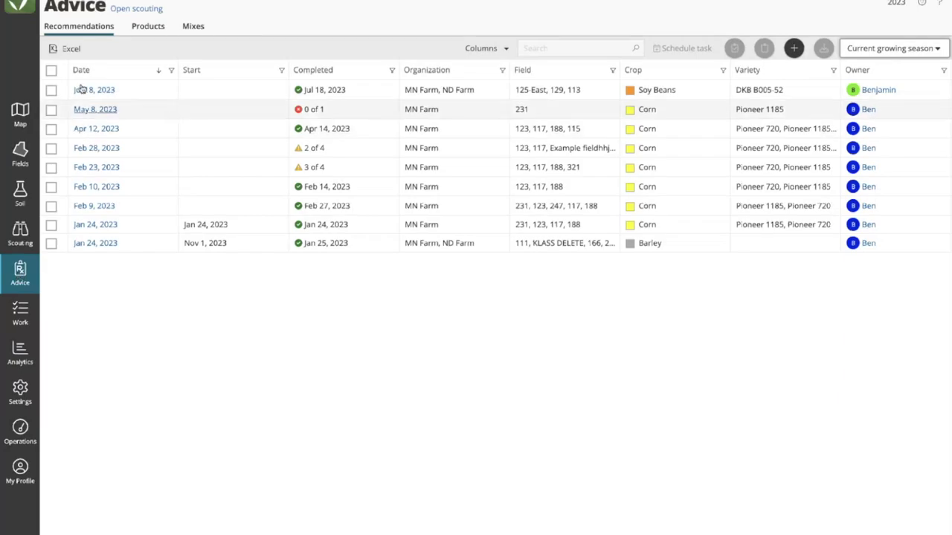
click(240, 1)
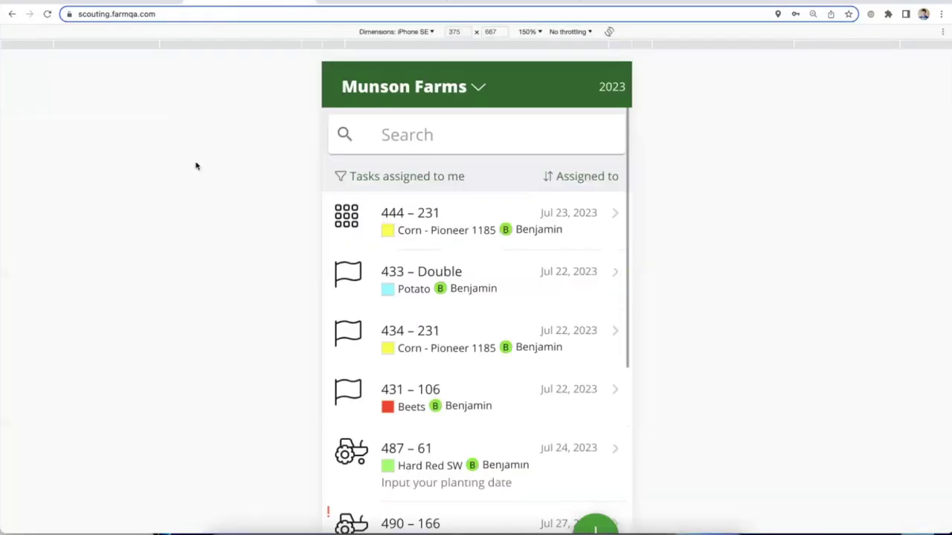
key(ctrl+super+f)
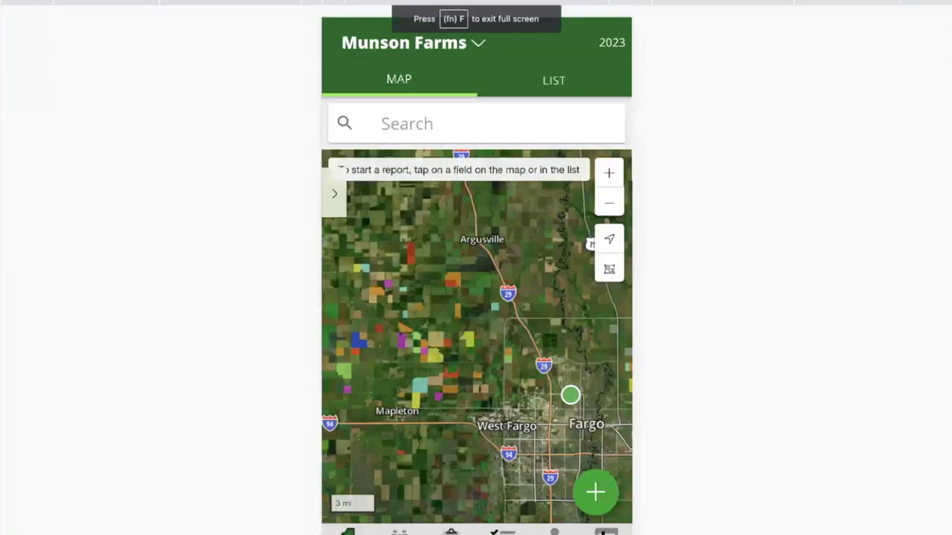
click(579, 502)
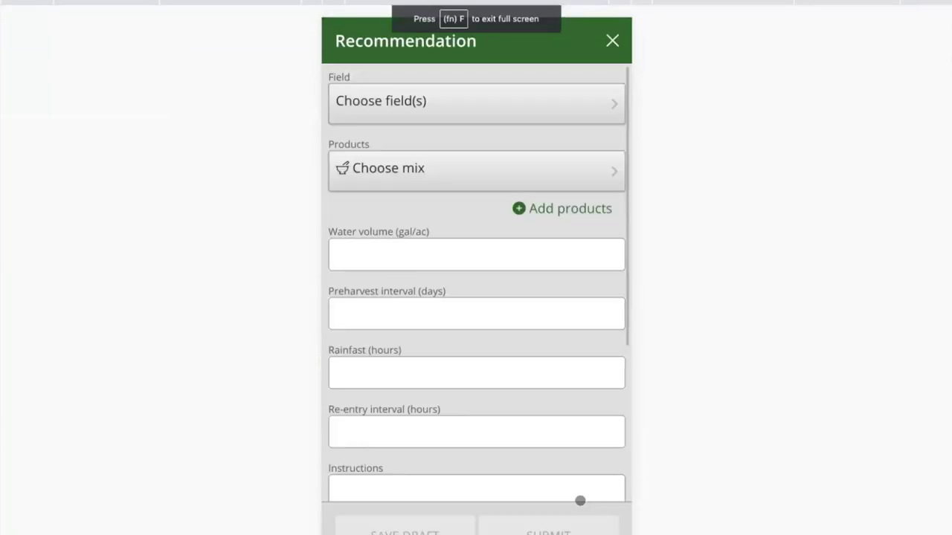
- Search the fields for "Bar" and choose barley fields 111, 166, 23 and 278 for the recommendation
click(451, 109)
click(435, 134)
text(Bar)
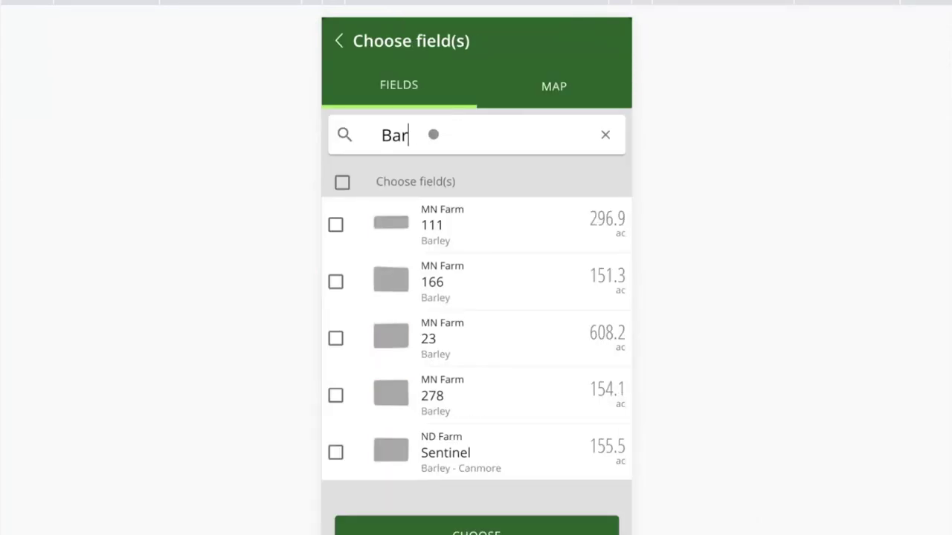
click(336, 225)
click(336, 282)
click(336, 338)
click(335, 395)
click(426, 521)
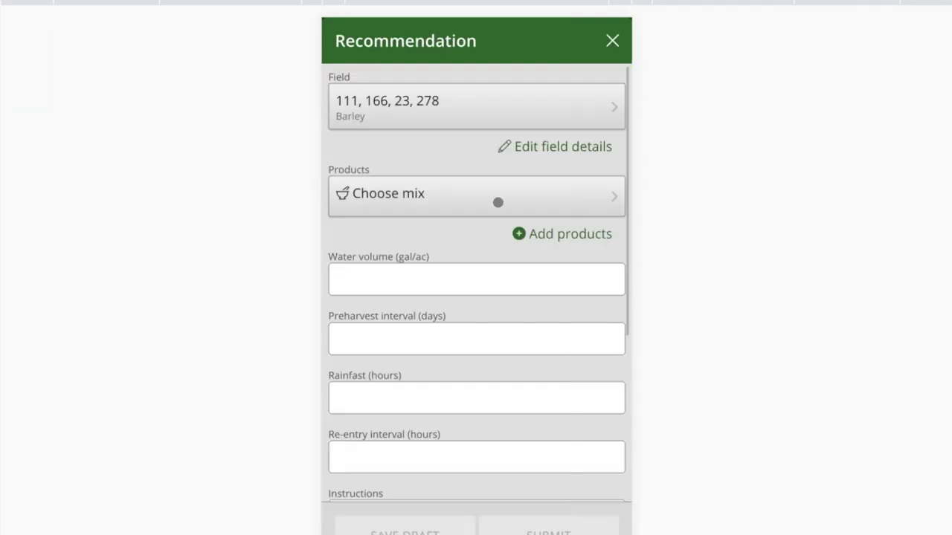
- Apply the Abound High Rate mix to the recommendation, check its details and submit it
click(497, 201)
click(501, 191)
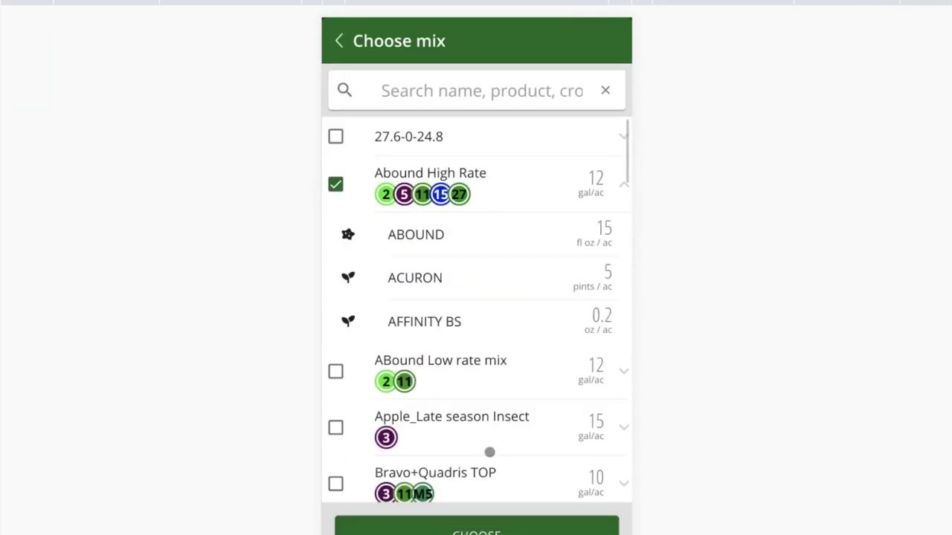
click(455, 531)
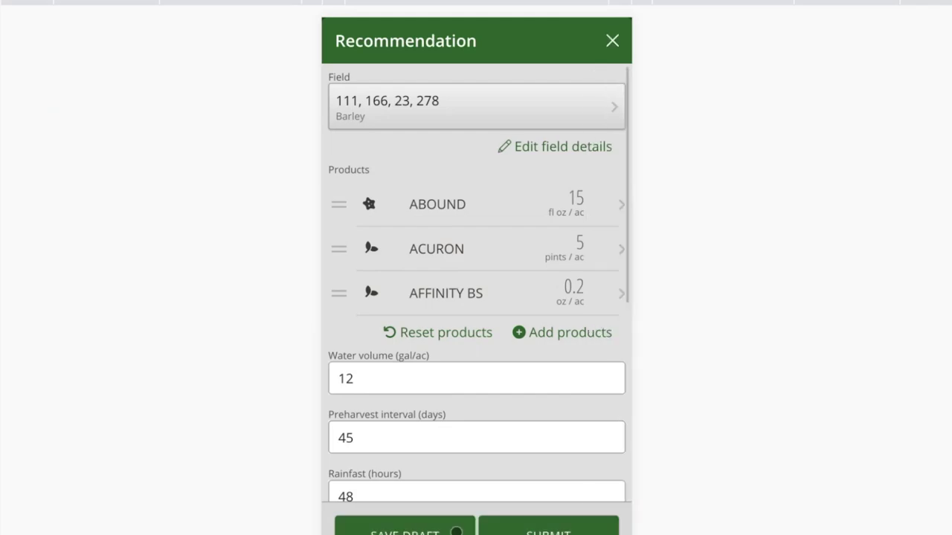
scroll(430, 337, down, 1)
scroll(430, 338, down, 4)
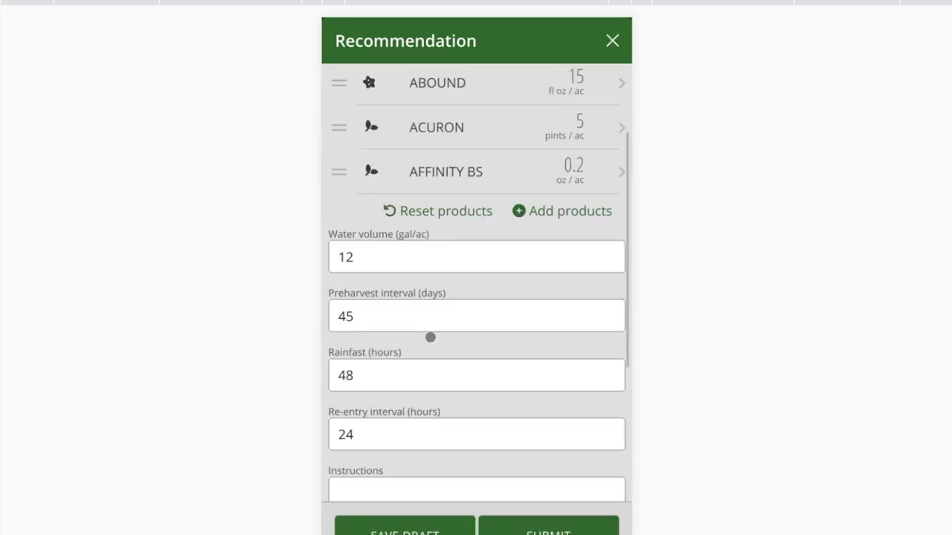
click(531, 531)
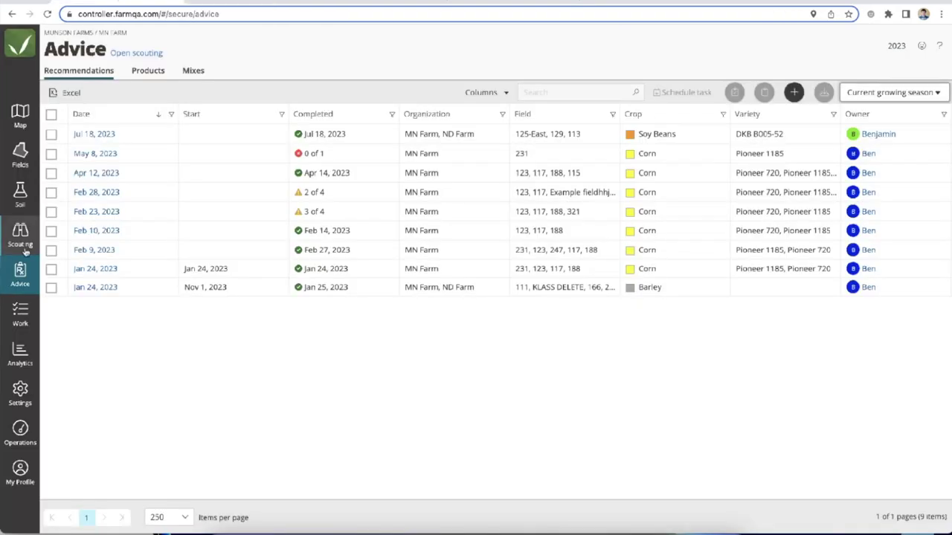
- Refresh the Advice recommendations on the web and open the Jul 18, 2023 barley recommendation
click(23, 248)
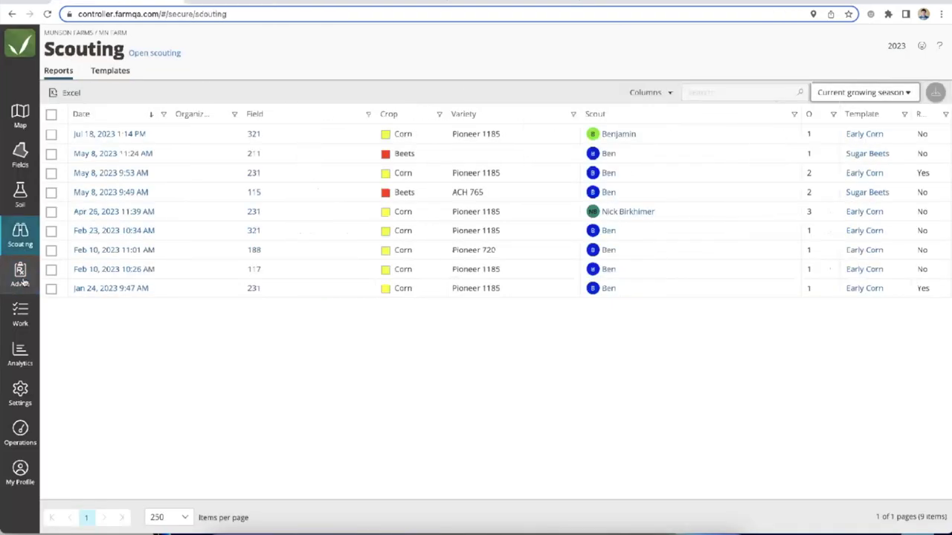
click(20, 274)
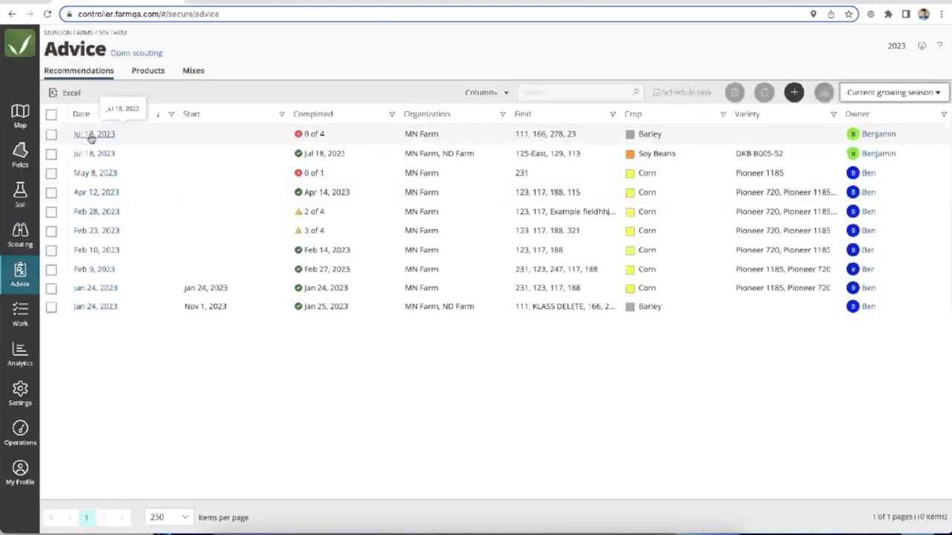
click(88, 135)
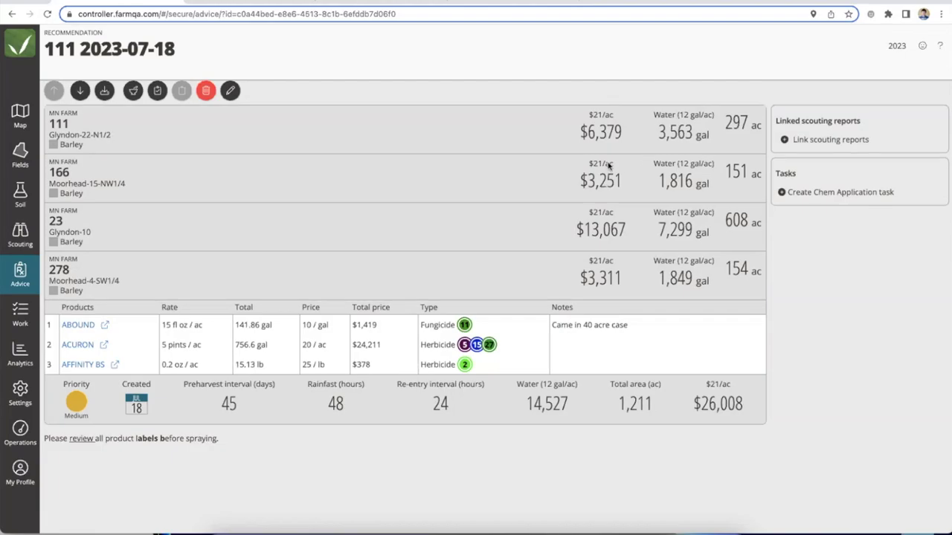
- Go back to the recommendations list, select the Jul 18, 2023 barley recommendation and start scheduling Chem Application tasks for it
click(11, 15)
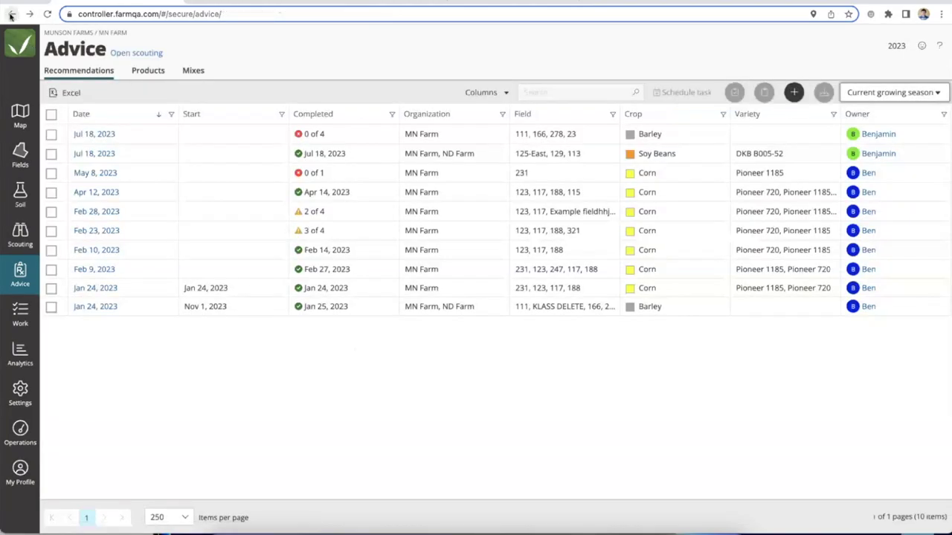
click(51, 136)
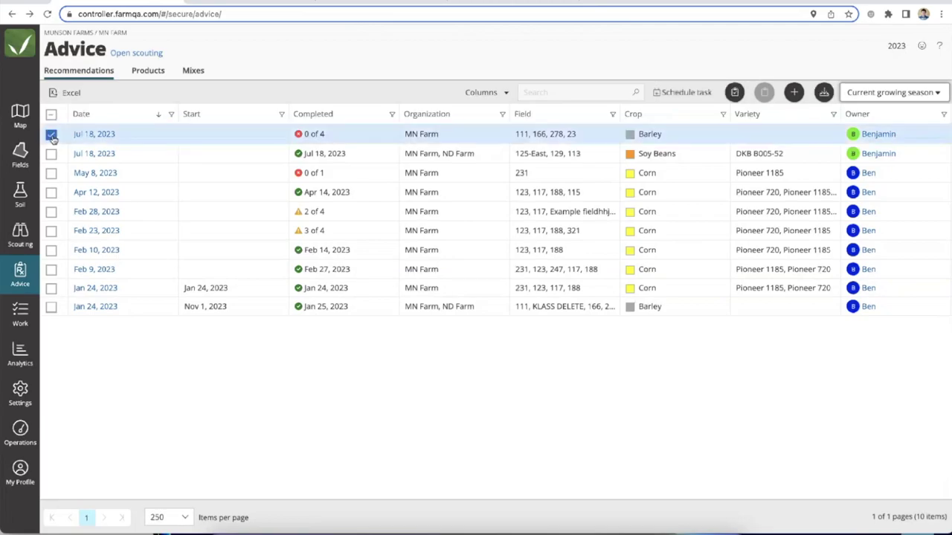
click(671, 93)
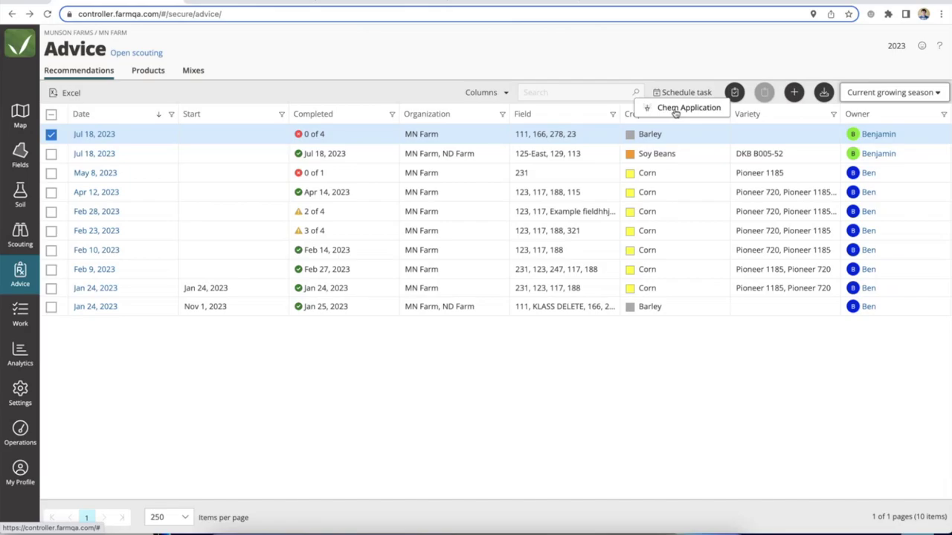
click(675, 110)
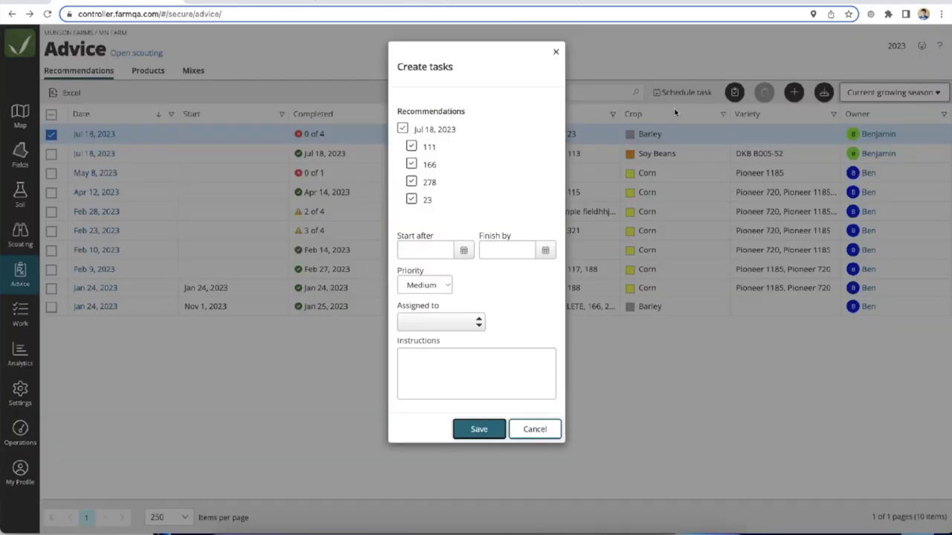
- Set the tasks' finish-by date to 07/21/2023, assign them to MN Driver 2 and save them
click(546, 252)
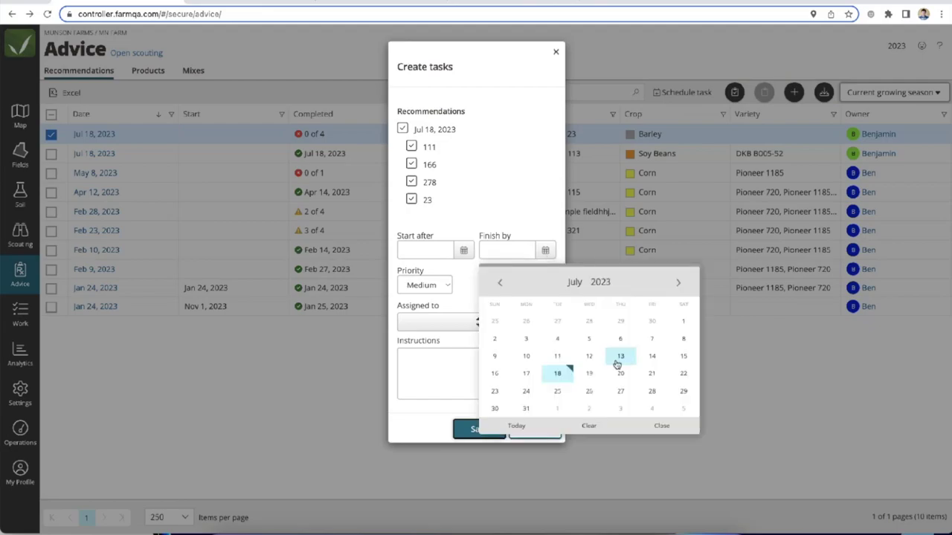
click(655, 378)
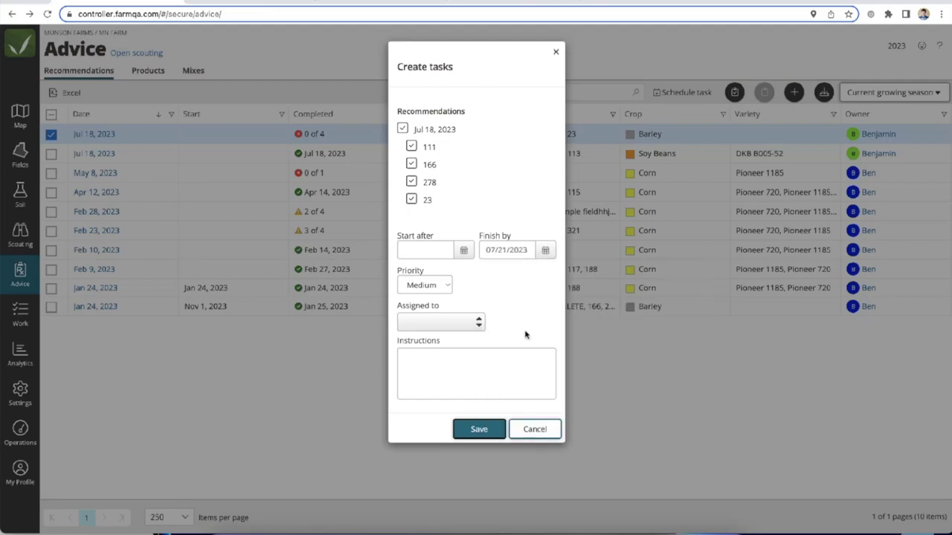
click(478, 322)
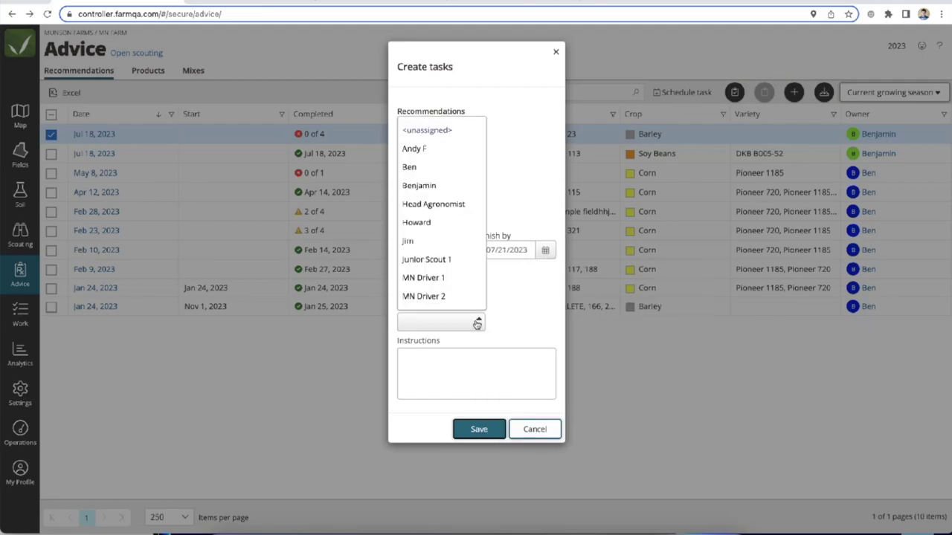
click(438, 297)
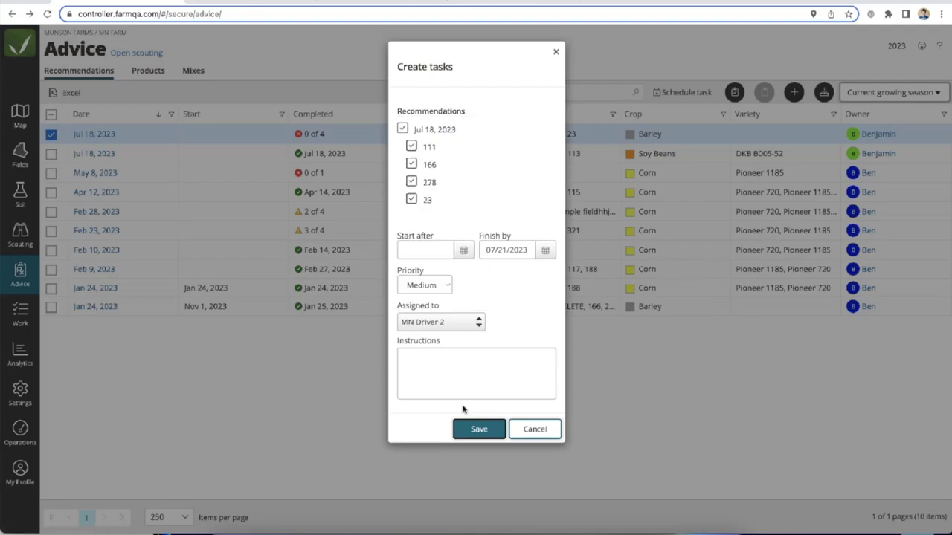
click(477, 429)
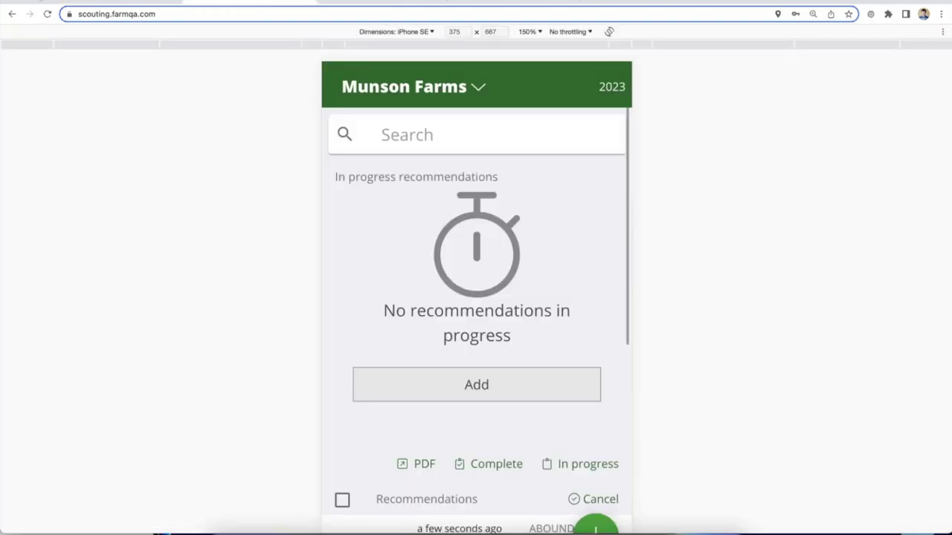
- In the mobile scouting app, include other people's tasks in the list and view the recommendation PDF for field 166's new Chem Application task
key(ctrl+super+f)
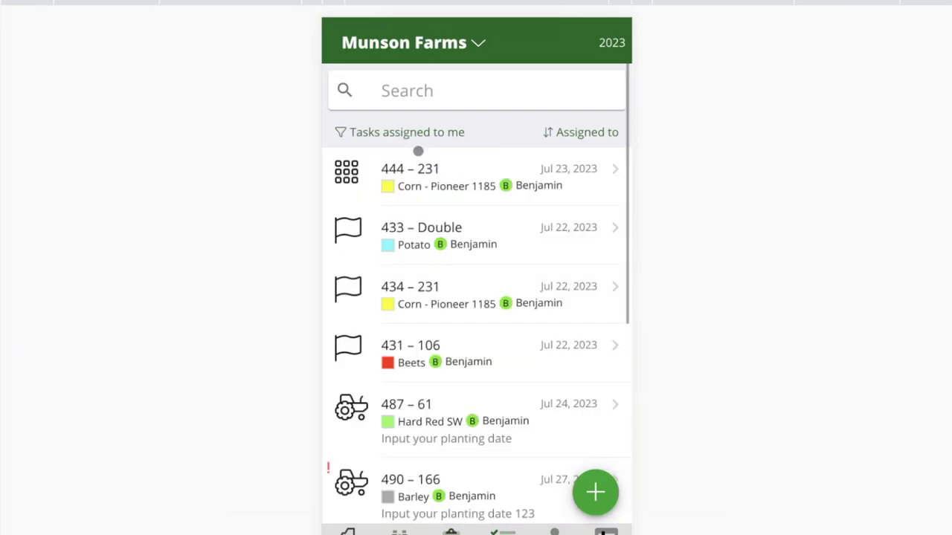
click(417, 133)
click(408, 458)
click(401, 523)
scroll(448, 342, down, 10)
scroll(449, 344, down, 10)
scroll(449, 343, down, 10)
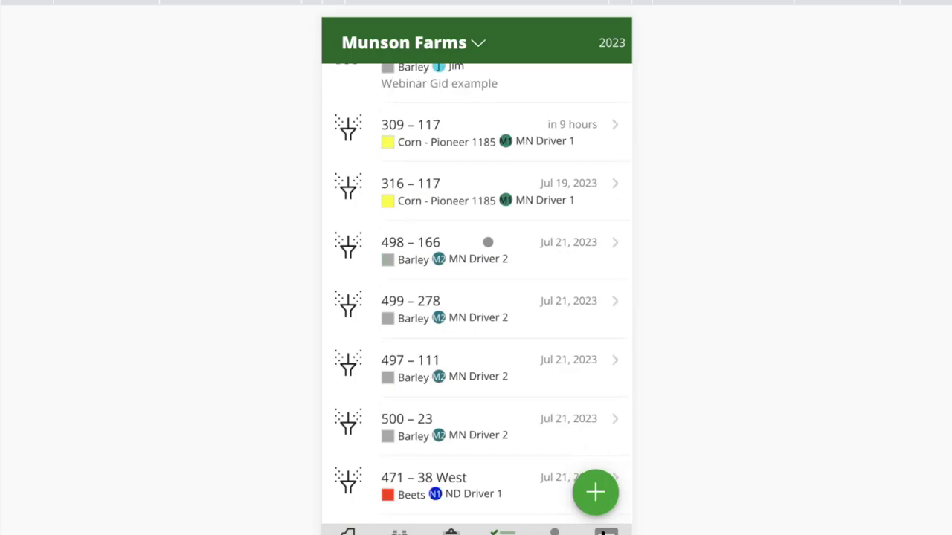
click(489, 241)
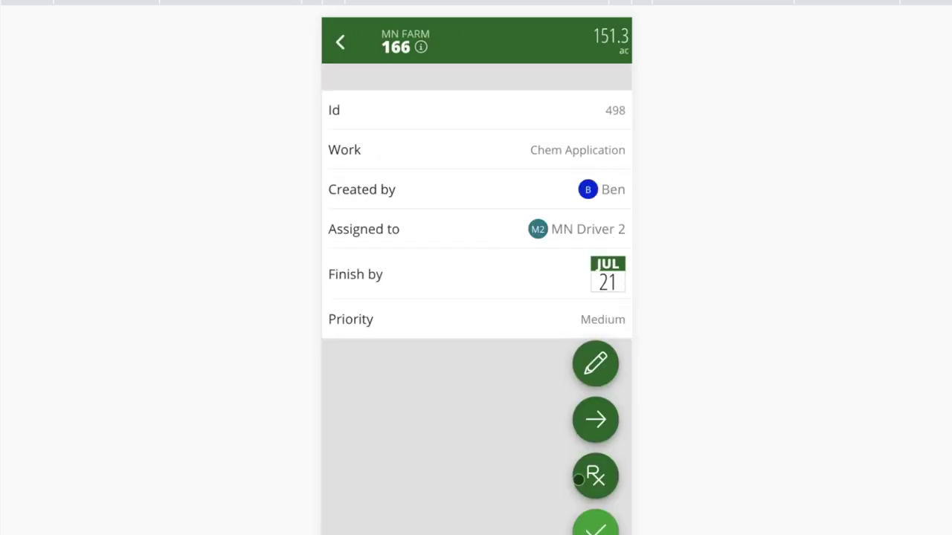
click(600, 475)
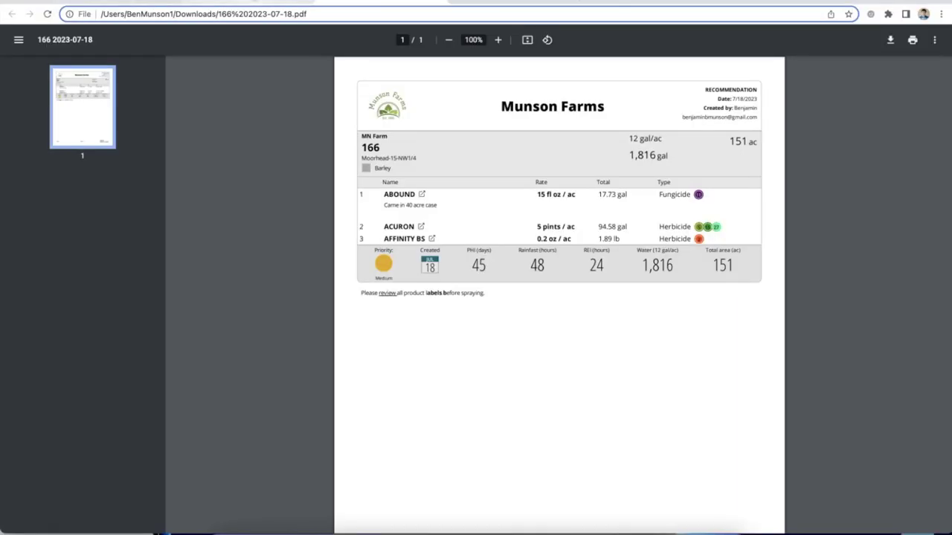
- On the FarmQA web map, show all of Munson Farms, fit its fields in view and expand the legend
click(129, 2)
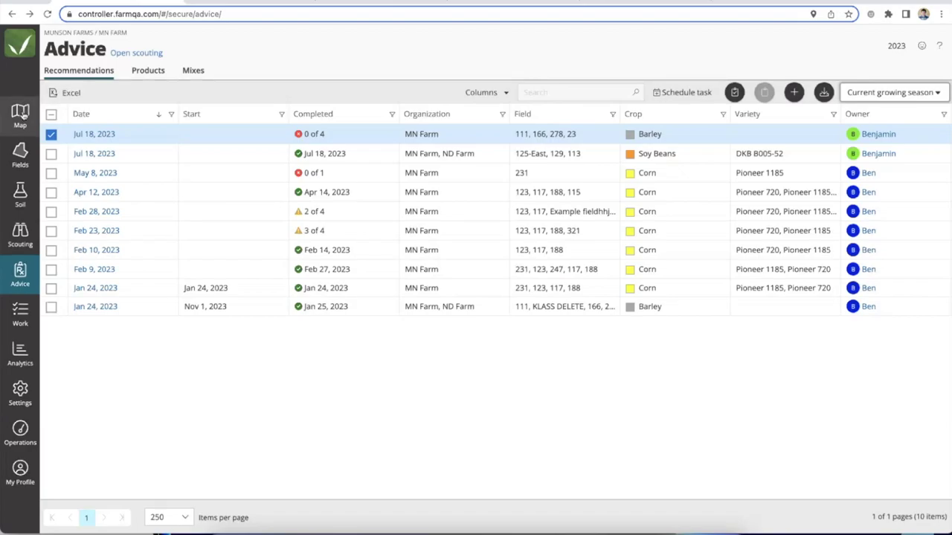
click(23, 116)
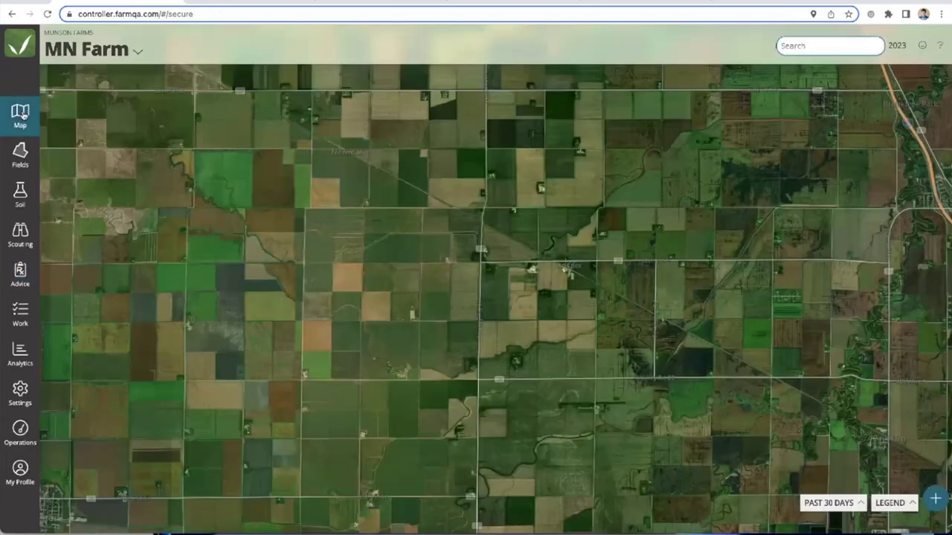
click(99, 53)
click(95, 68)
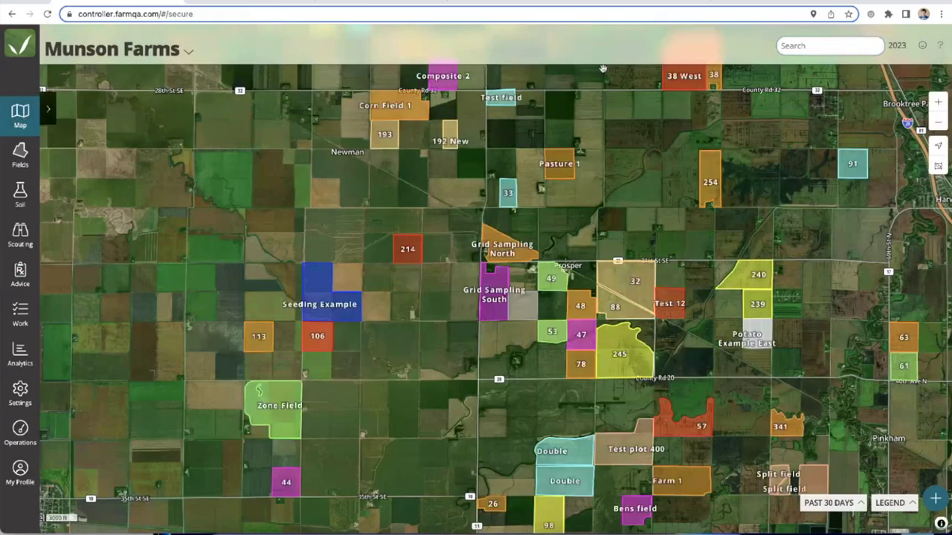
click(936, 167)
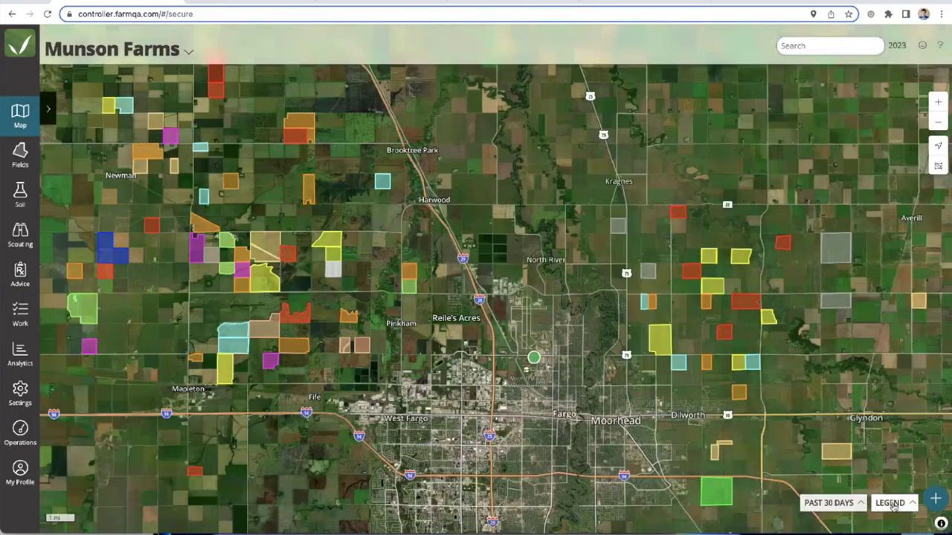
click(891, 503)
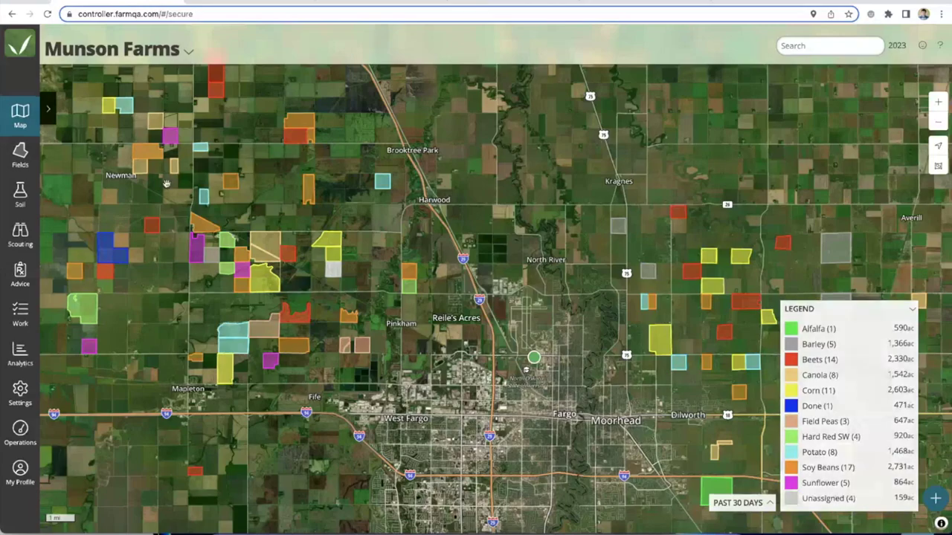
- Open the map layer settings and color the fields by task
click(48, 110)
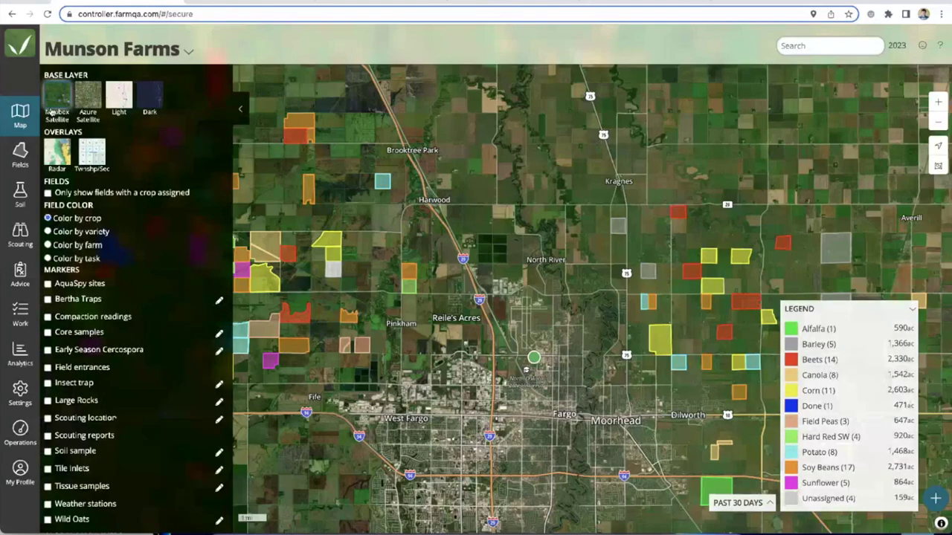
drag(109, 260, 43, 199)
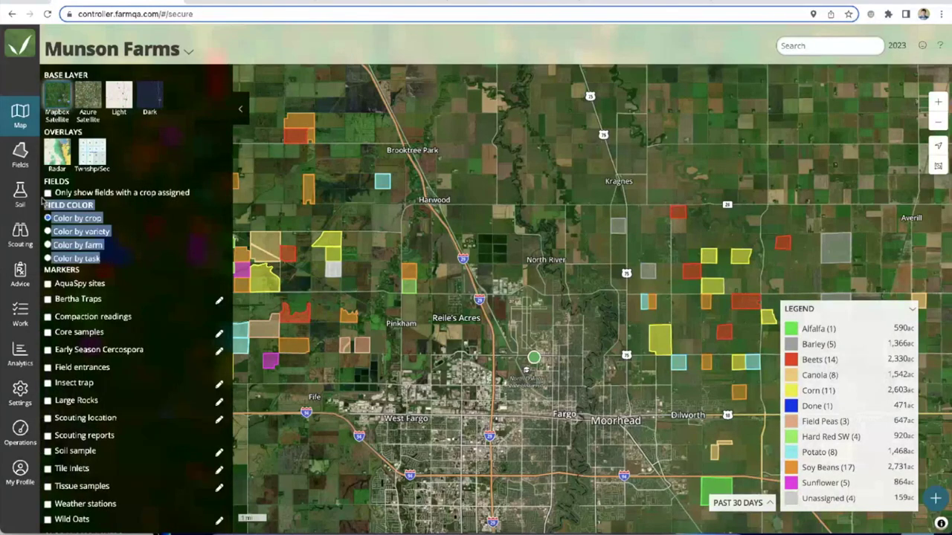
click(110, 220)
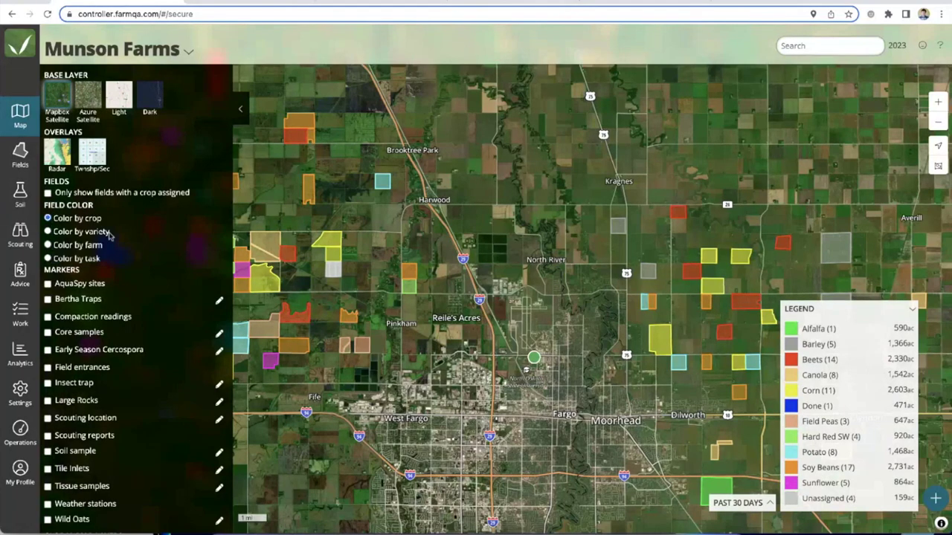
click(65, 258)
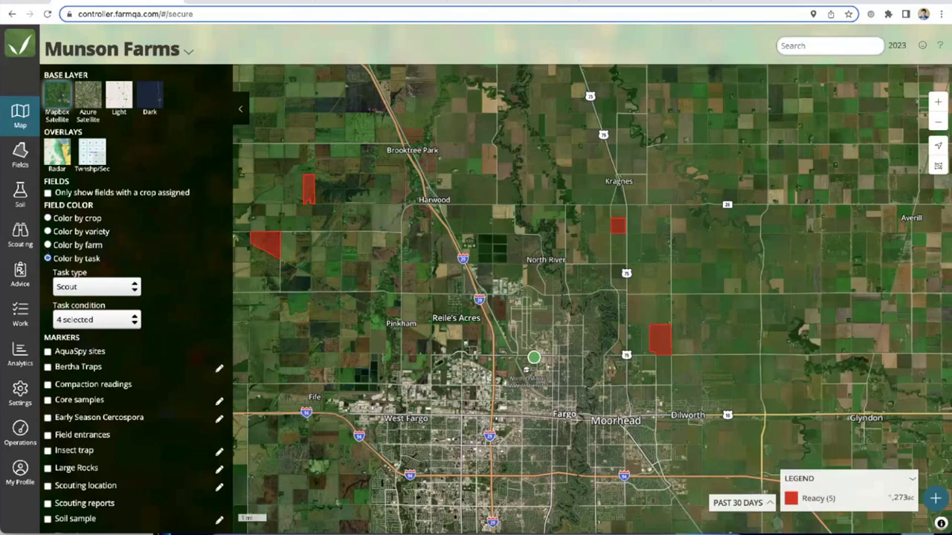
- Change the growing season to 2022 and keep Scout as the task type coloring the fields
key(ctrl+super+f)
click(897, 4)
click(892, 62)
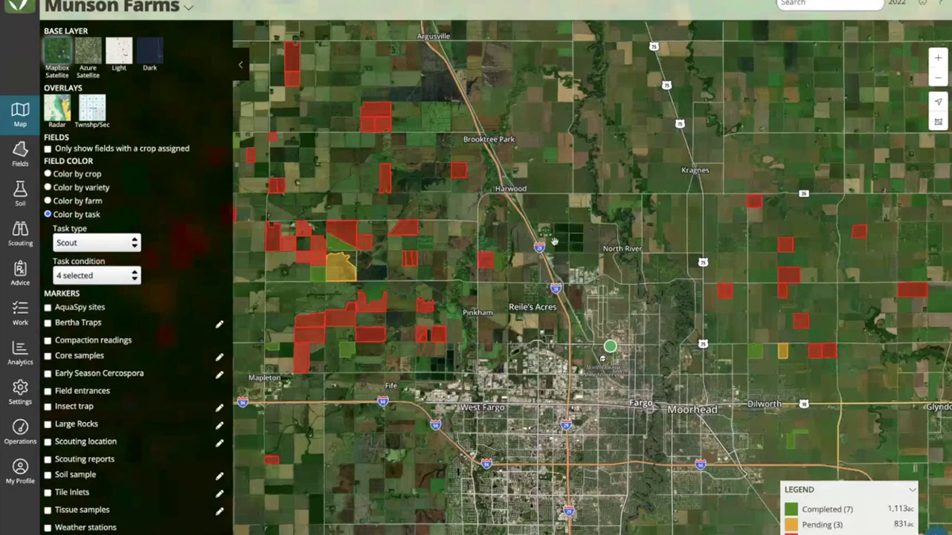
click(123, 243)
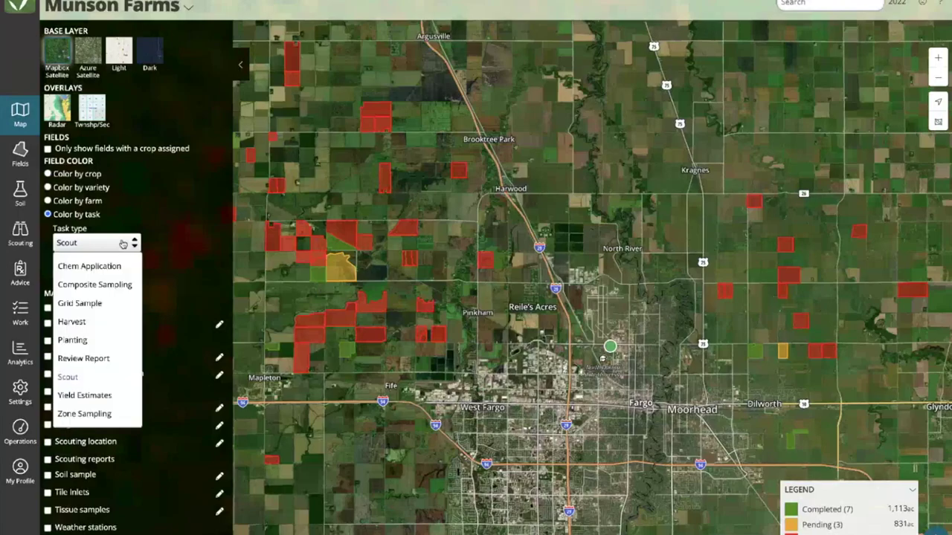
click(75, 380)
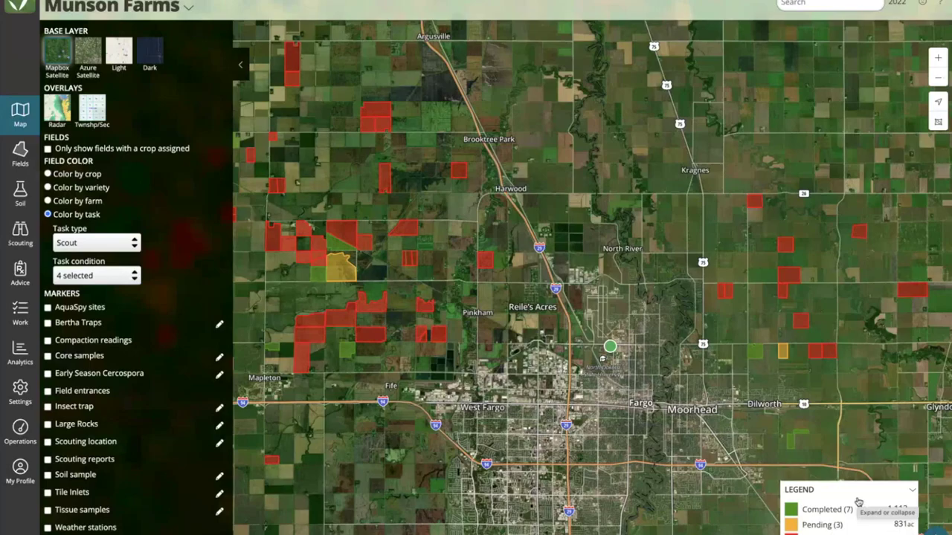
- Use the Light base layer and limit the Scout task conditions shown on the map to Completed
click(119, 50)
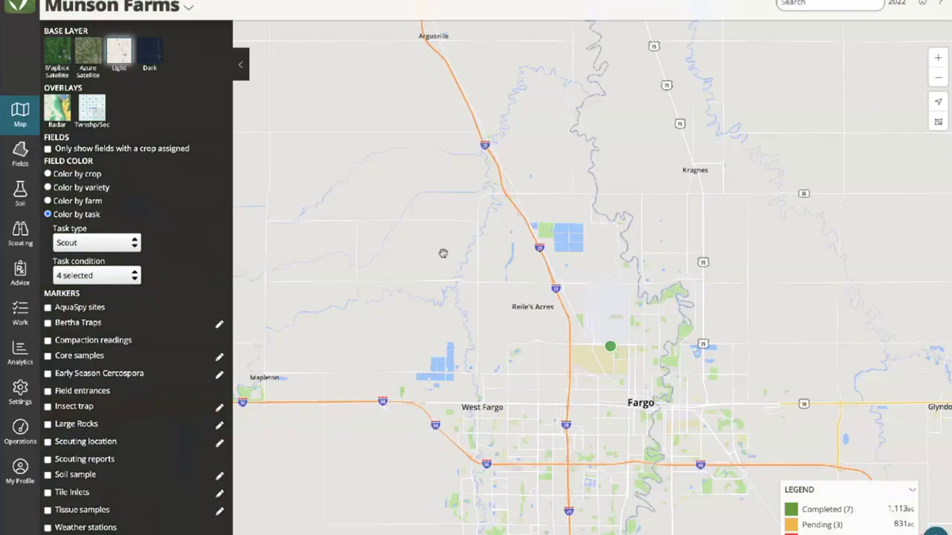
drag(442, 253, 608, 288)
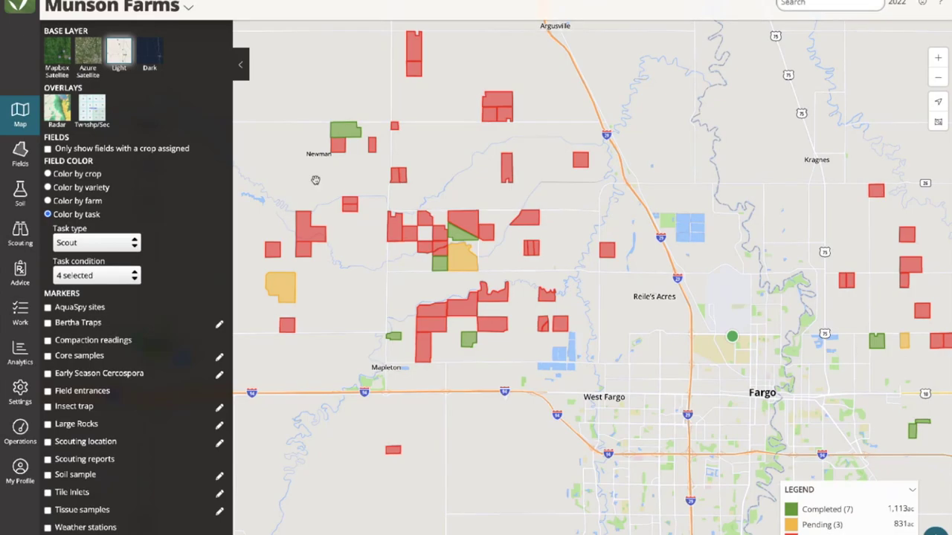
click(112, 276)
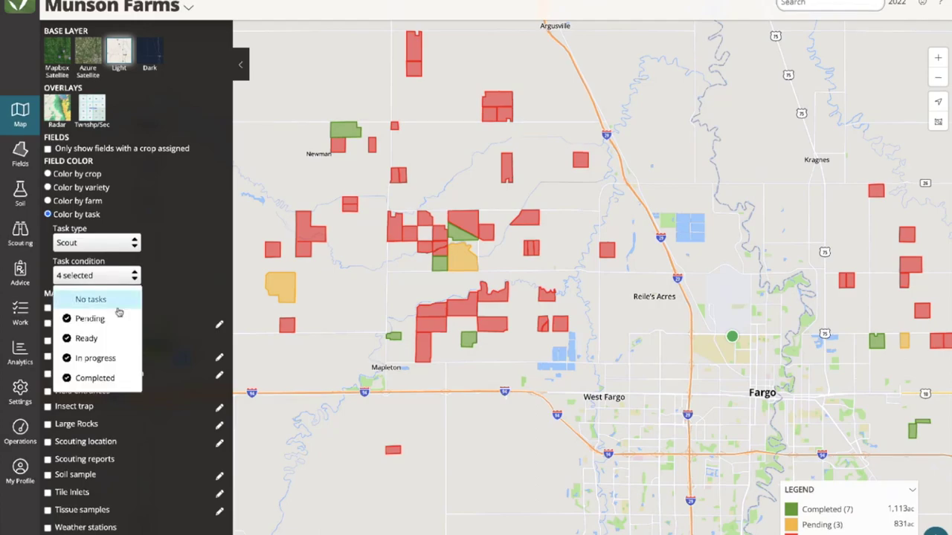
click(89, 319)
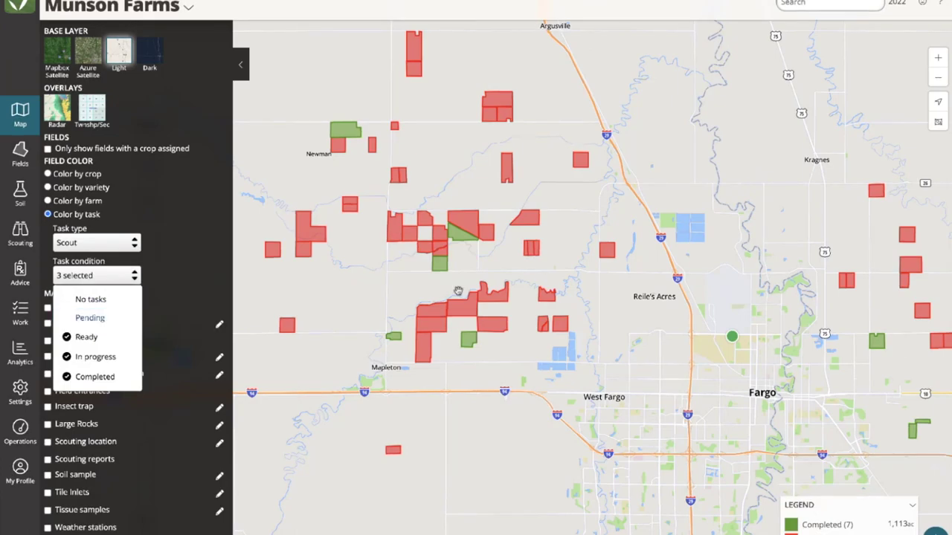
click(109, 360)
click(94, 338)
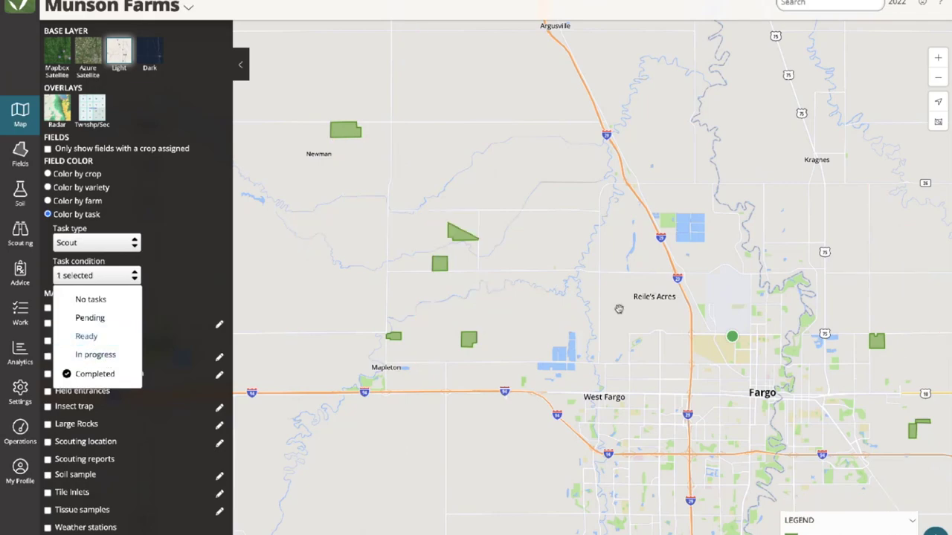
drag(619, 309, 598, 284)
scroll(598, 284, down, 1)
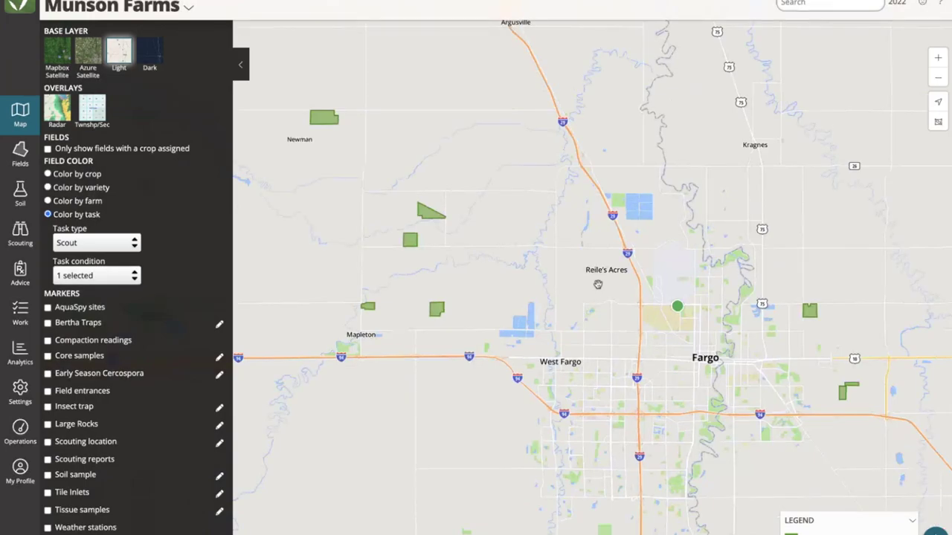
- Color the fields by Planting tasks and switch the task type to Harvest
click(93, 243)
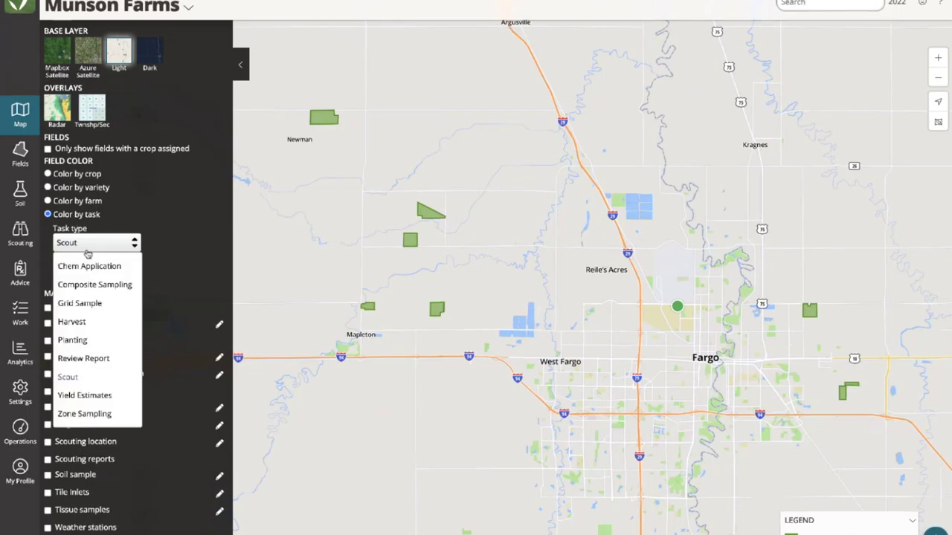
click(83, 339)
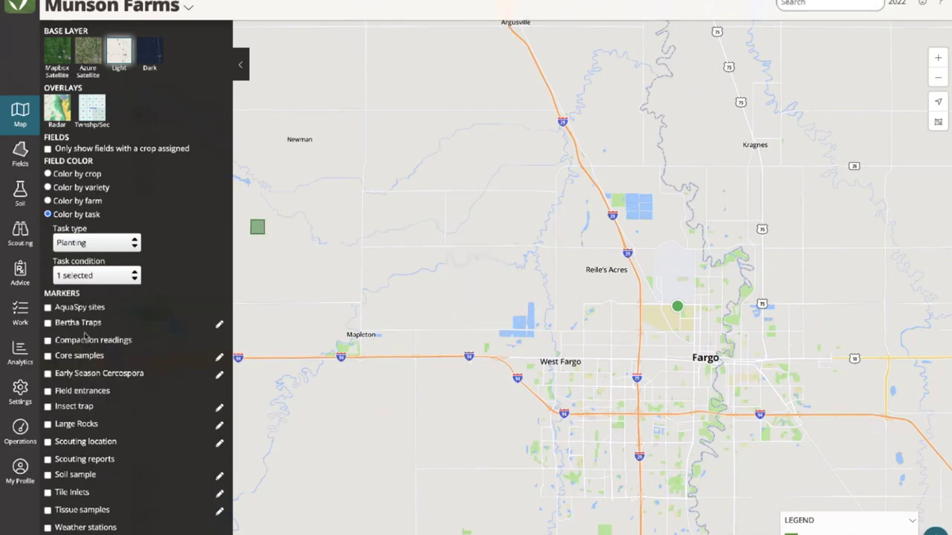
click(105, 240)
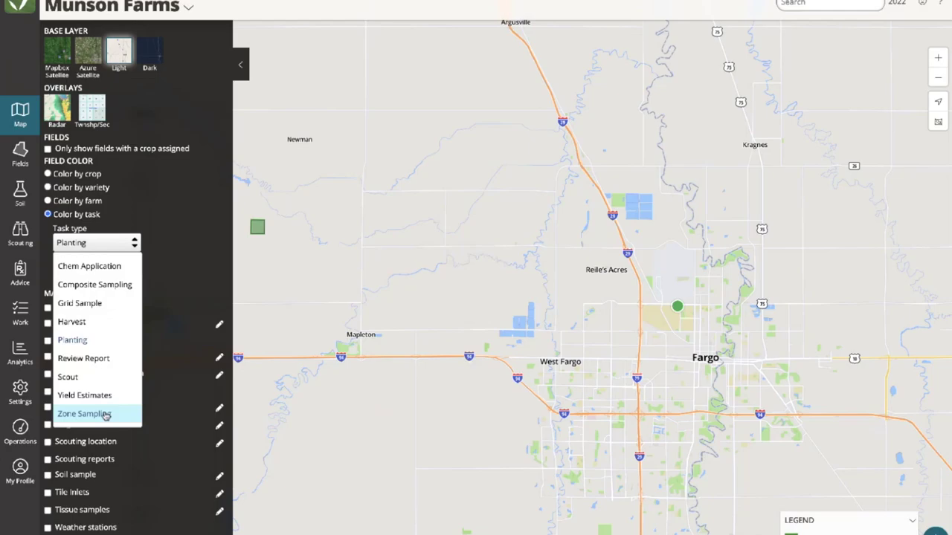
click(72, 322)
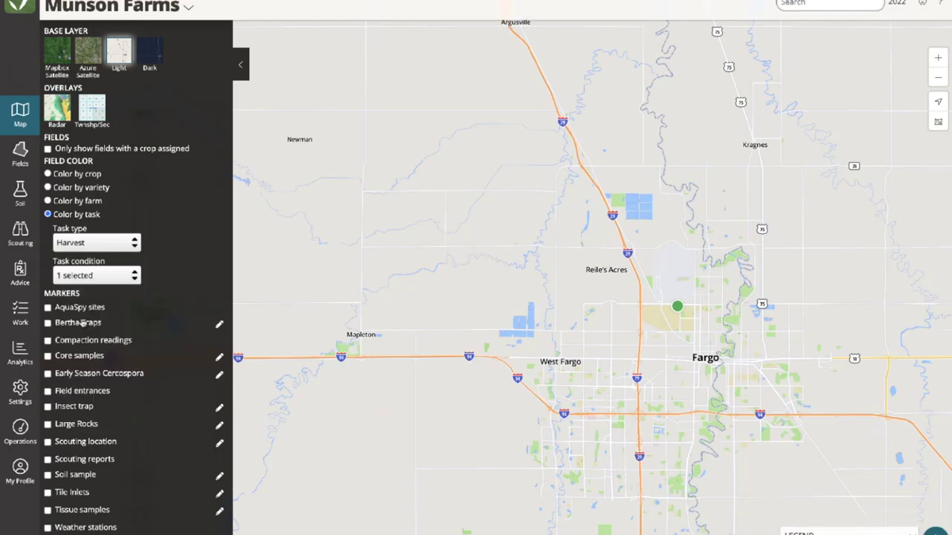
- Change the growing season to 2023 and color the fields by Scout tasks
click(900, 3)
click(894, 41)
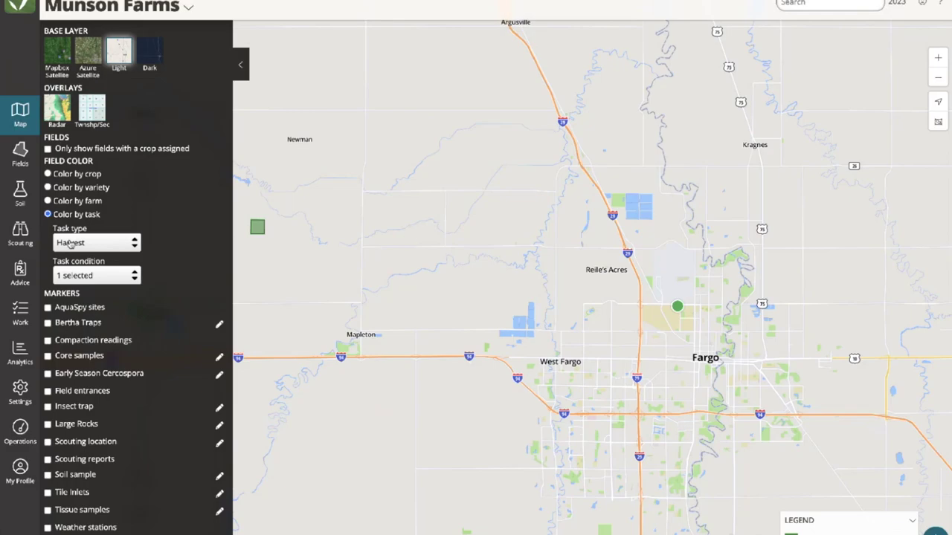
click(96, 243)
click(74, 374)
- Return the growing season to 2022 and add In progress, Ready and Pending to the Scout task conditions shown
click(900, 3)
click(893, 64)
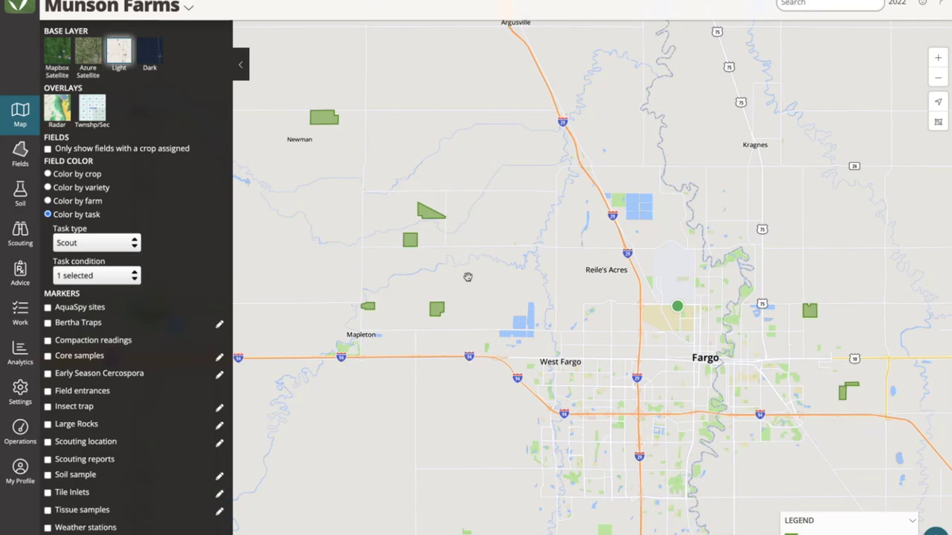
click(90, 244)
click(160, 270)
click(135, 276)
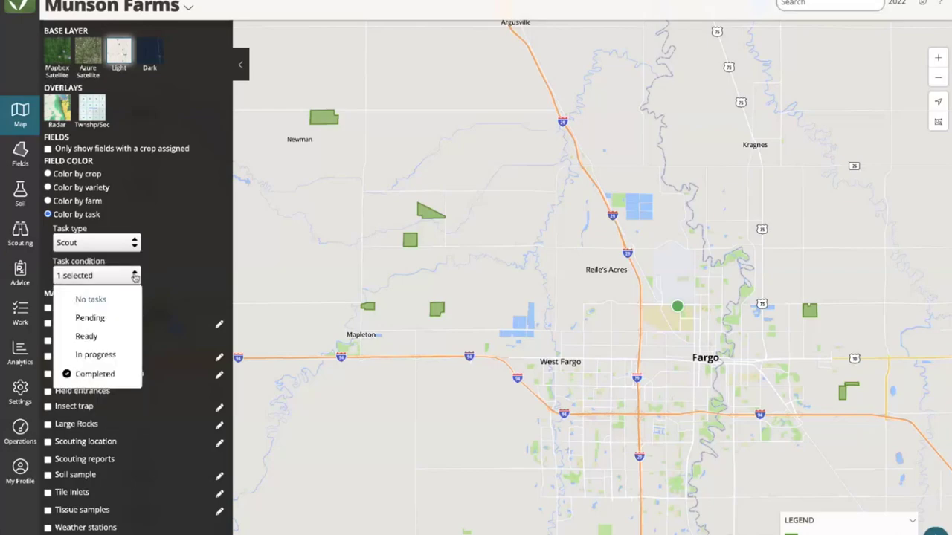
click(96, 355)
click(86, 337)
click(88, 318)
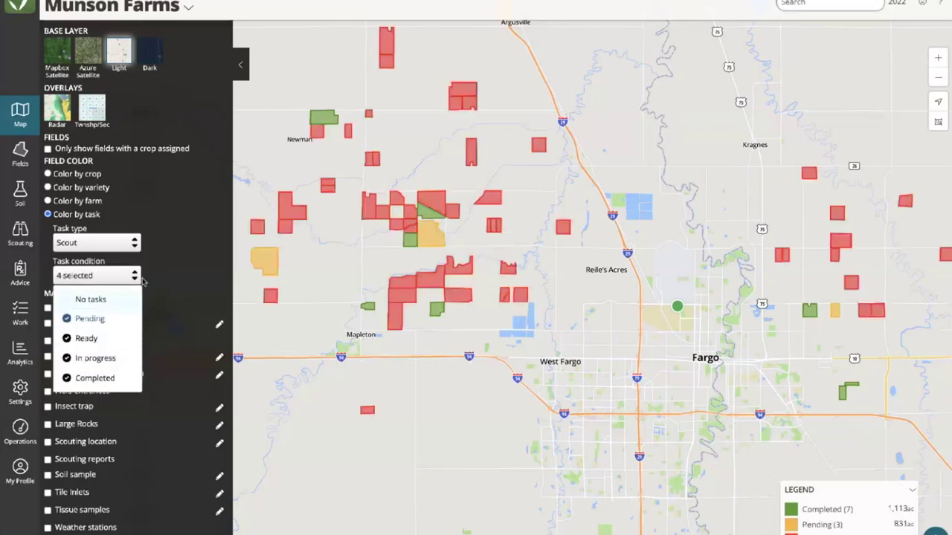
click(171, 240)
- Color the fields by Chem Application tasks and switch the growing season to 2023
drag(274, 226, 345, 285)
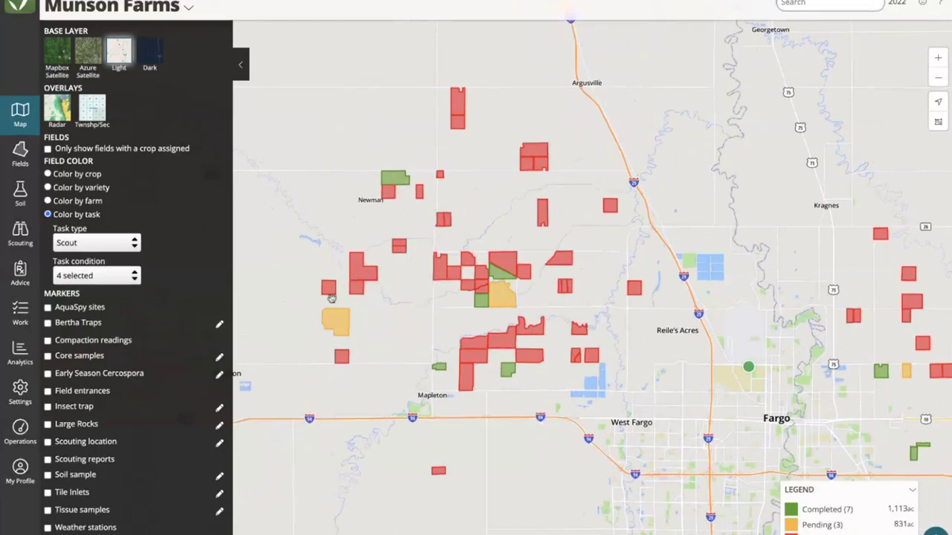
drag(507, 263, 398, 247)
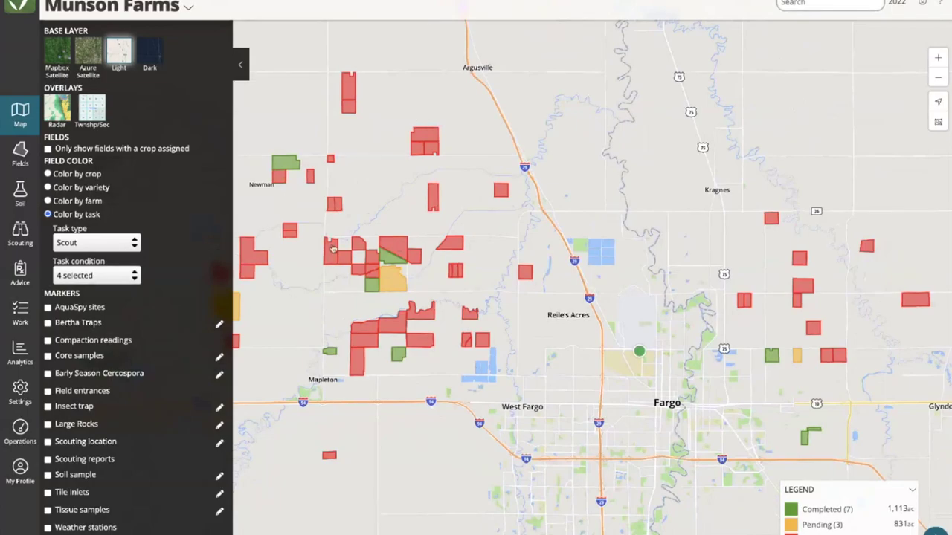
click(96, 242)
click(86, 265)
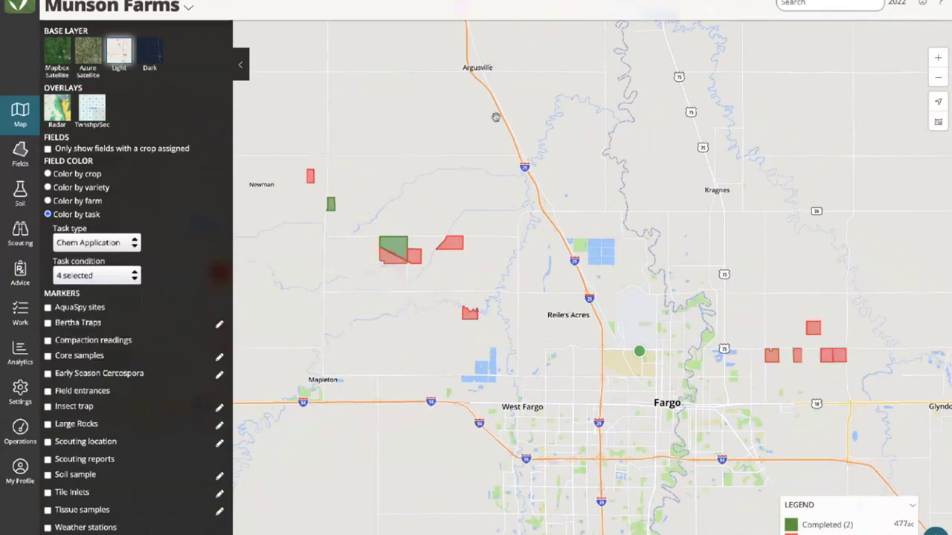
click(897, 3)
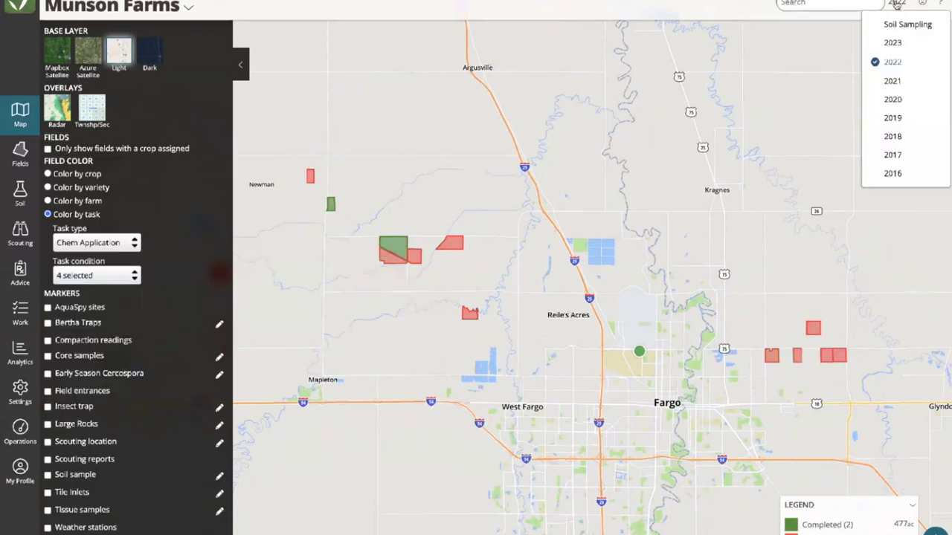
click(892, 43)
drag(654, 187, 634, 220)
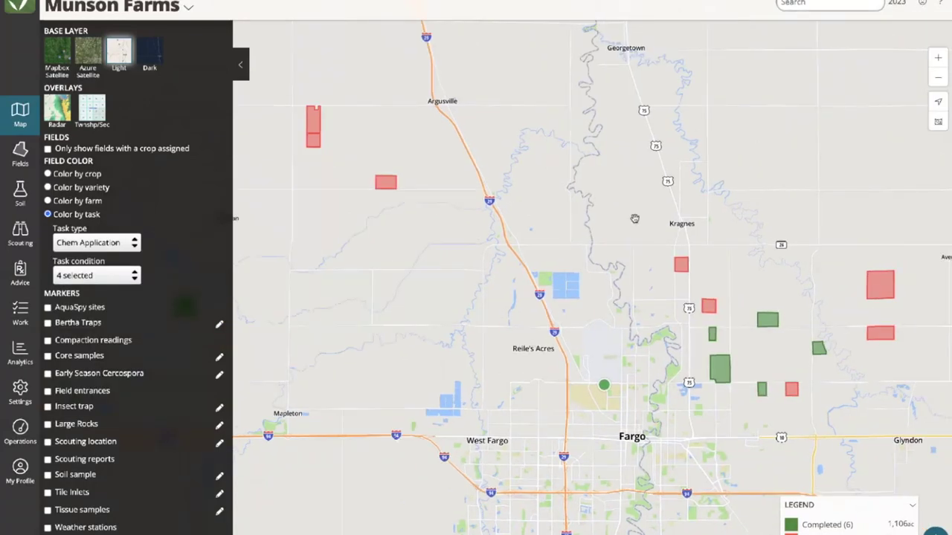
scroll(634, 219, down, 1)
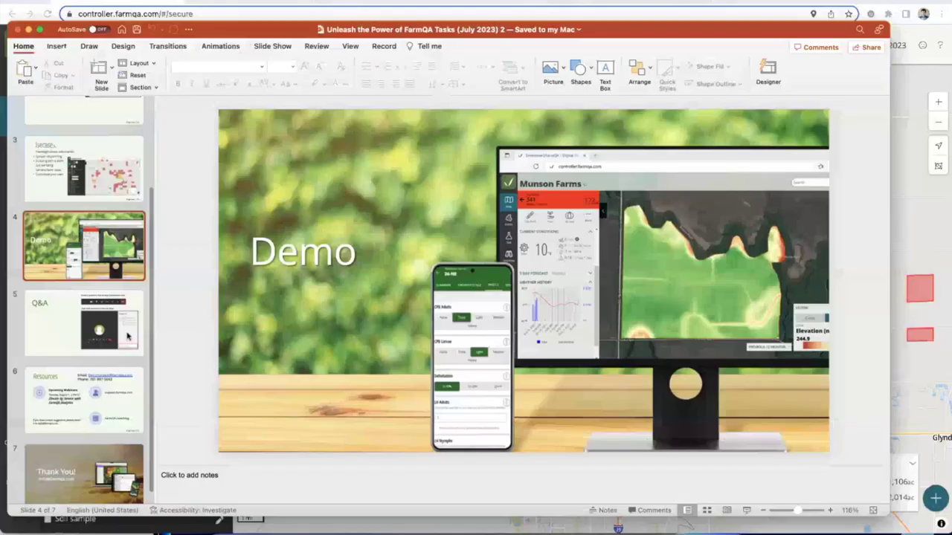
- Switch to the PowerPoint webinar deck and display the Q&A slide, followed by the Resources slide
click(53, 241)
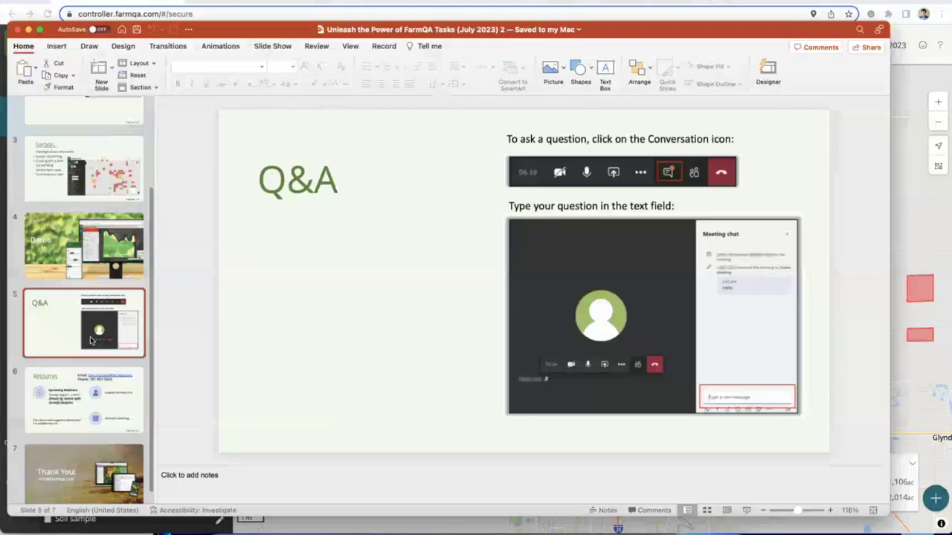
double_click(886, 28)
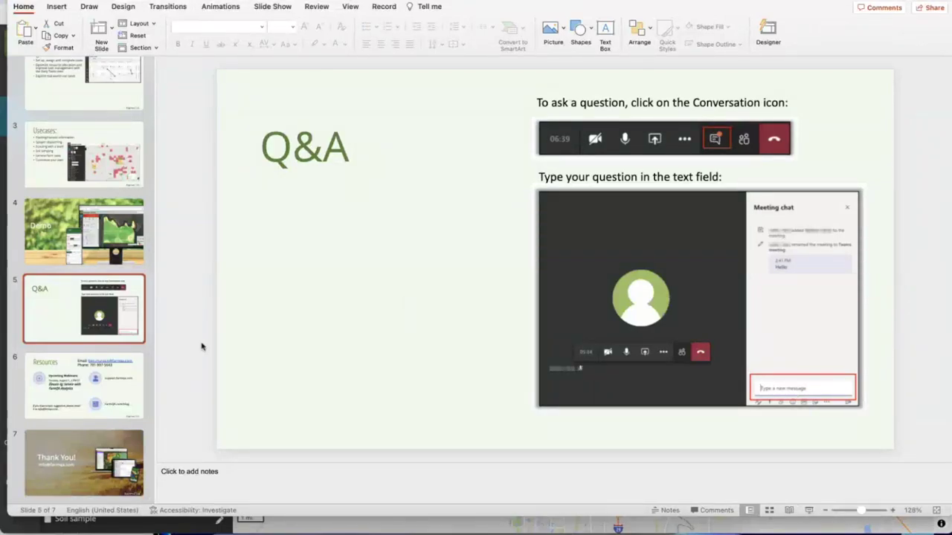
click(65, 370)
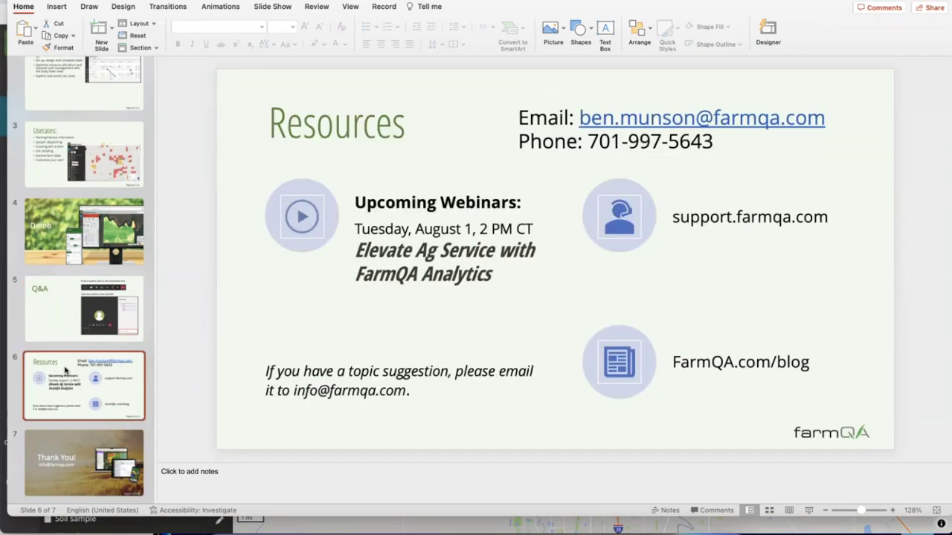